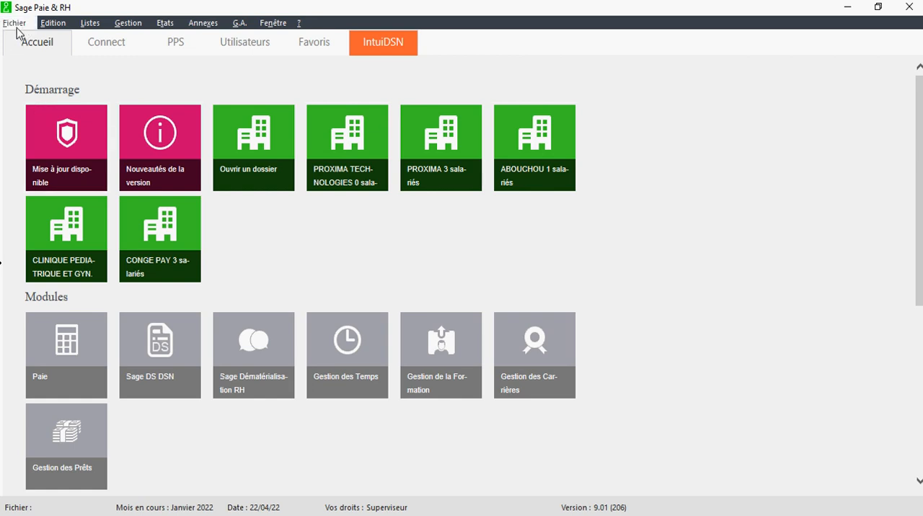
- Create a new payroll company file named PROXIMA TECH CONGE PAYES in the SAGE PAIE & RH folder
left_click(22, 27)
left_click(28, 41)
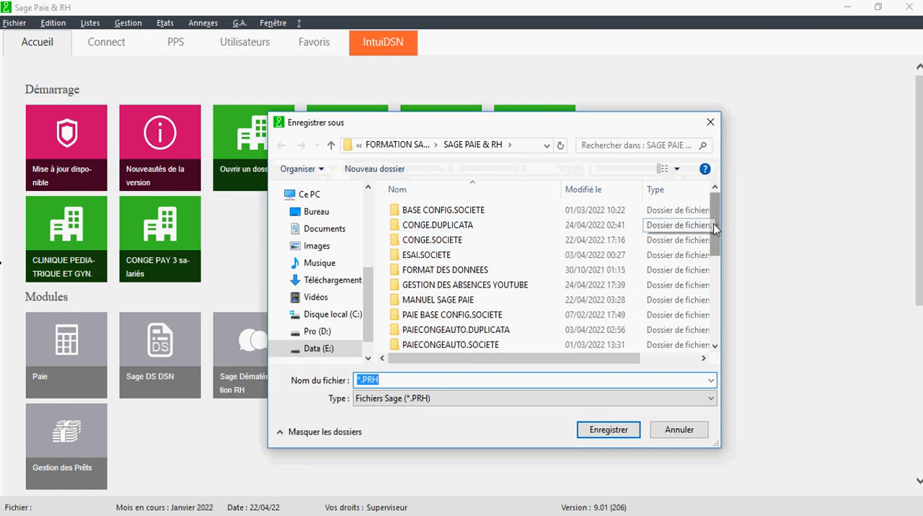
mouse_move(713, 225)
left_mouse_down()
mouse_move(713, 242)
mouse_move(713, 222)
left_mouse_up()
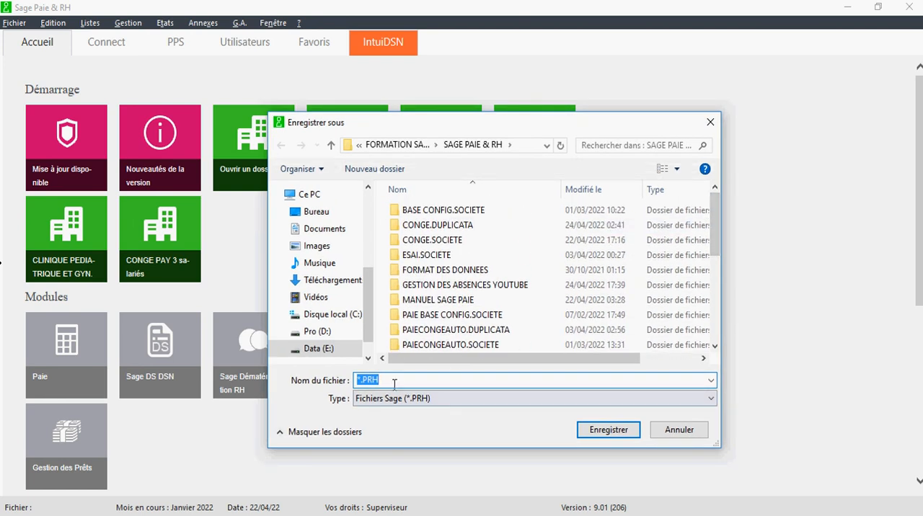
type("PR")
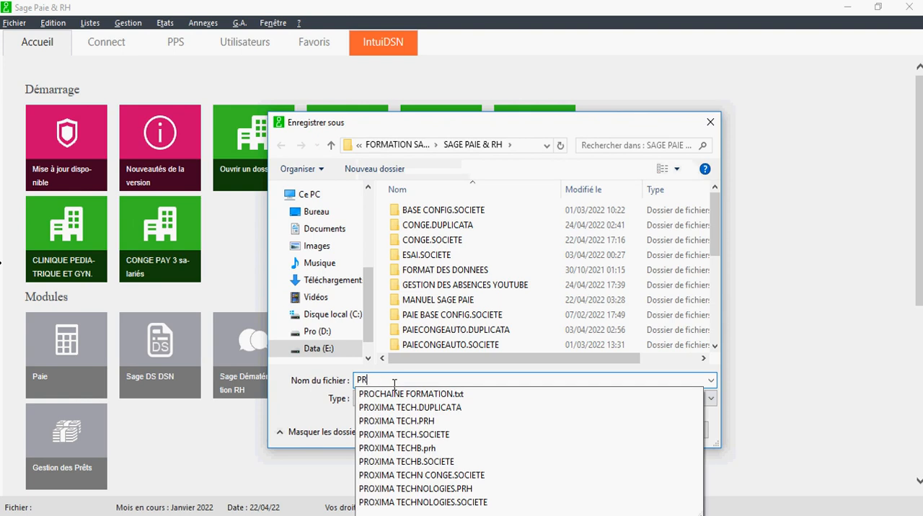
type("OXIMA TEC")
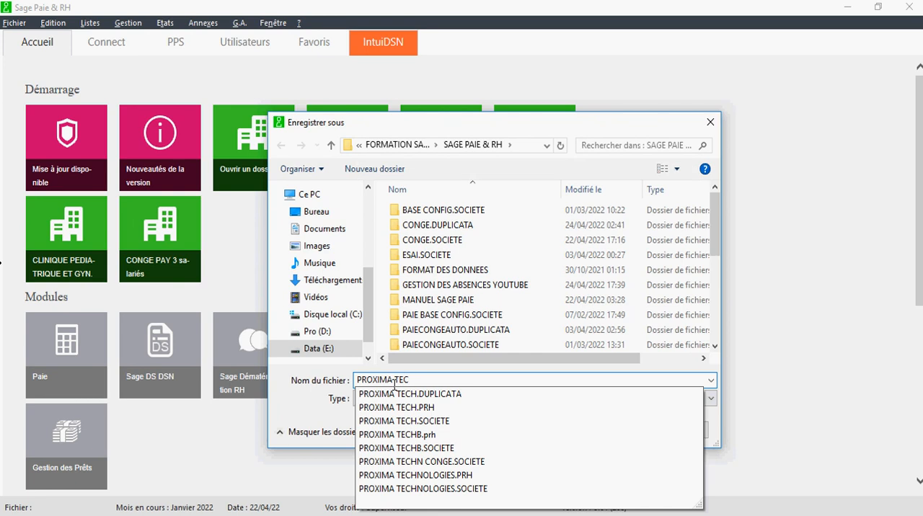
type("H CONGE PAYES")
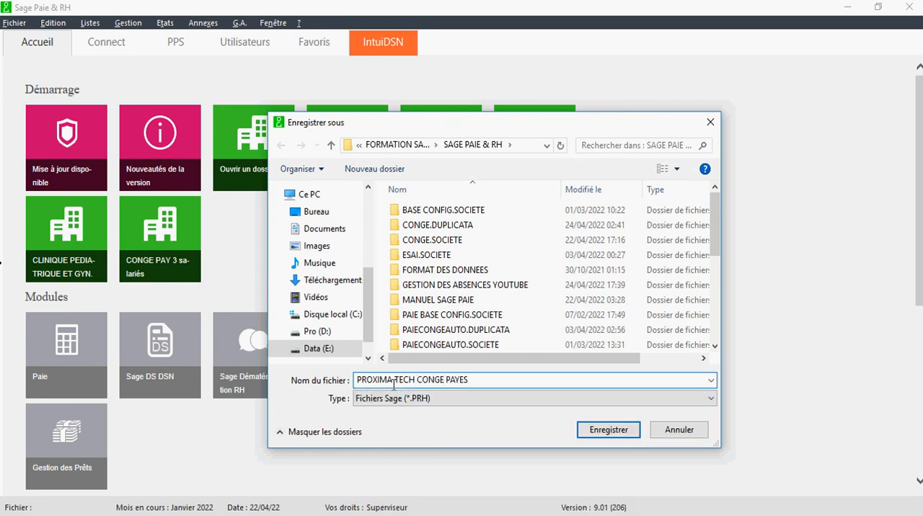
left_click(605, 430)
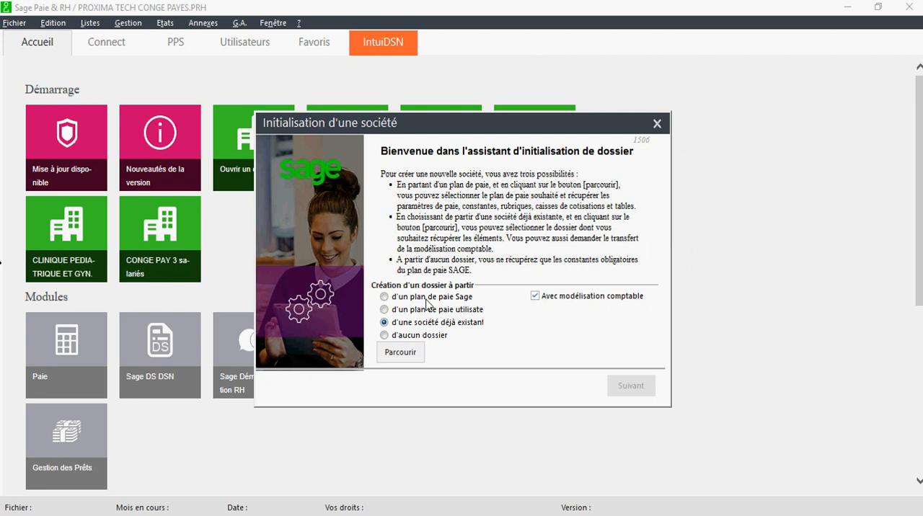
- Initialise the new file from the existing company PROXIMA TECH, including its accounting model
left_click(413, 351)
scroll(447, 303, "down", 5)
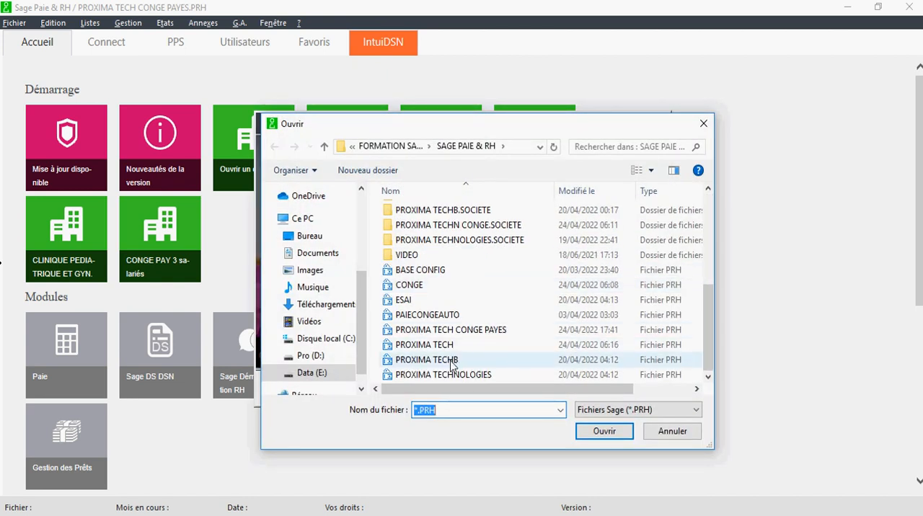
left_click(450, 347)
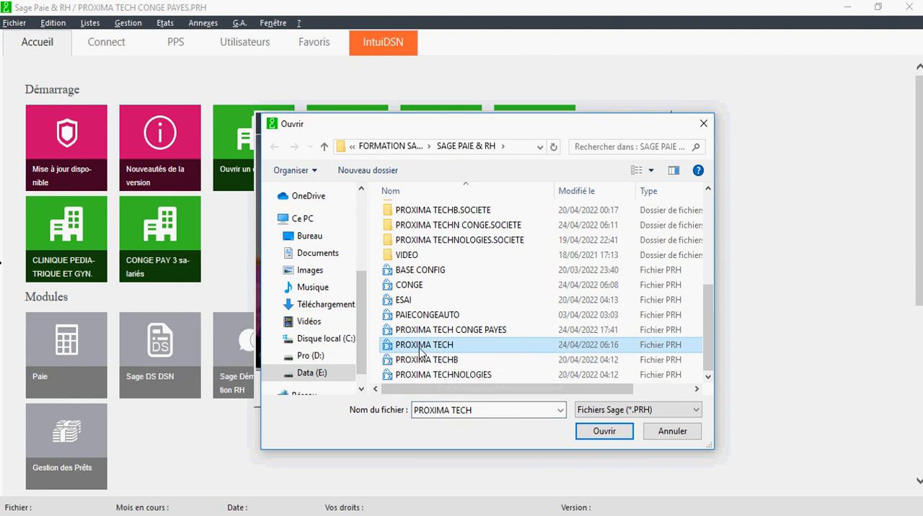
left_click(601, 438)
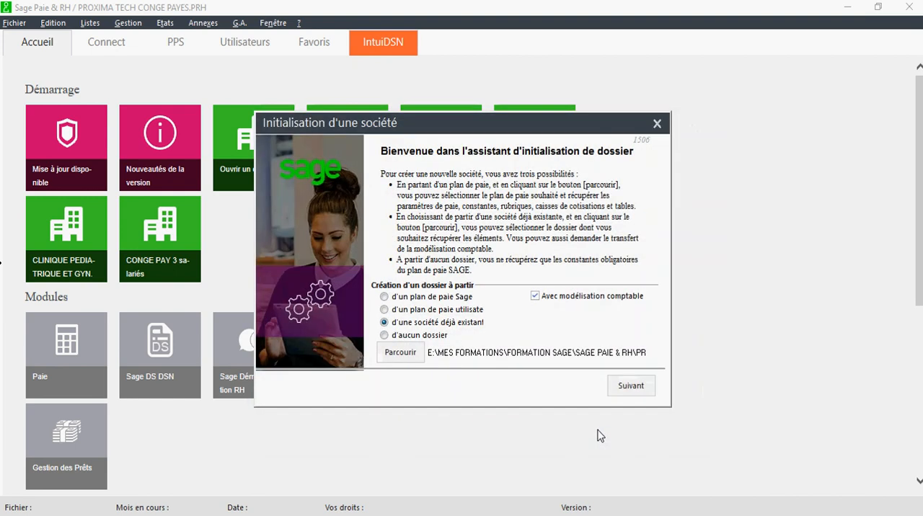
left_click(622, 390)
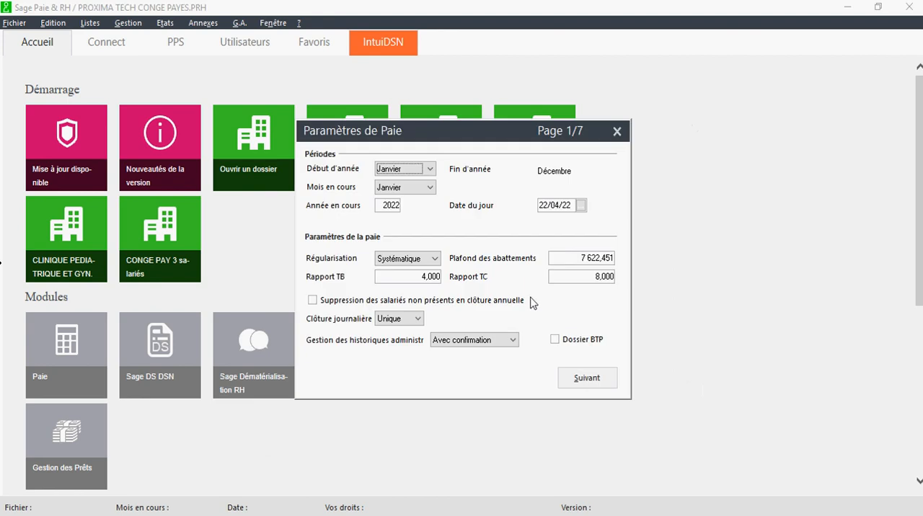
- Accept the default payroll parameters across all seven pages and validate them
left_click_drag(454, 140, 416, 139)
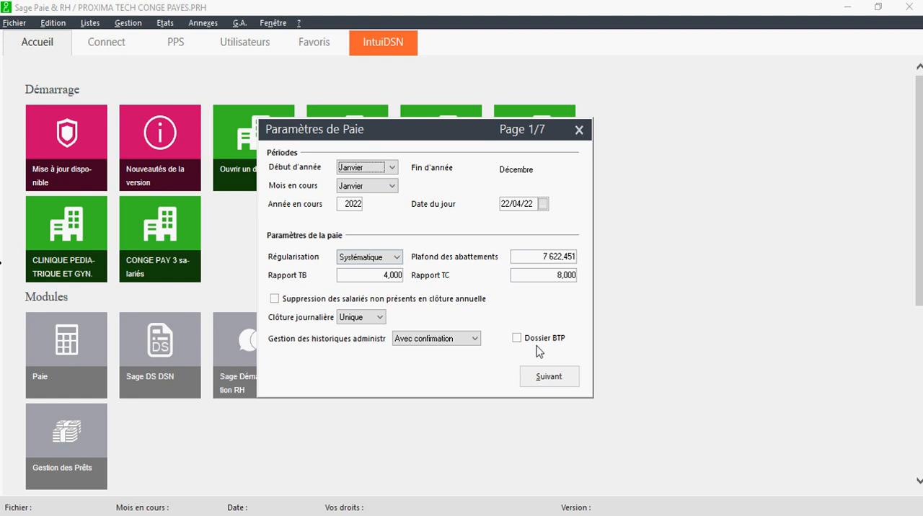
left_click(549, 377)
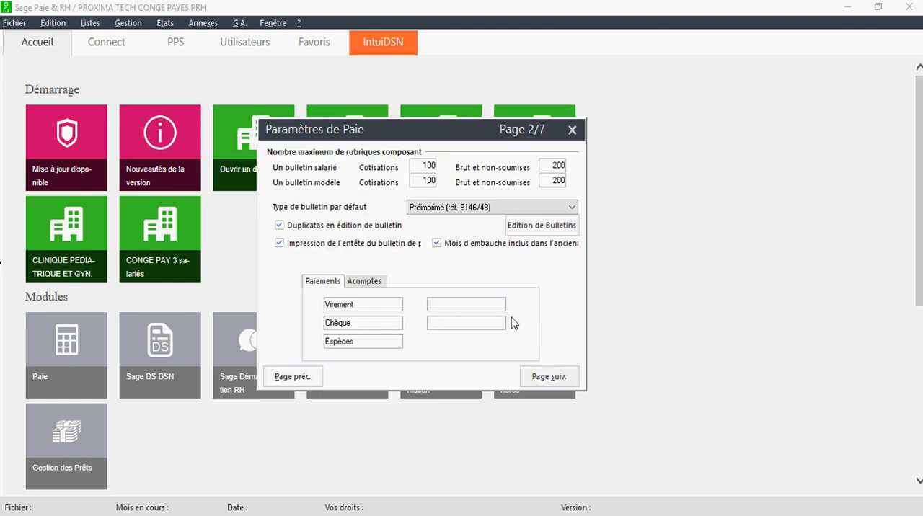
left_click(550, 373)
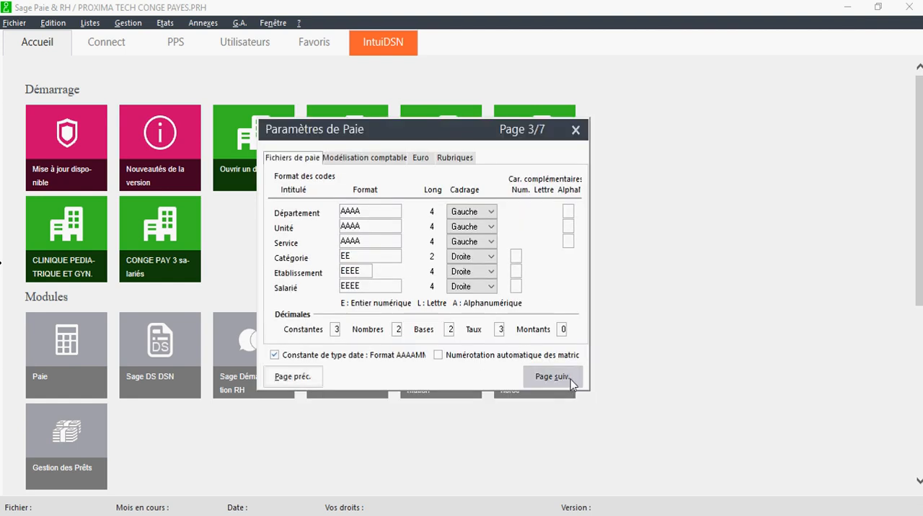
left_click(570, 379)
left_click(570, 379)
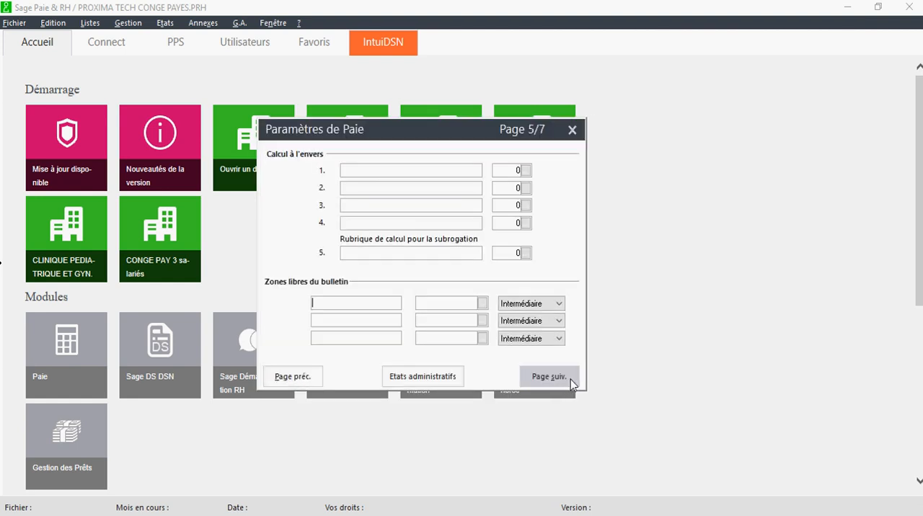
left_click(570, 379)
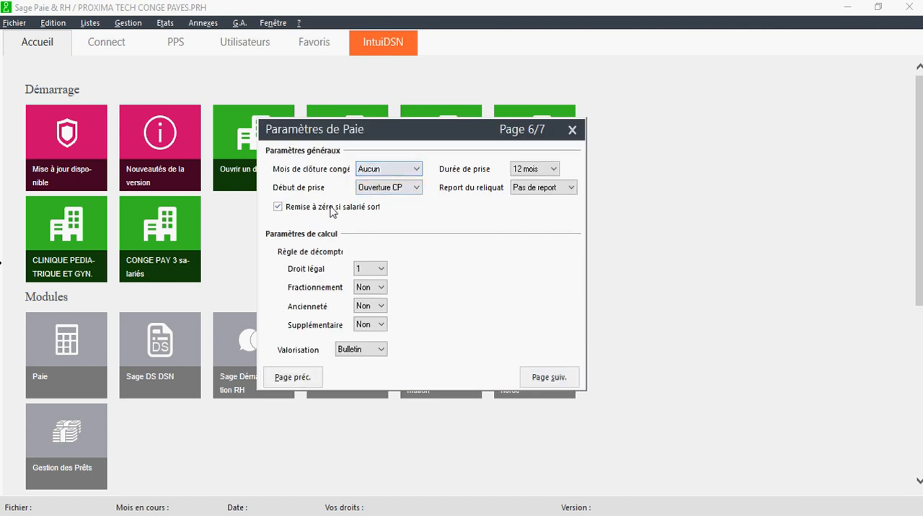
left_click(542, 376)
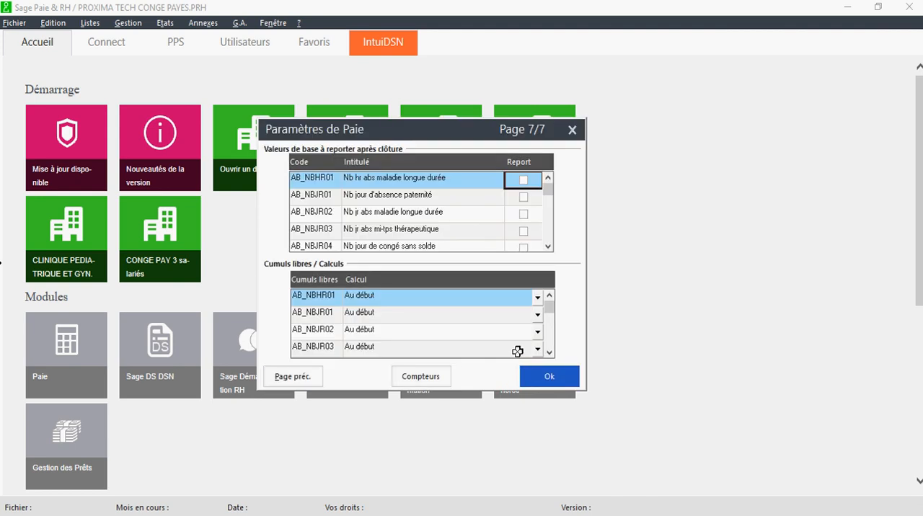
left_click(537, 380)
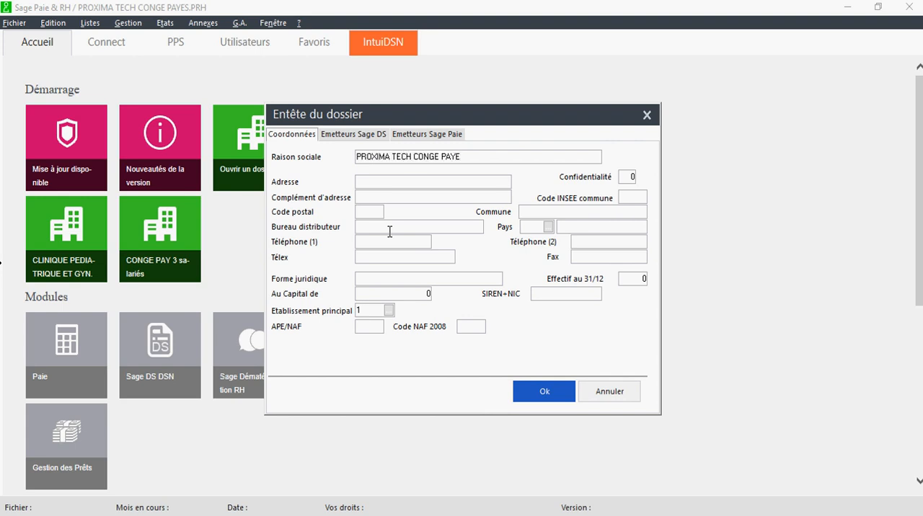
- Validate the file header with the company name PROXIMA TECH CONGE PAYE and dismiss the DADS-U import without choosing a file
key("Tab")
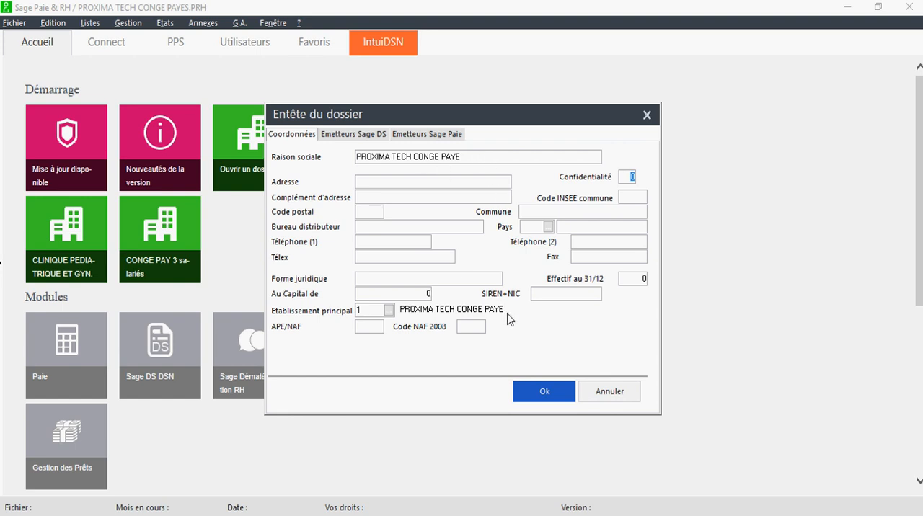
left_click(535, 398)
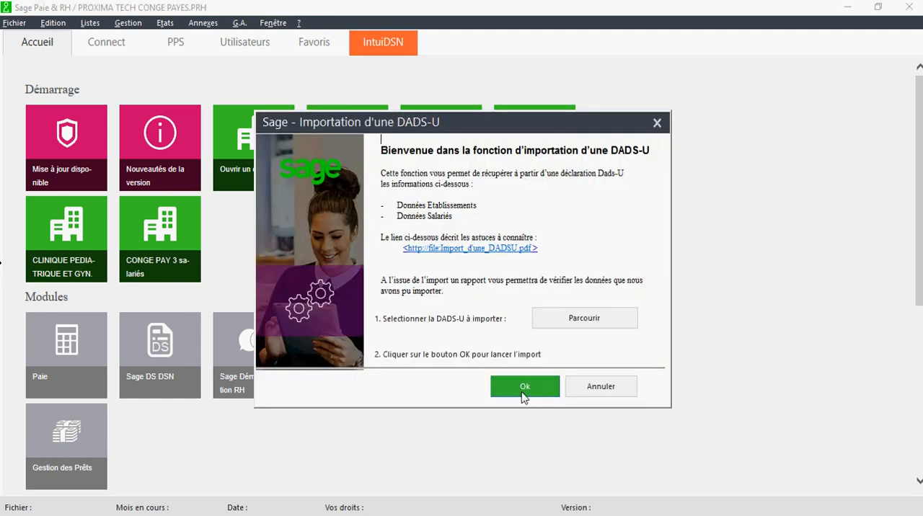
left_click(524, 387)
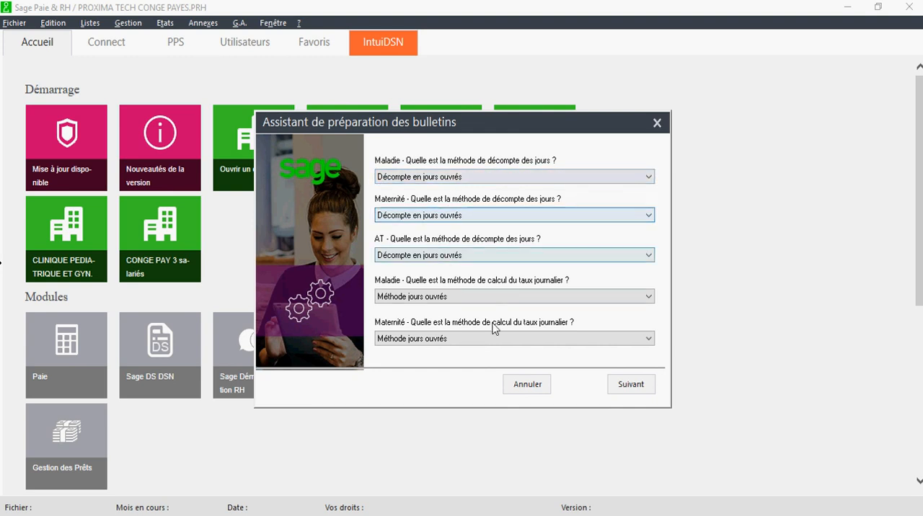
- Complete the payslip preparation assistant, keeping the default absence methods and editing the number of leave days acquired per month
left_click(630, 384)
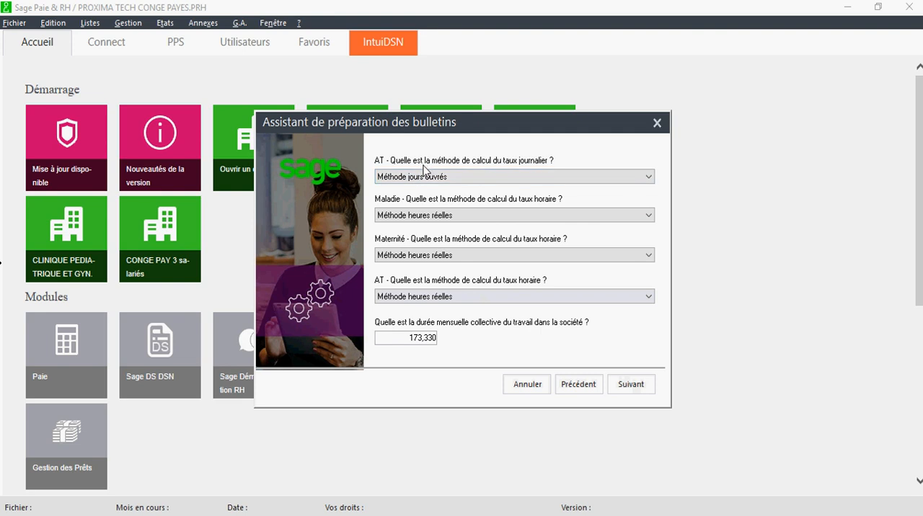
left_click(631, 384)
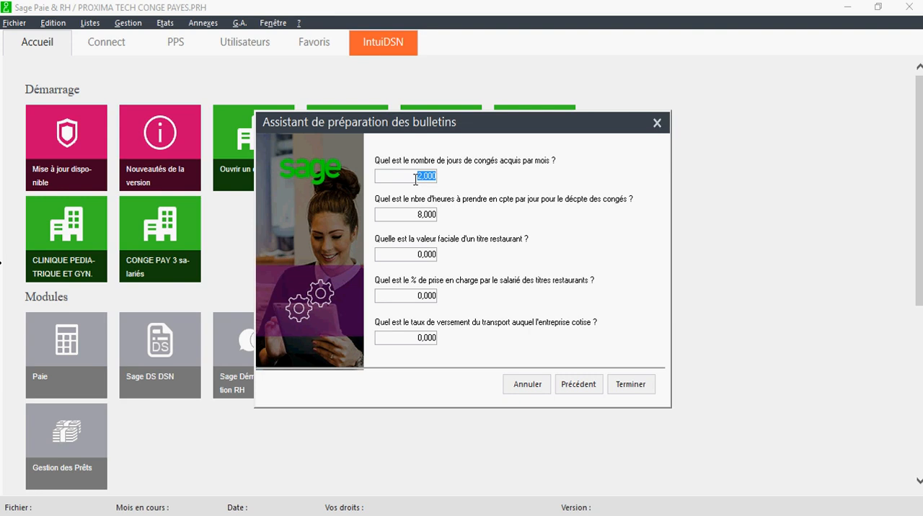
type("1")
left_click(420, 213)
left_click(422, 175)
left_click(637, 387)
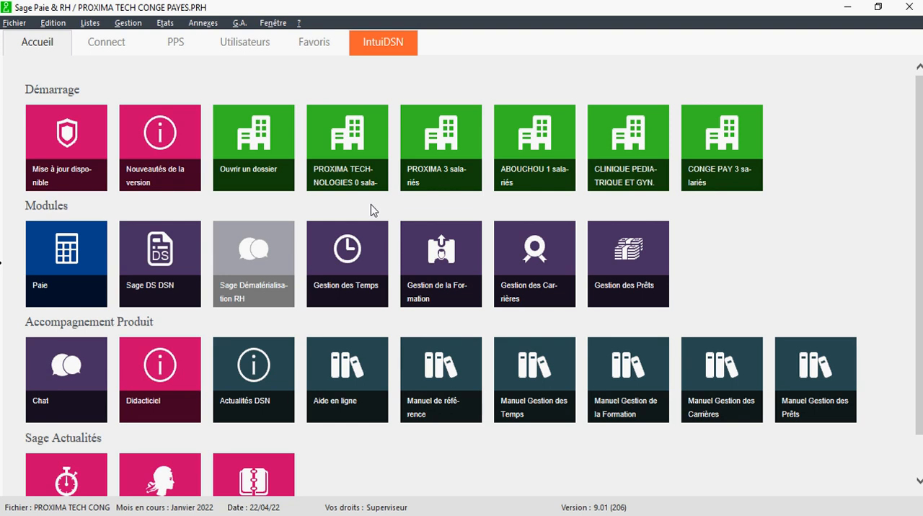
- Create a new employee record from the employee list and enter the employee number
left_click(90, 23)
left_click(115, 42)
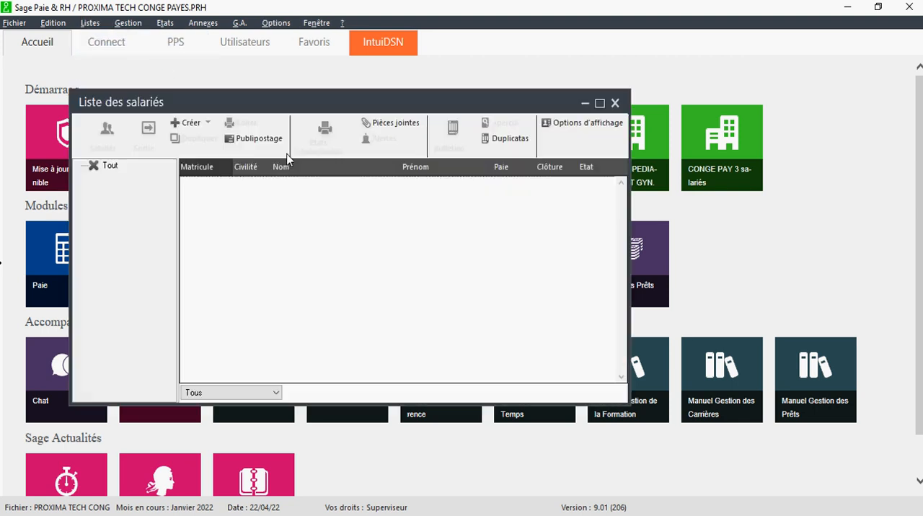
left_click_drag(324, 98, 340, 104)
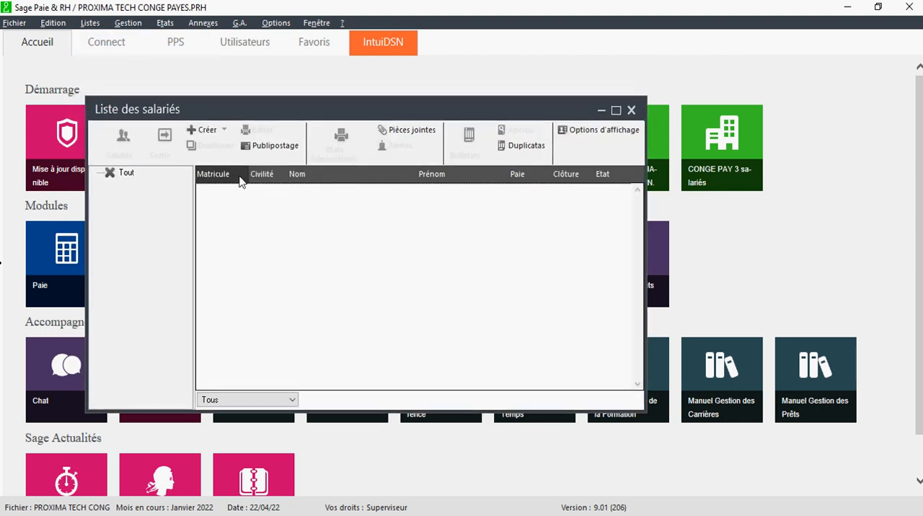
left_click(208, 137)
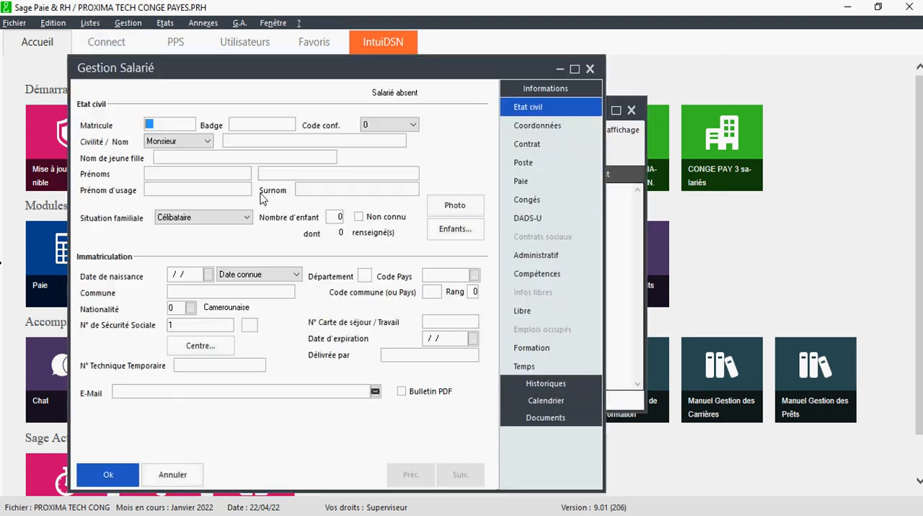
type("01")
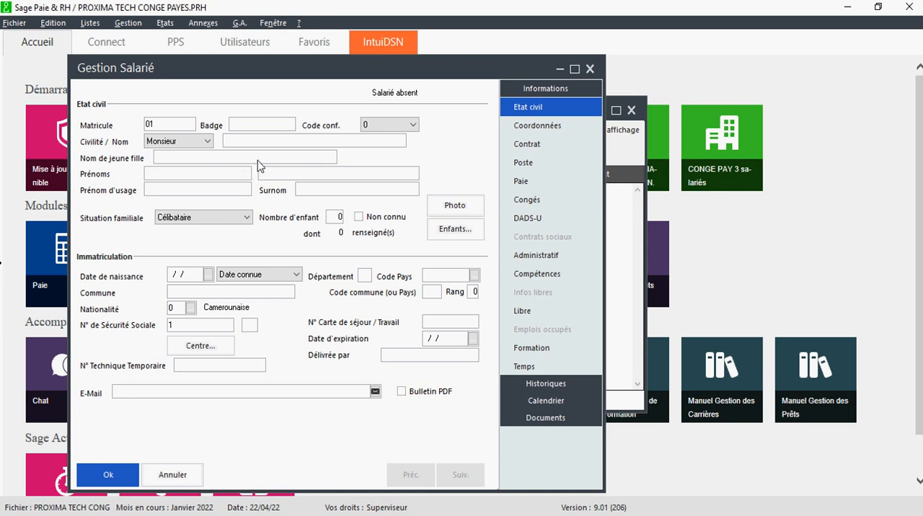
- Enter the employee's last name in the civil status section, correcting its spelling
left_click(250, 141)
type("ABOBUAKAR OUS")
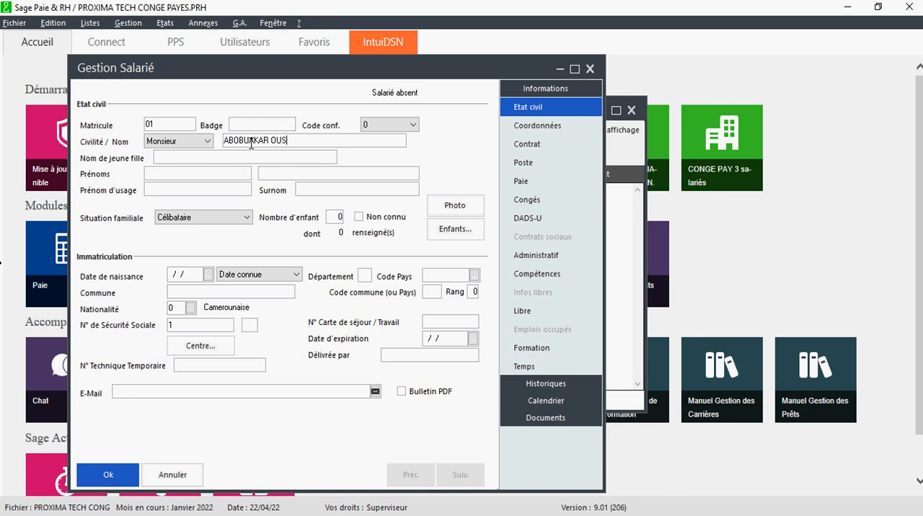
type("MA")
key("BackSpace")
key("BackSpace")
key("BackSpace")
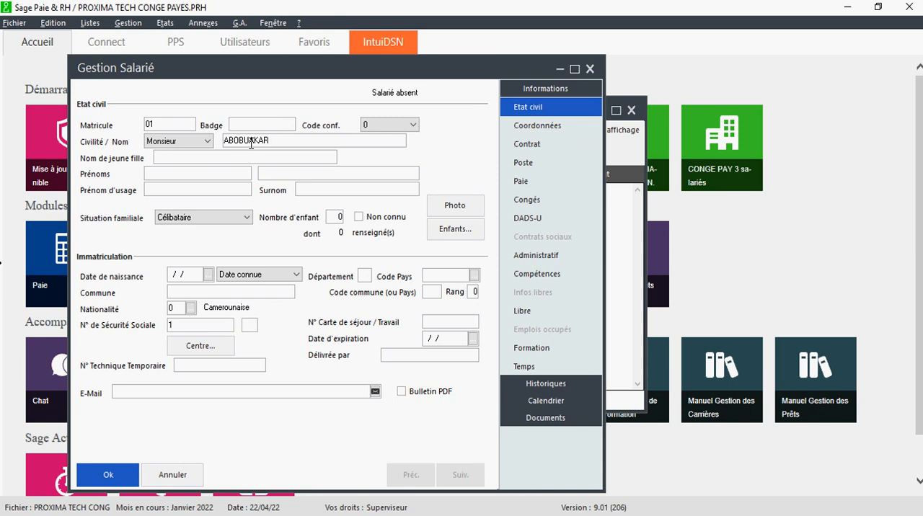
key("BackSpace")
left_click(244, 141)
type("BUSMA")
- Enter the employee's first name in the civil status section
key("BackSpace")
key("BackSpace")
type("OUSMANE")
key("Tab")
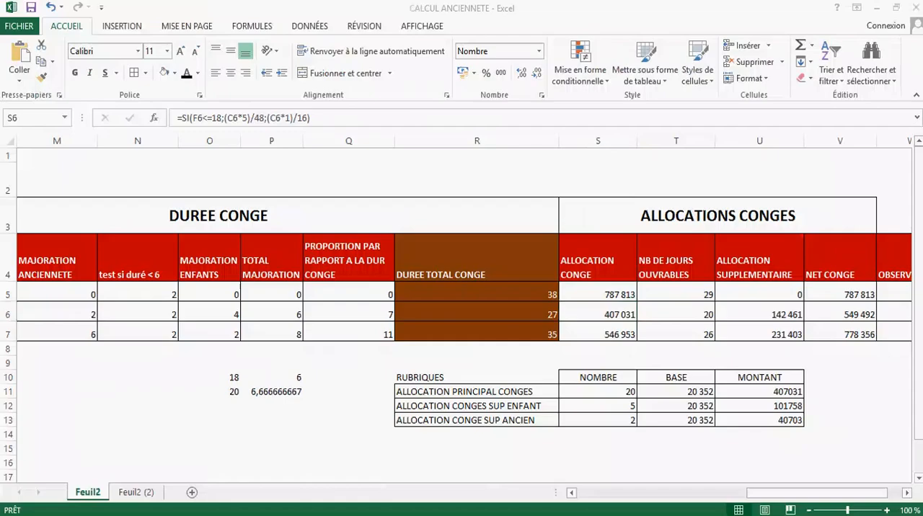
- Look up employee A's age in the Excel workbook CALCUL ANCIENNETE and enter the corresponding date of birth in the Sage employee record
left_click_drag(775, 497, 584, 496)
left_click(323, 295)
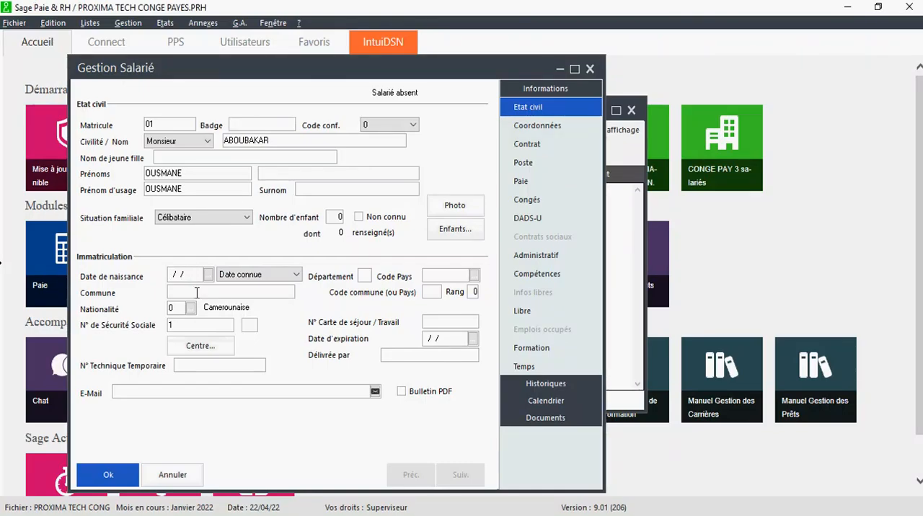
type("01/04/17")
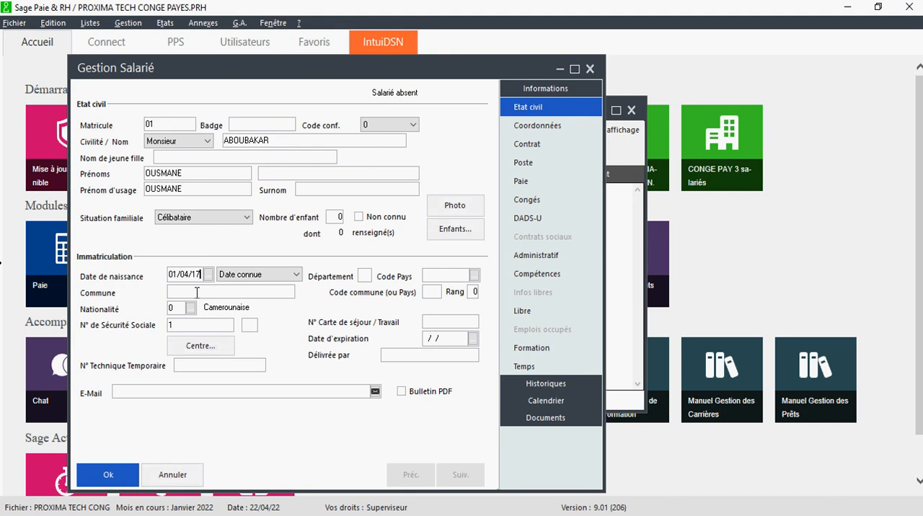
left_click(196, 293)
- Look up employee A's seniority in the Excel workbook and set the start date in the contract details to 01/07/18
left_click(542, 146)
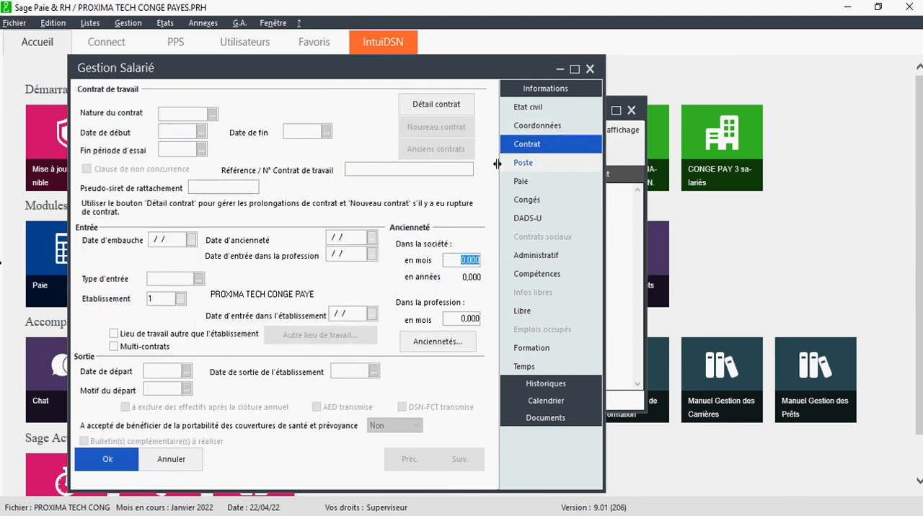
left_click(437, 103)
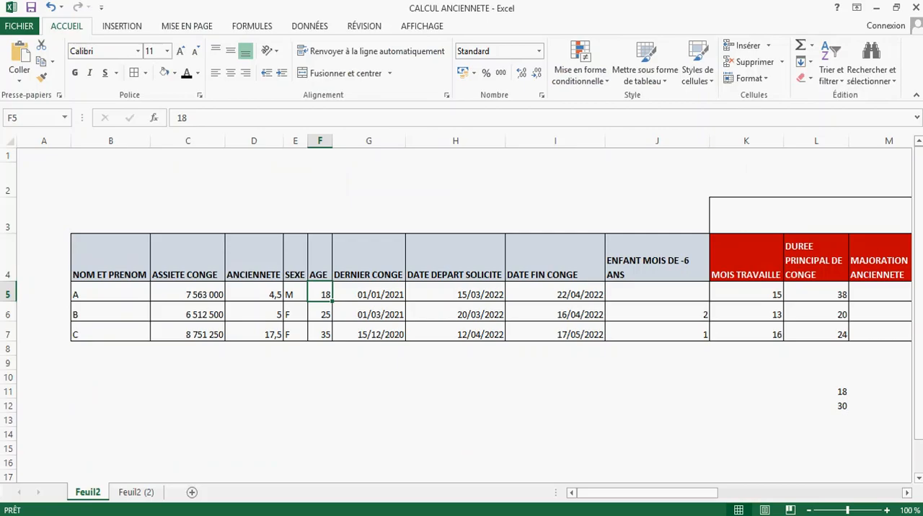
left_click(262, 291)
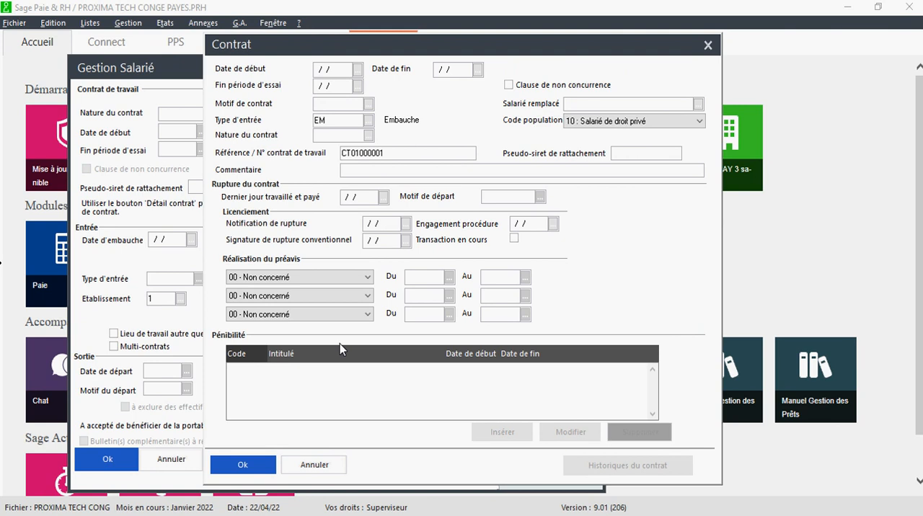
type("01")
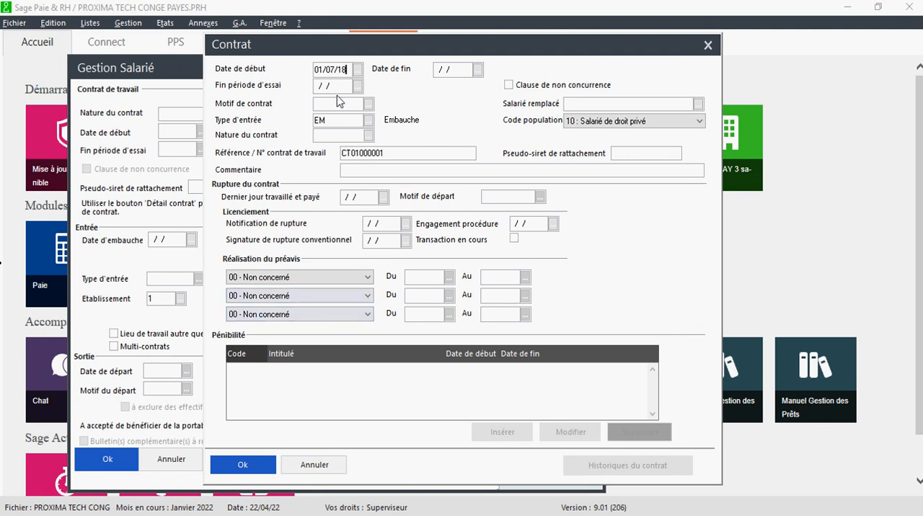
key("Tab")
left_click(333, 346)
left_click(242, 465)
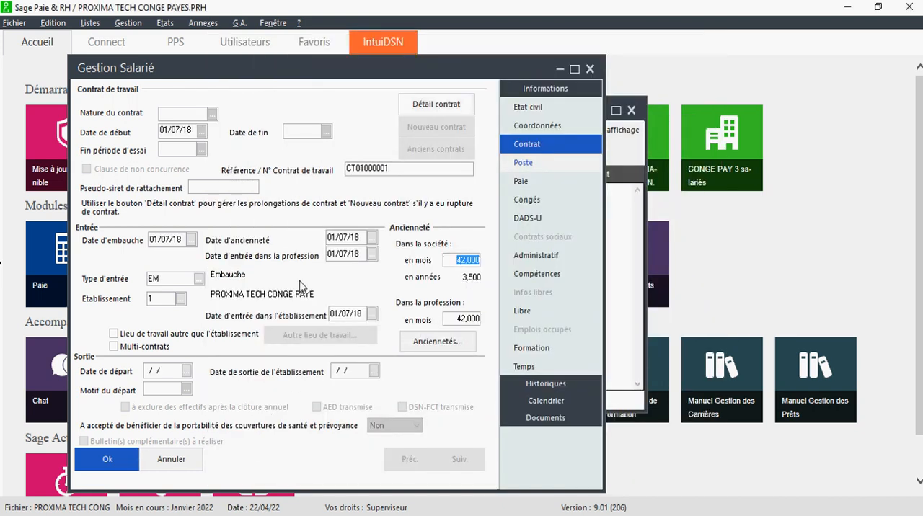
- Try 01/07/19 as the employee's hire date in the contract section
left_click(181, 238)
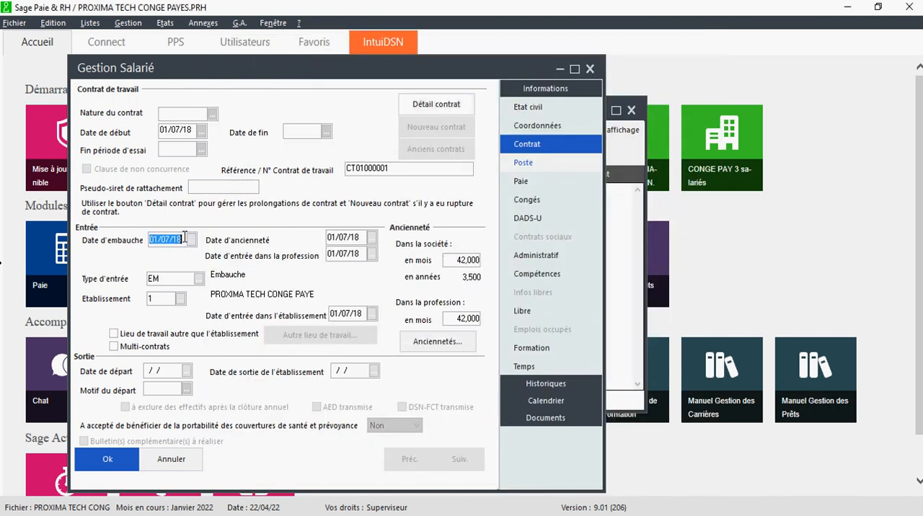
left_click(184, 238)
key("Tab")
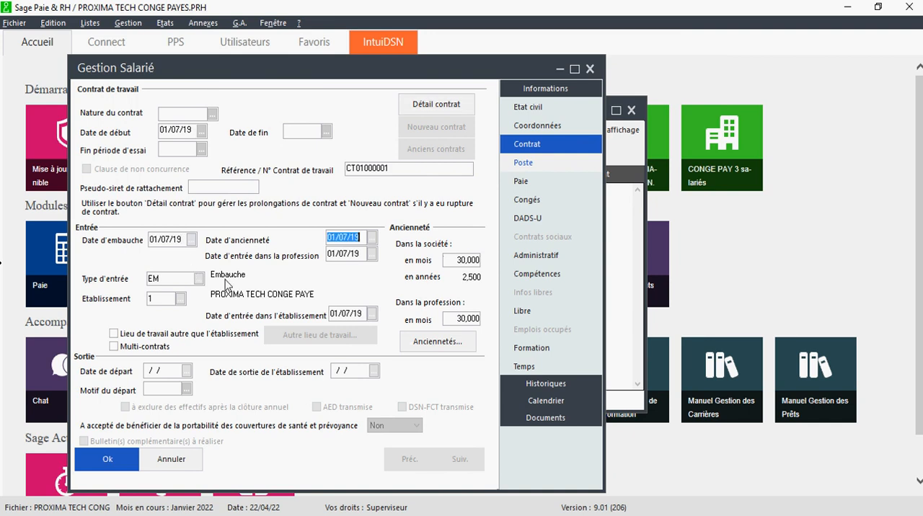
- Set the employee's hire date to 01/07/17 to match the seniority in the Excel sheet
left_click(184, 240)
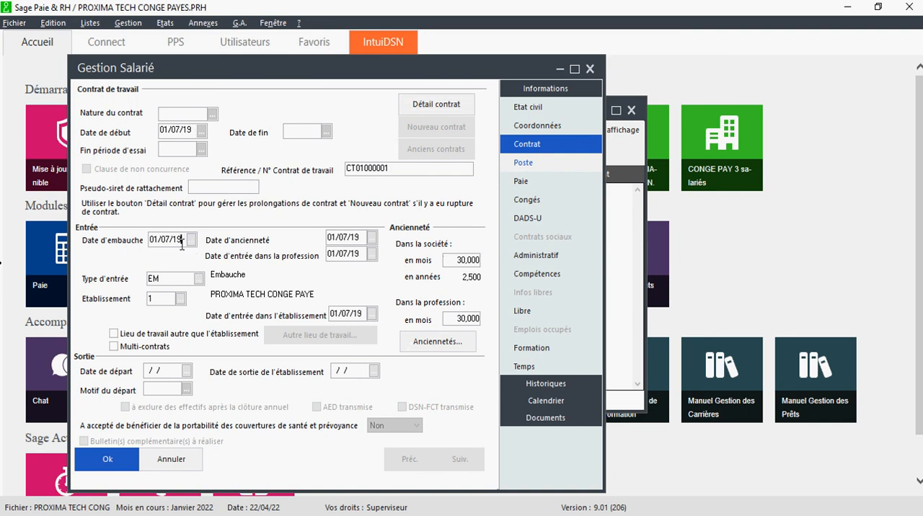
key("BackSpace")
type("7")
key("Tab")
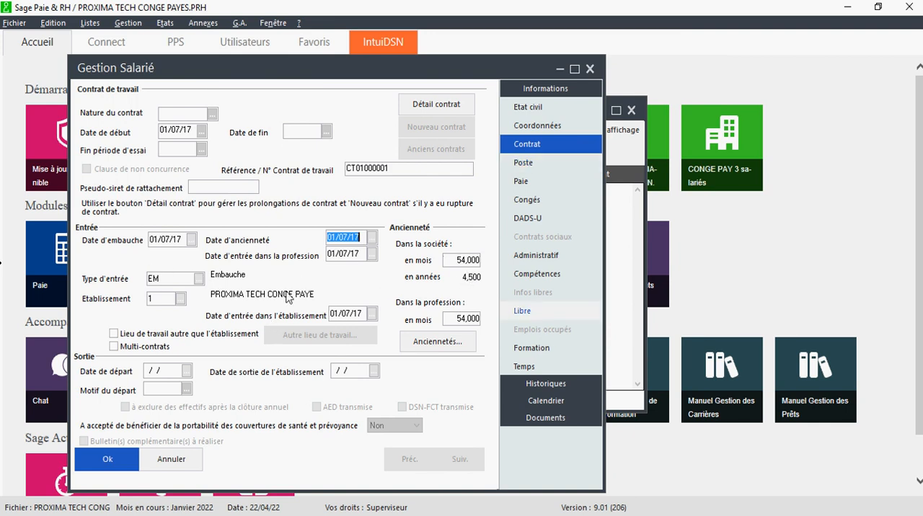
- Assign the annual planning model 0001 PANNNING ANNUEL STANDARD to the employee's position
left_click(535, 116)
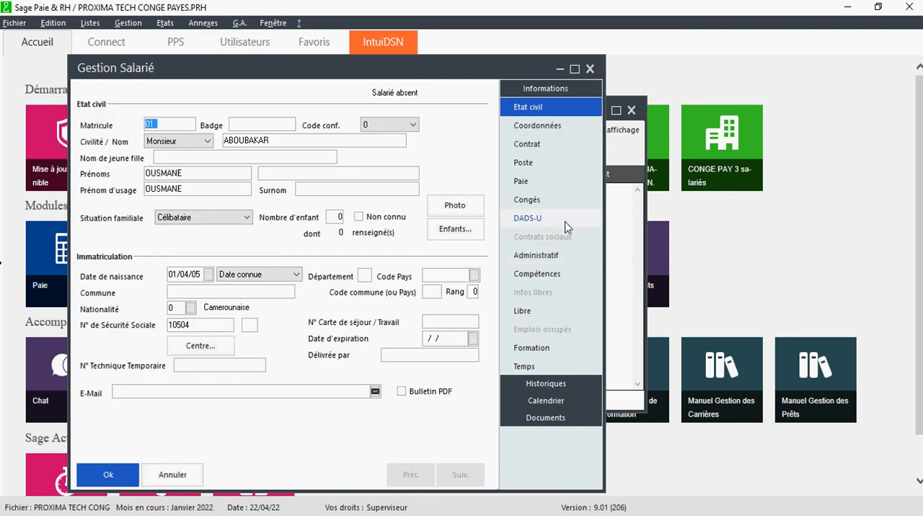
left_click(538, 130)
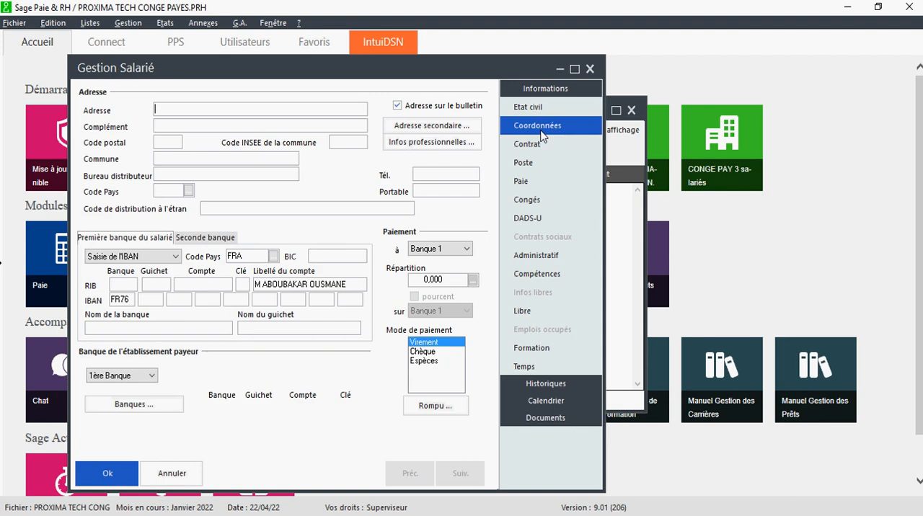
left_click(534, 146)
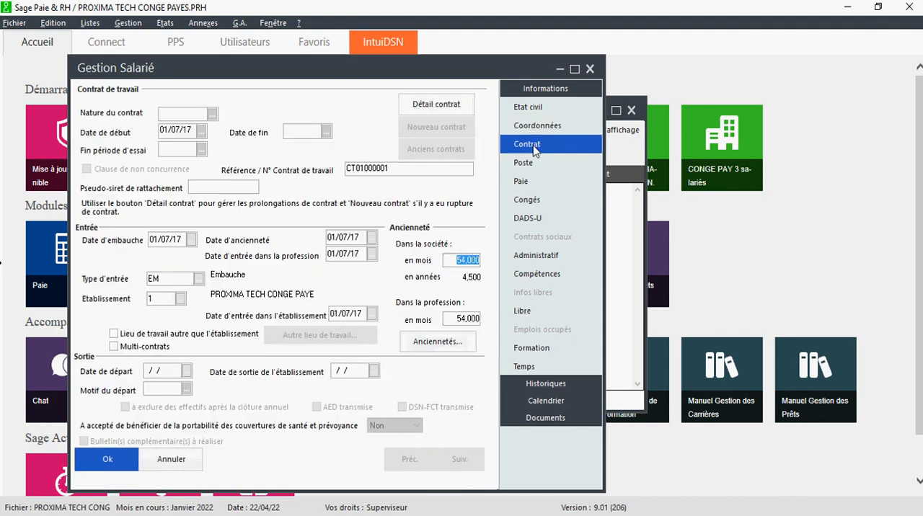
left_click(533, 163)
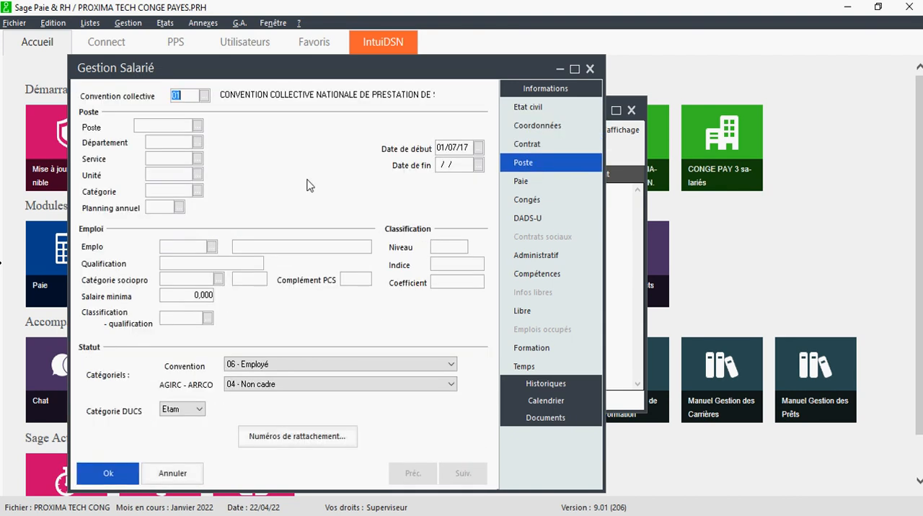
left_click(179, 207)
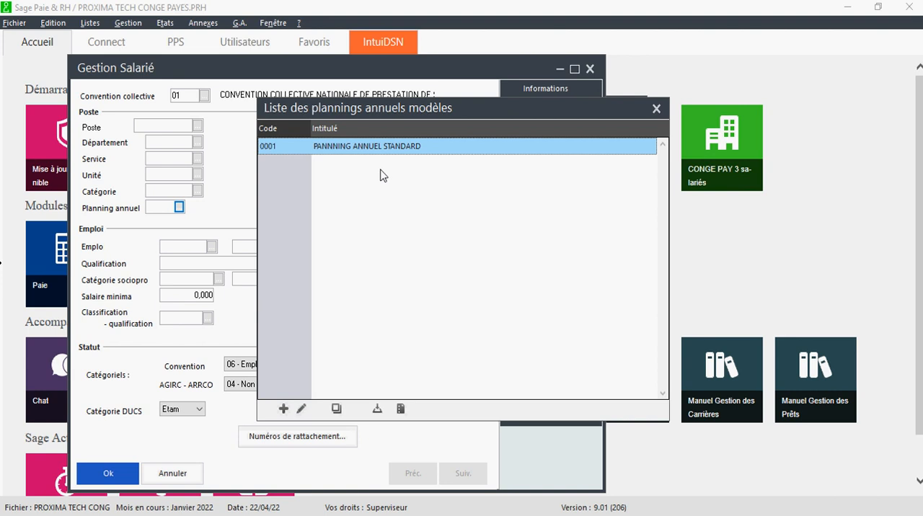
double_click(382, 148)
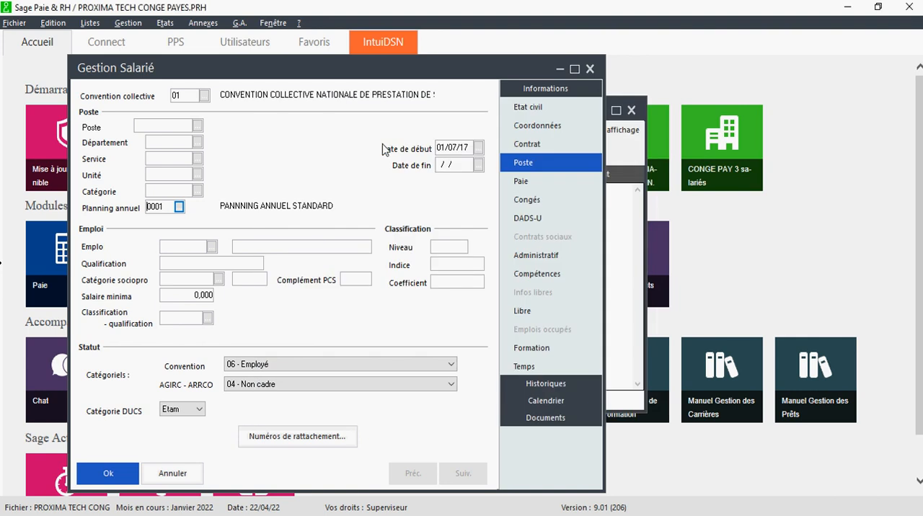
- Set the employee's base salary to 252000 in the pay section
left_click(530, 186)
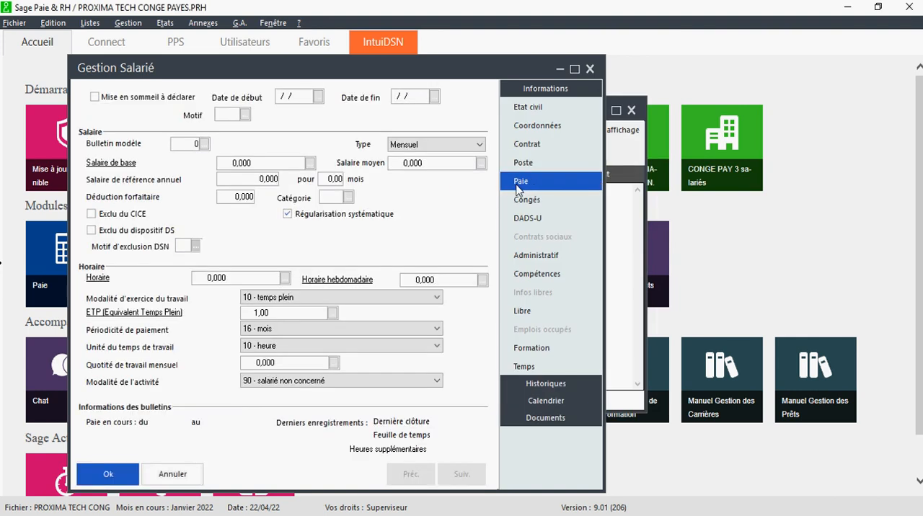
left_click(242, 165)
type("252000")
key("Tab")
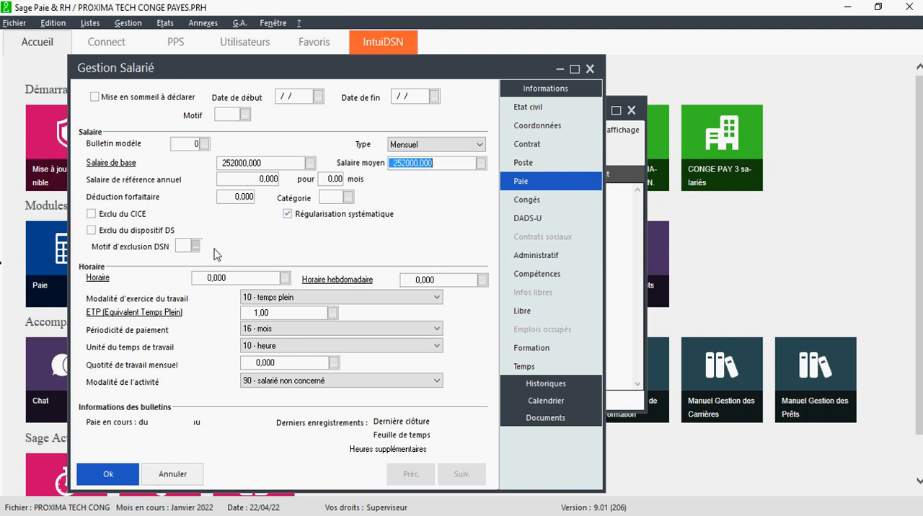
- Review the leave, position, contract and pay sections of the employee record
left_click(534, 207)
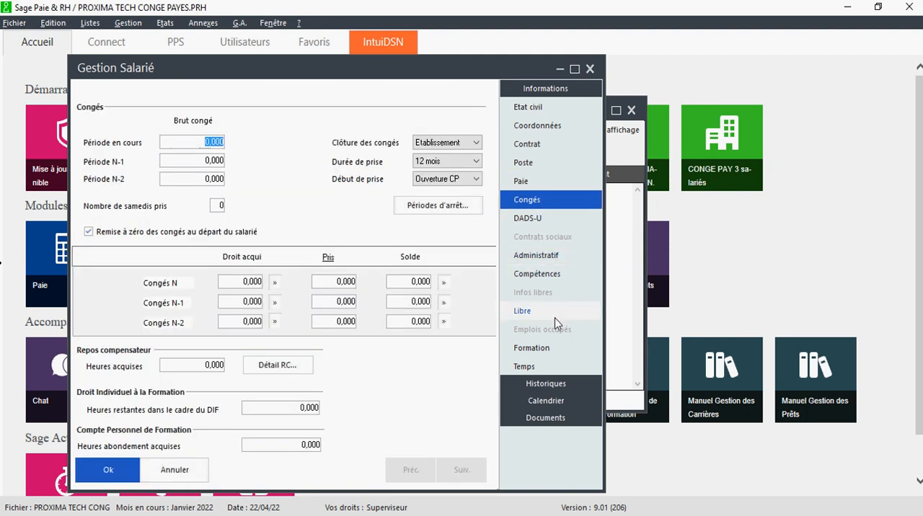
left_click(534, 164)
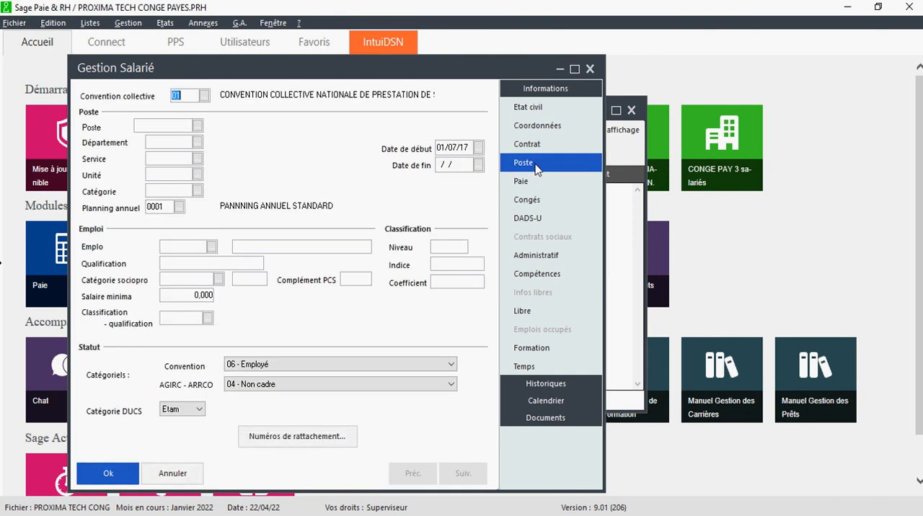
left_click(540, 146)
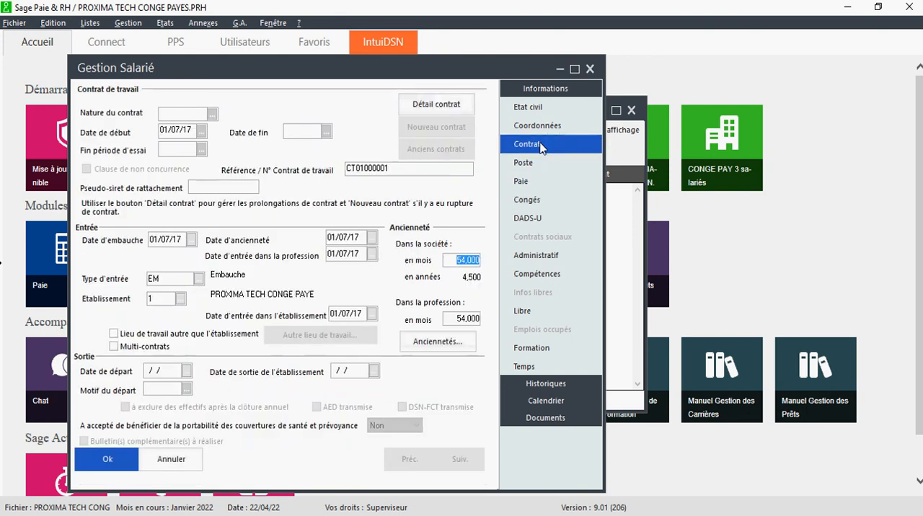
left_click(531, 164)
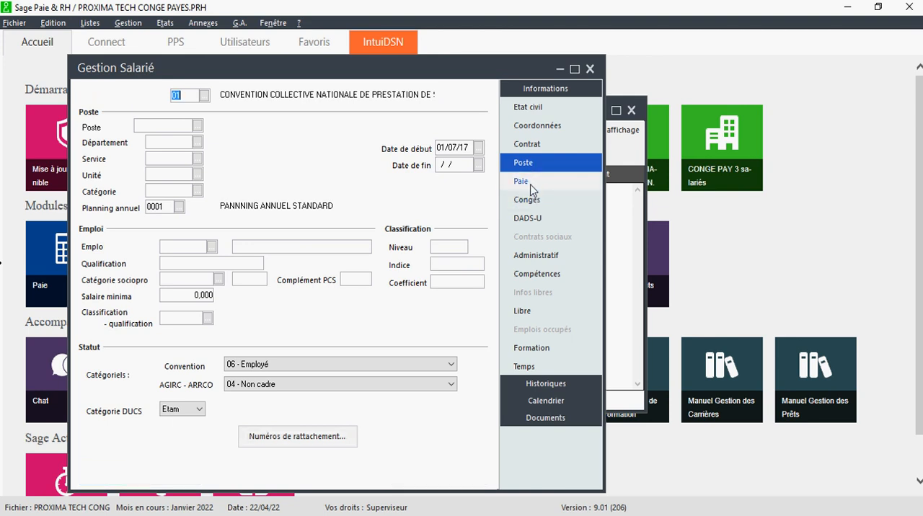
left_click(532, 188)
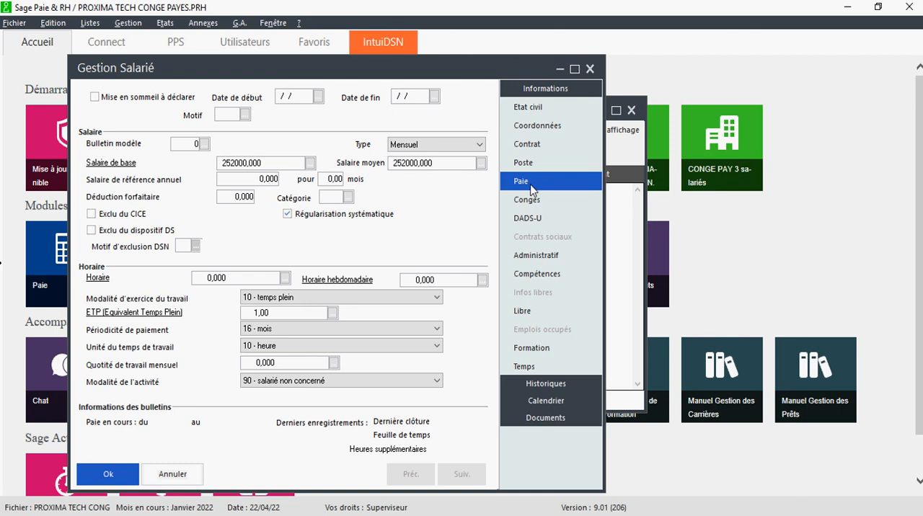
left_click(547, 204)
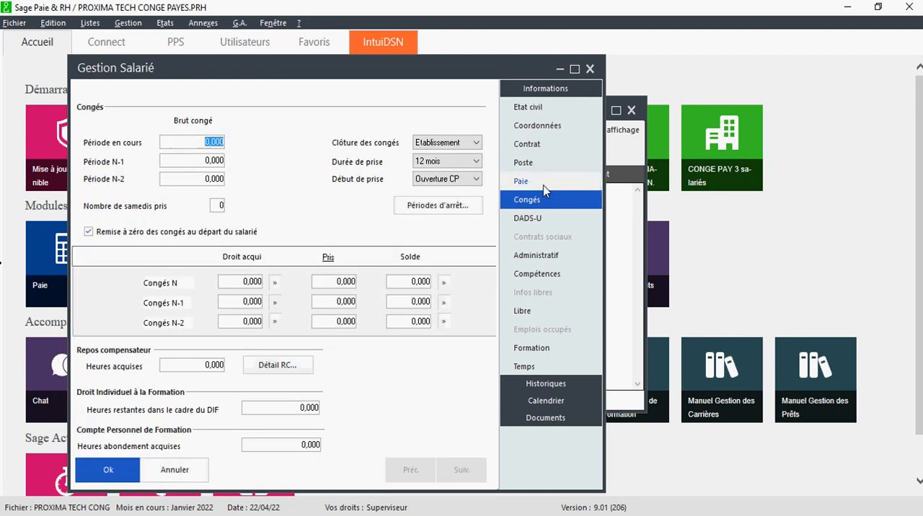
left_click(541, 163)
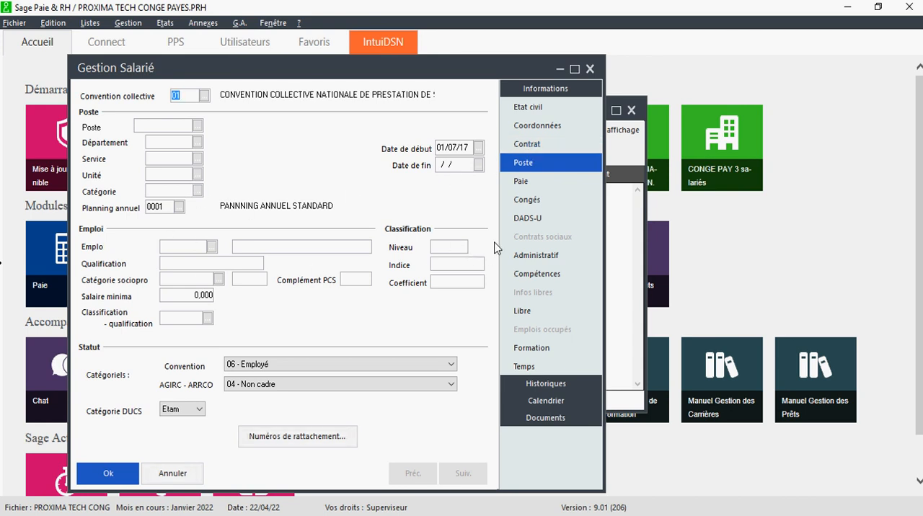
left_click(529, 183)
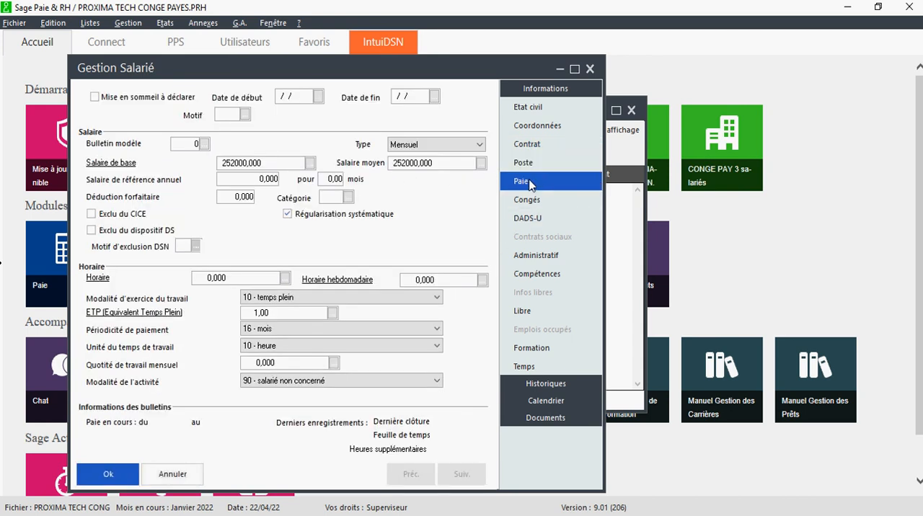
left_click(527, 169)
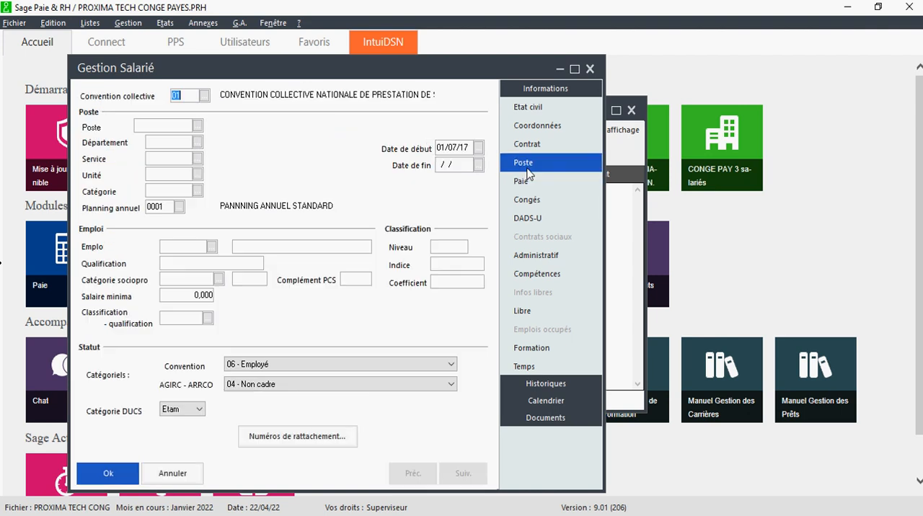
- Assign the payslip template 2 STANDARD to the employee in the pay section
left_click(528, 178)
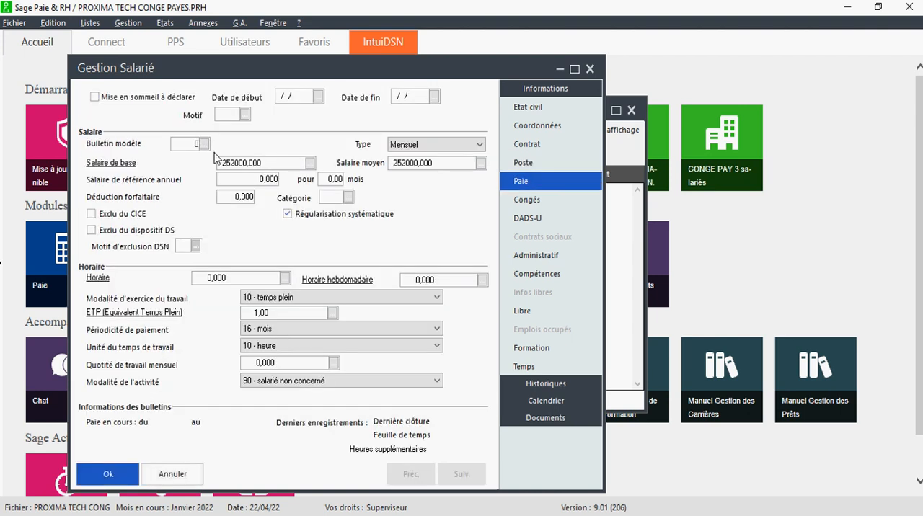
left_click(204, 144)
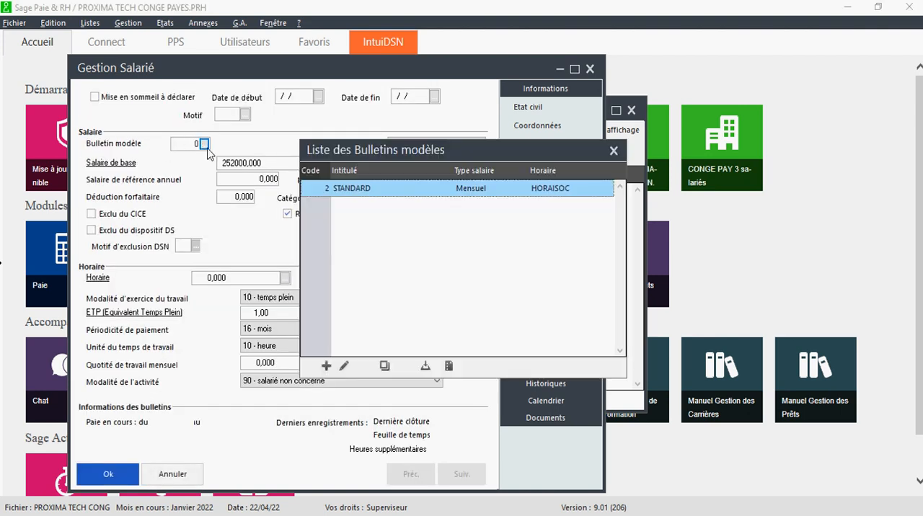
double_click(355, 190)
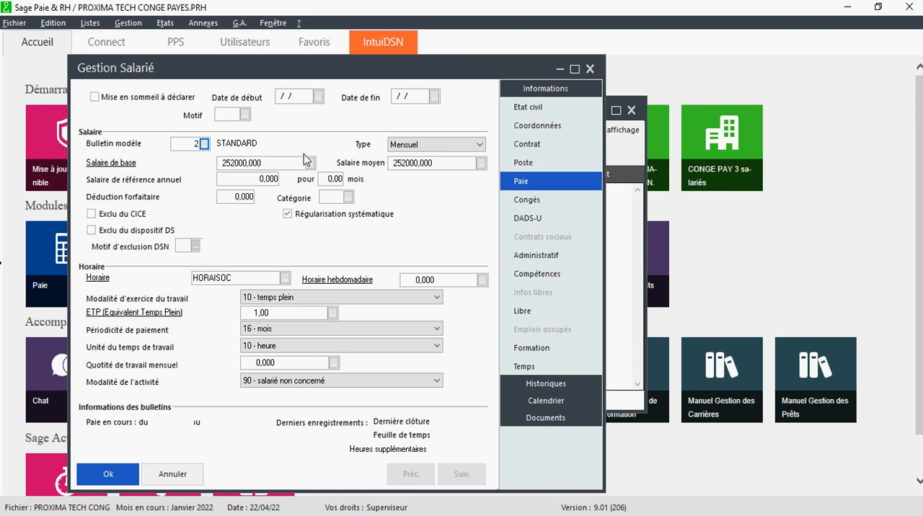
left_click(130, 23)
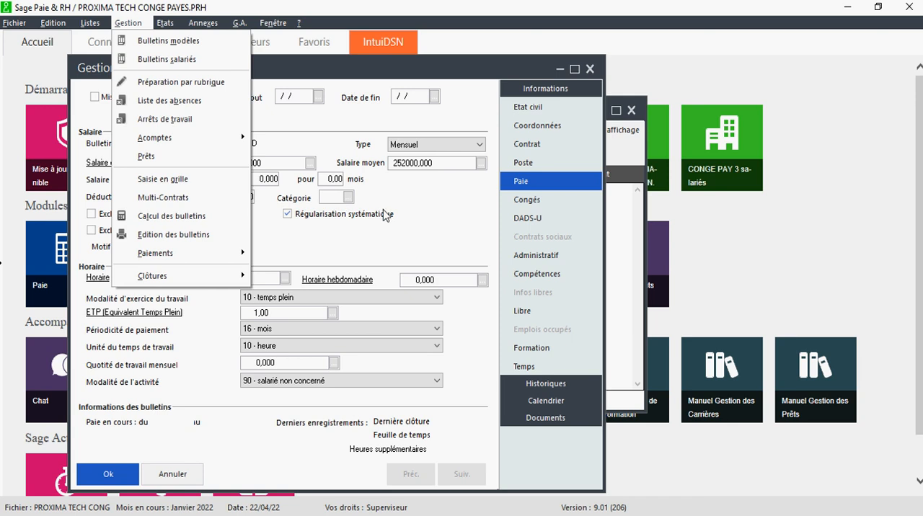
left_click(384, 203)
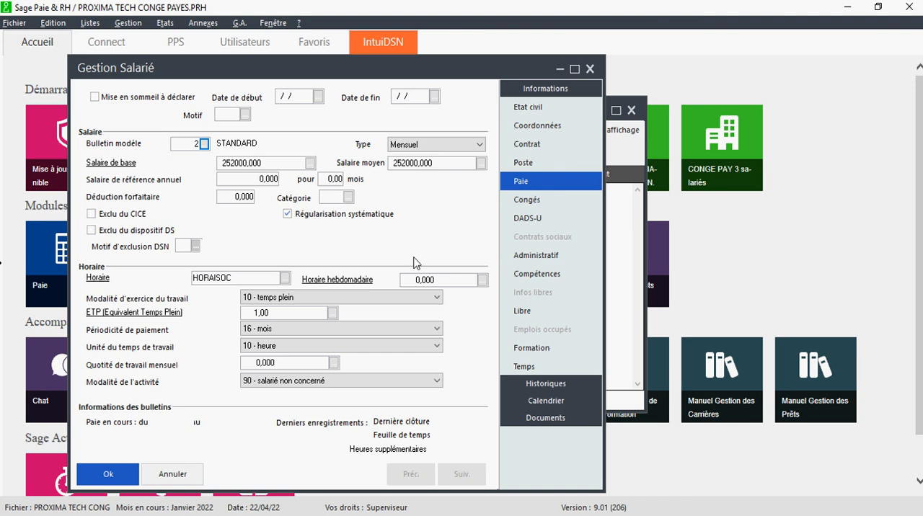
- Copy employee A's leave base 7563000 from the Excel sheet into the Période N-1 gross leave of the employee record
left_click(530, 205)
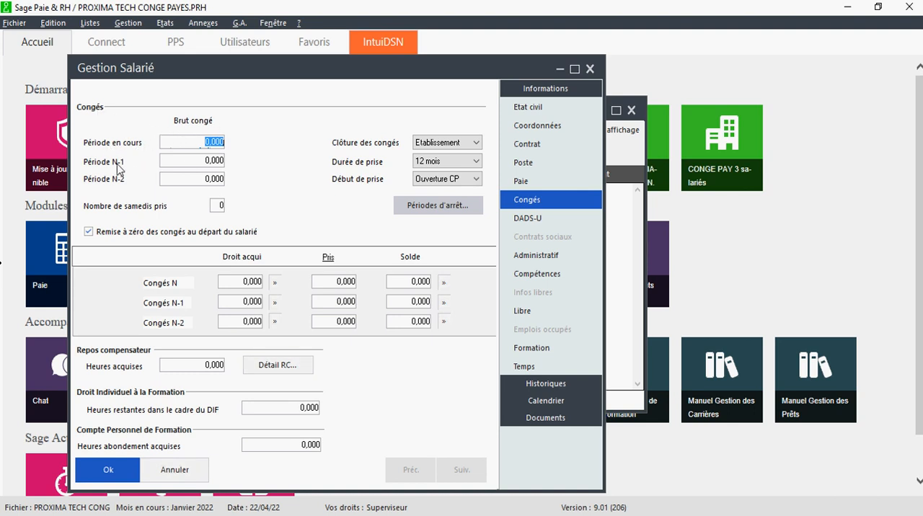
left_click(189, 164)
left_click(185, 181)
left_click(195, 161)
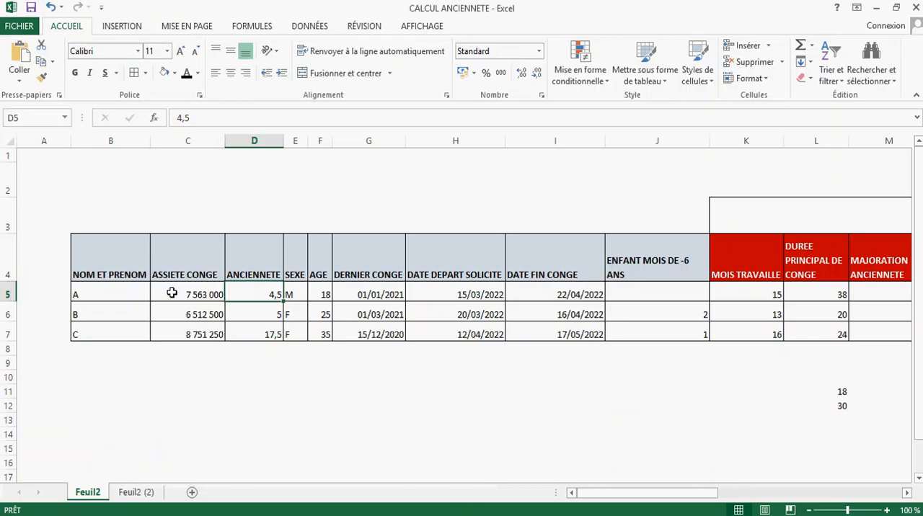
left_click(164, 292)
left_click(231, 119)
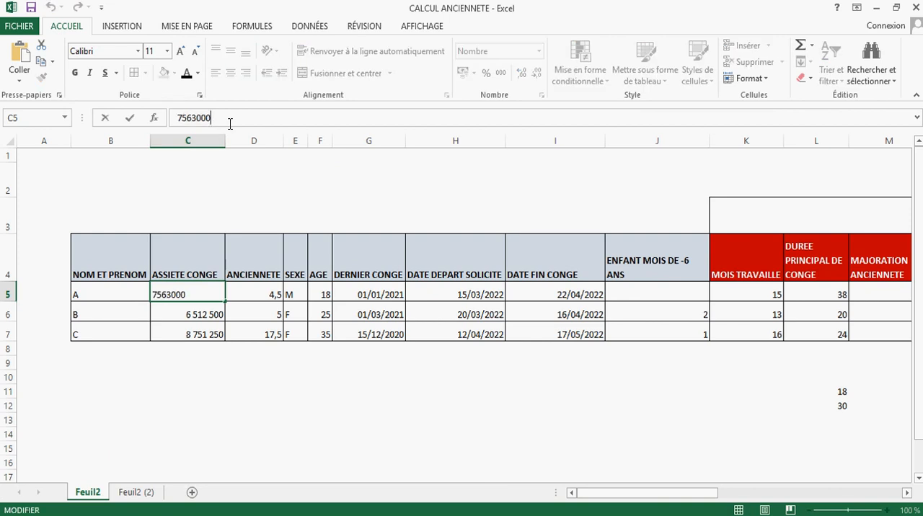
double_click(230, 119)
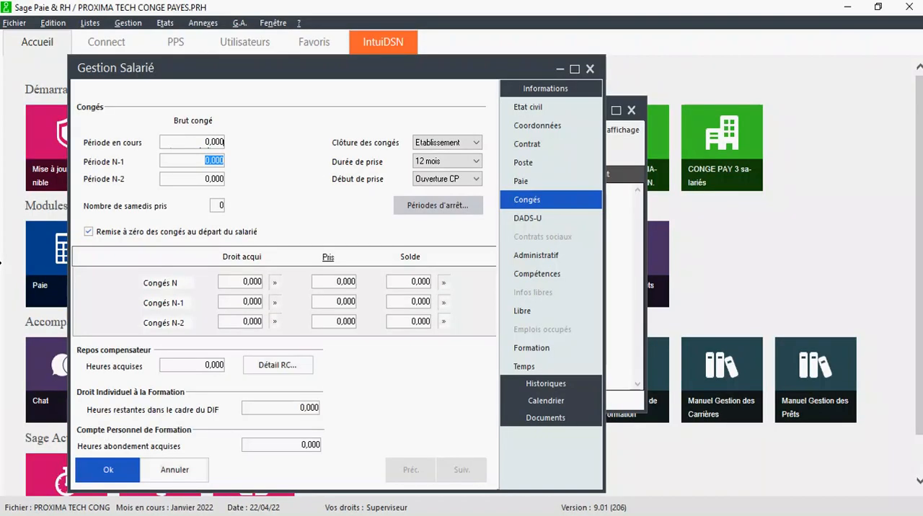
type("7563000")
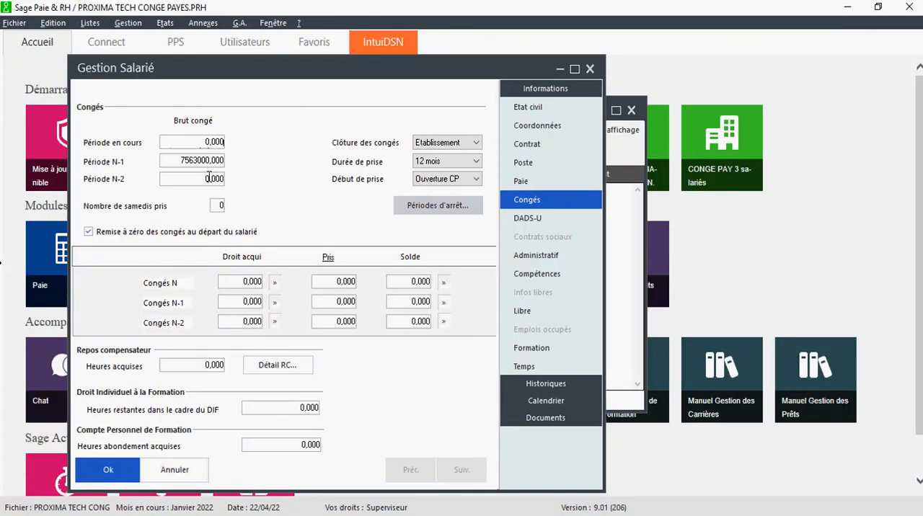
left_click(207, 178)
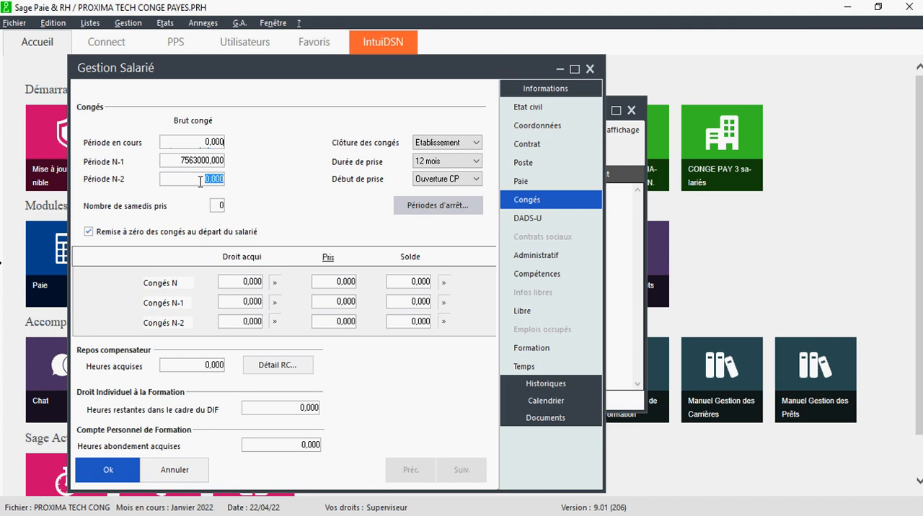
- Examine the leave duration, the leave start options and the stop periods in the employee's leave section
left_click(434, 163)
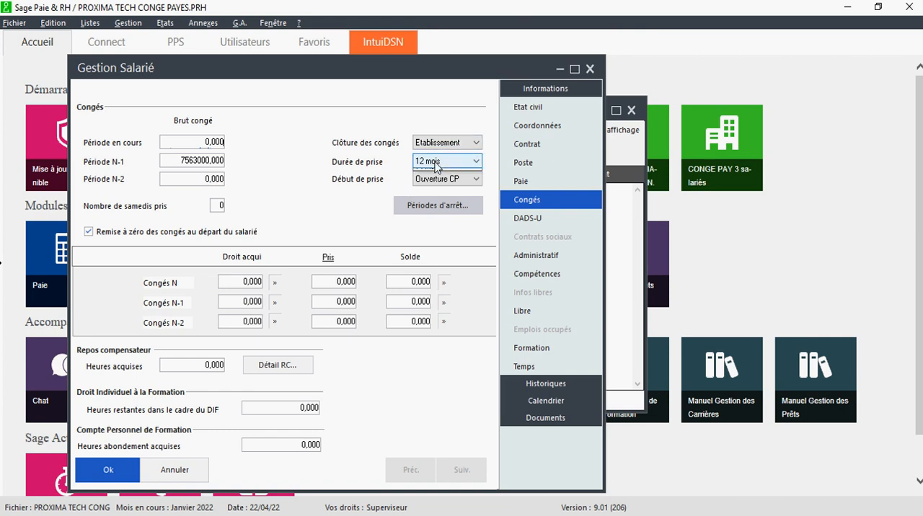
left_click(434, 163)
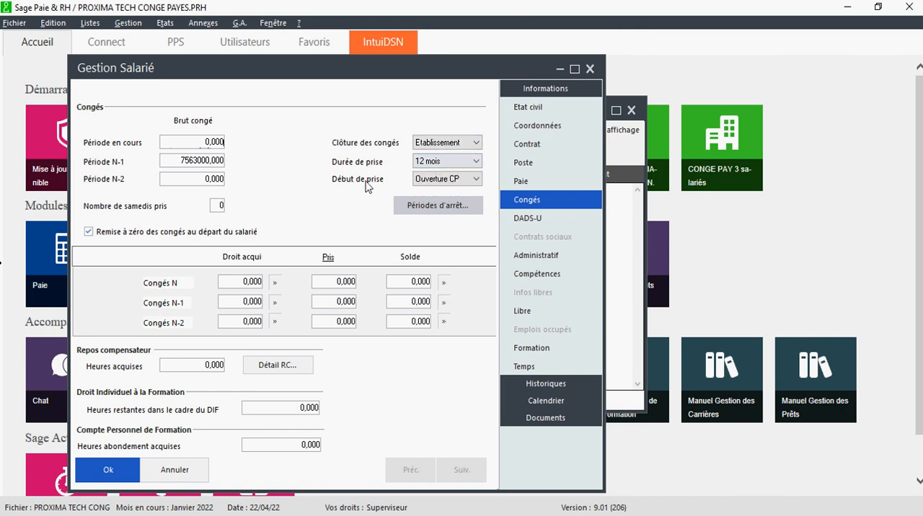
left_click(451, 182)
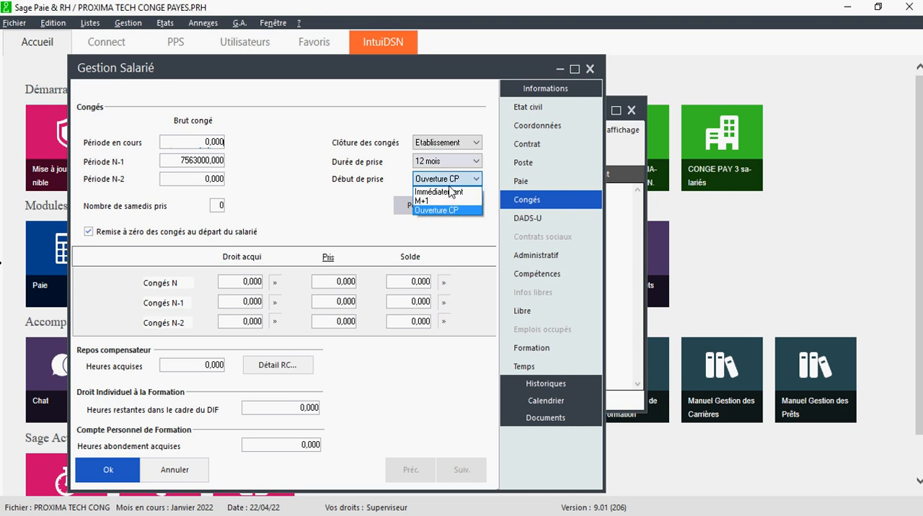
left_click(448, 184)
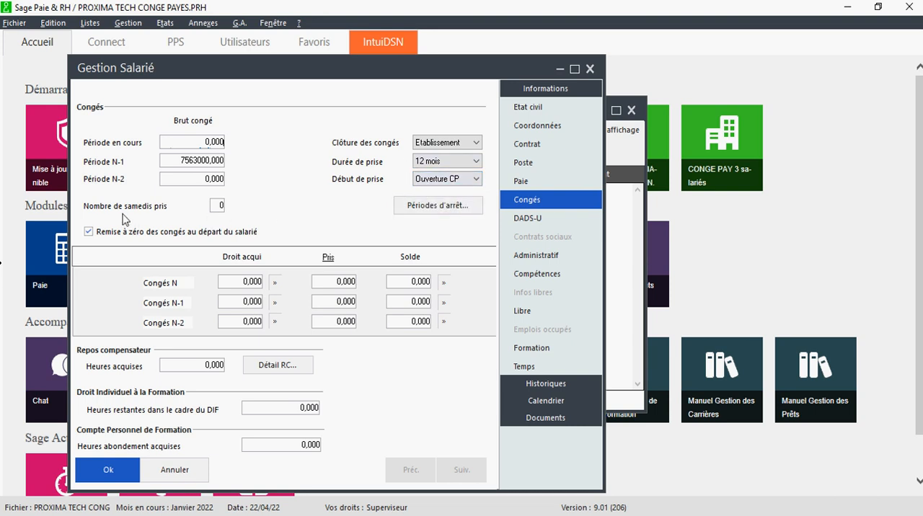
left_click(425, 206)
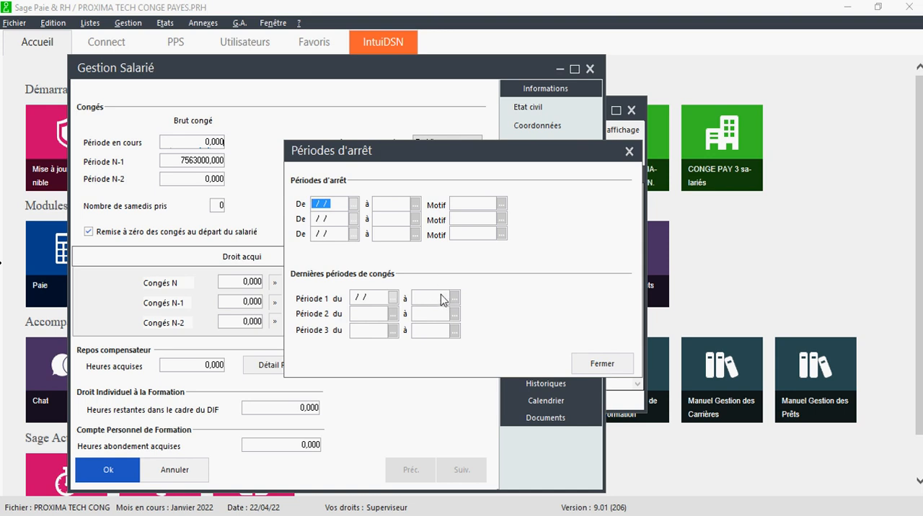
left_click(629, 152)
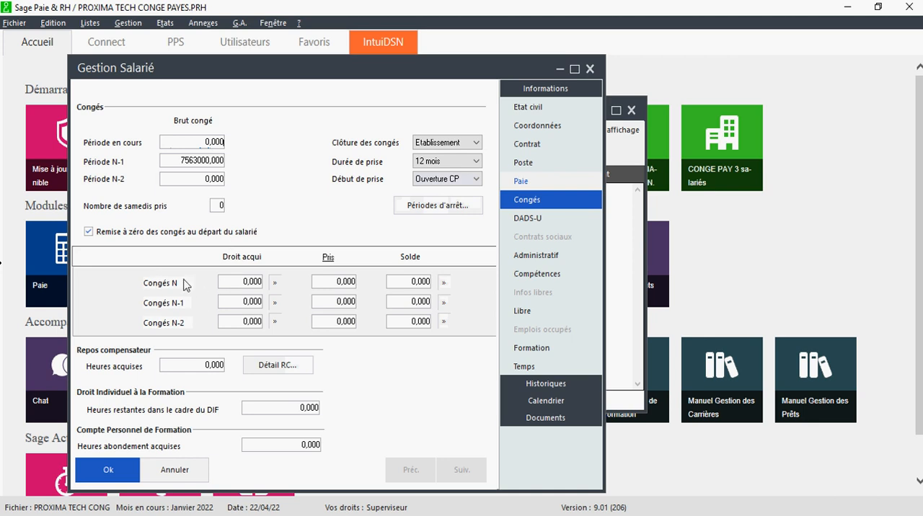
- Set the acquired entitlement for Congés N-1 to 50 and carry it over to the balance
left_click(241, 282)
left_click(260, 302)
left_click(249, 324)
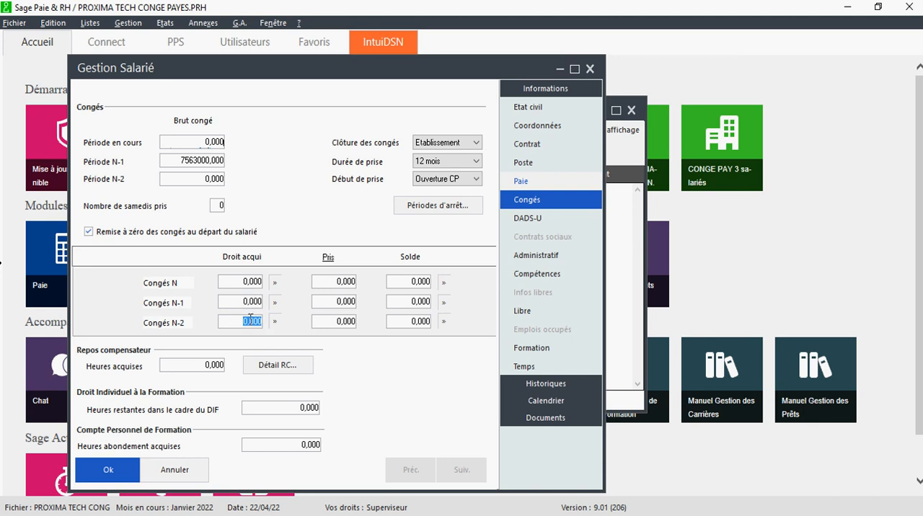
left_click(240, 301)
type("50")
left_click(275, 302)
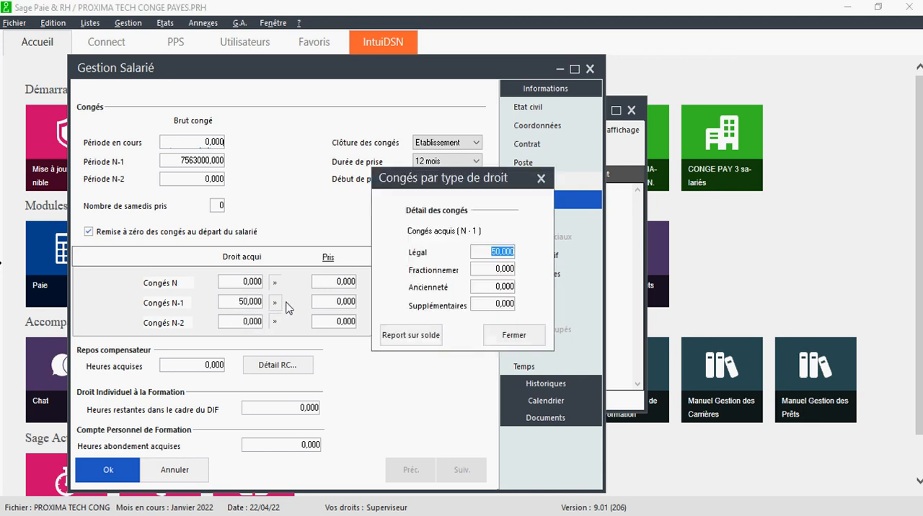
left_click(408, 336)
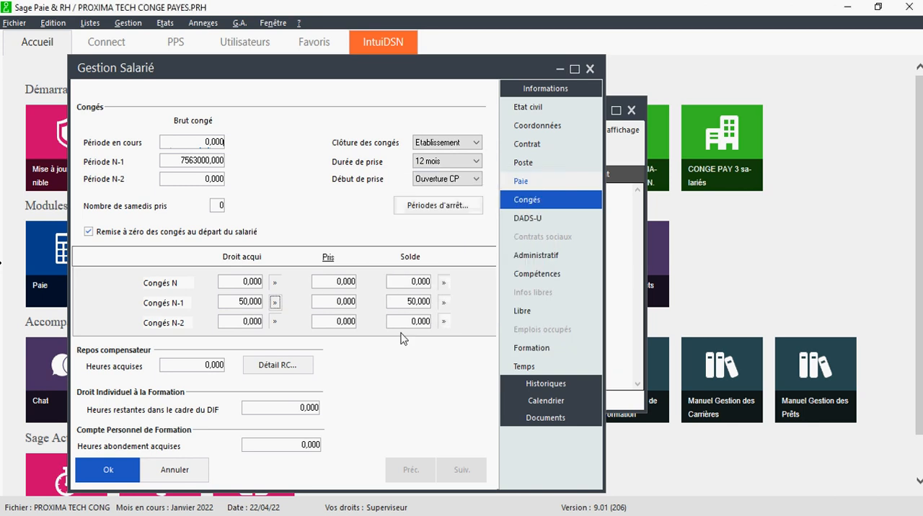
- Check the Congés N-1 taken and balance values and save the new employee record
left_click(332, 303)
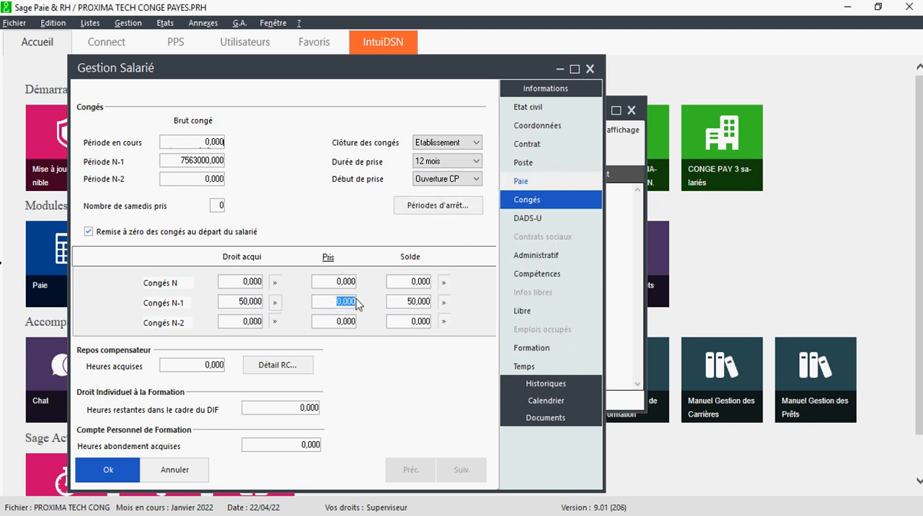
left_click(410, 302)
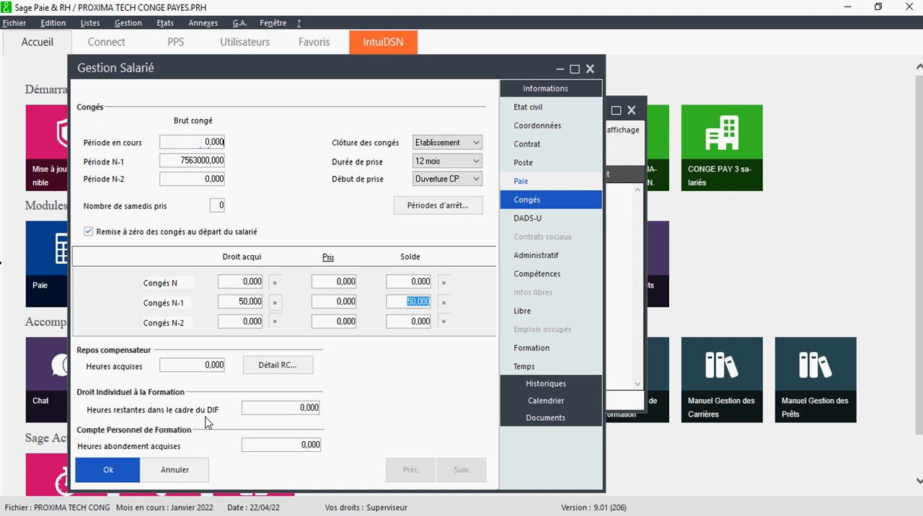
left_click(133, 473)
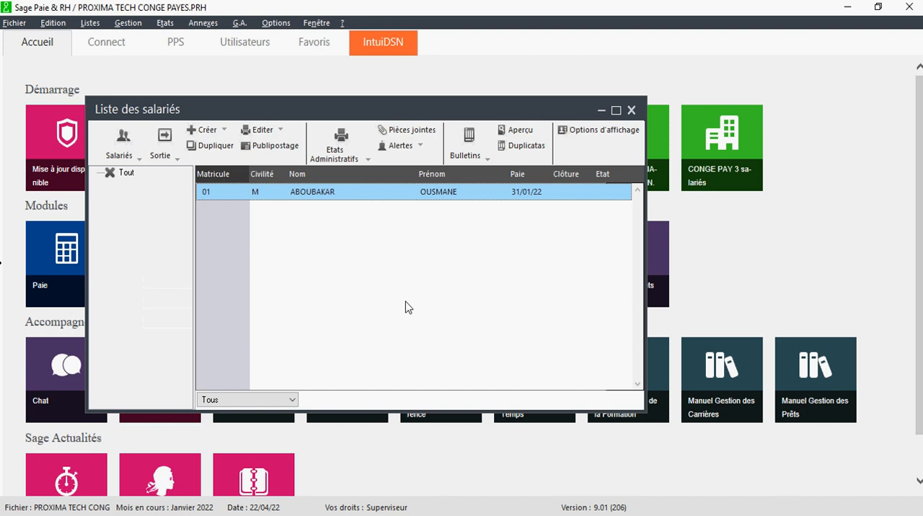
- Reopen the employee's leave section and record last leave period 1 from 01/01/21 to 15/03/22
double_click(324, 193)
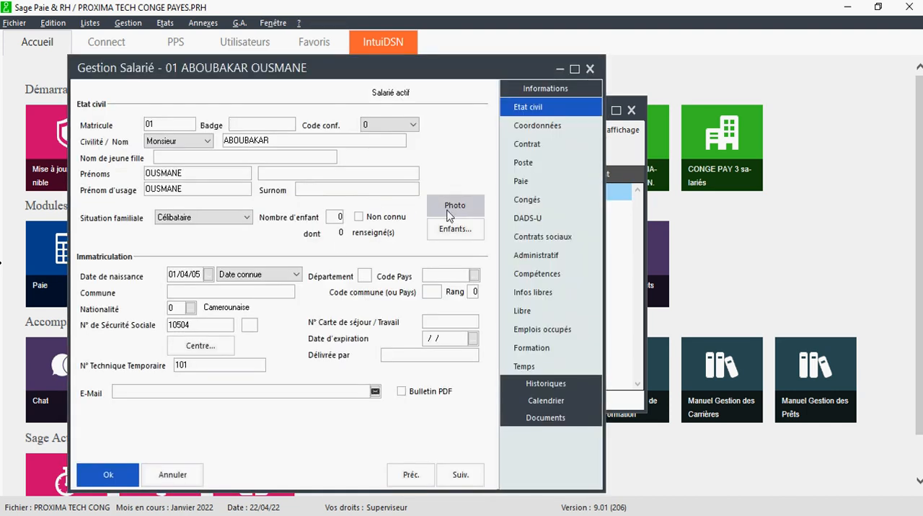
left_click(537, 202)
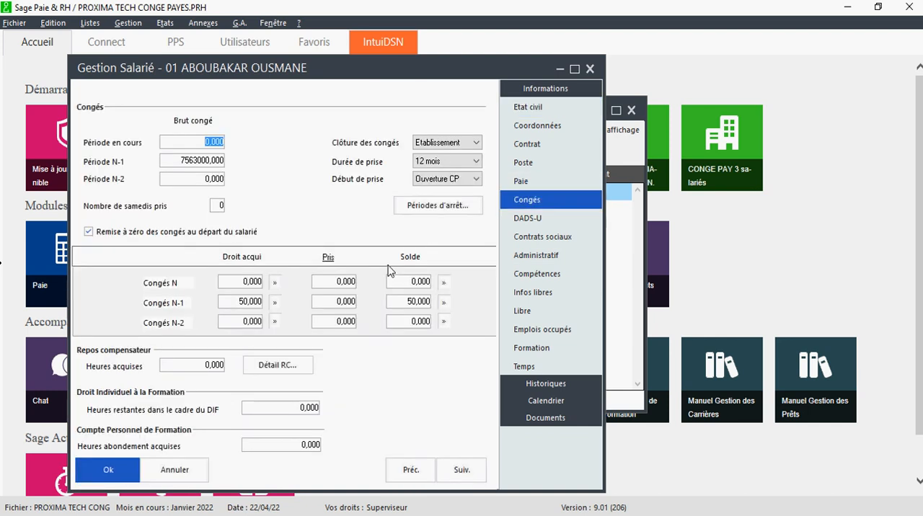
left_click(445, 211)
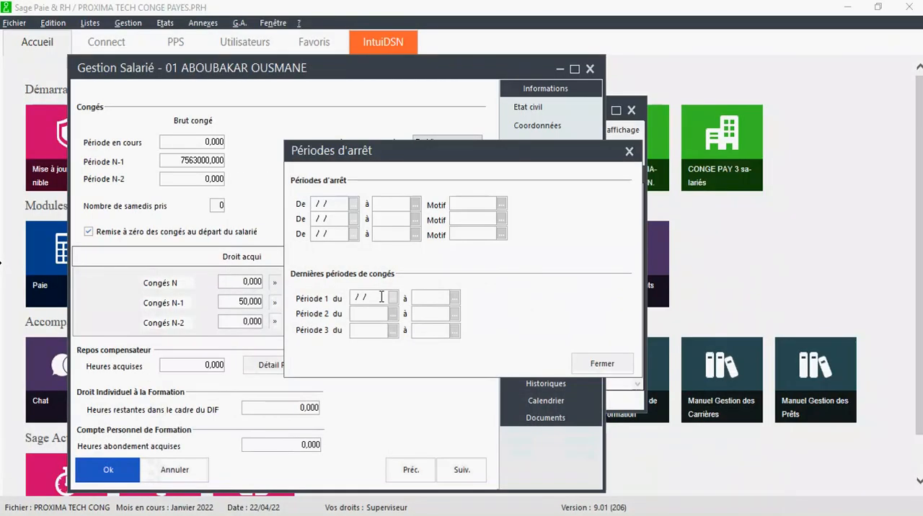
left_click(357, 299)
type("01/01/")
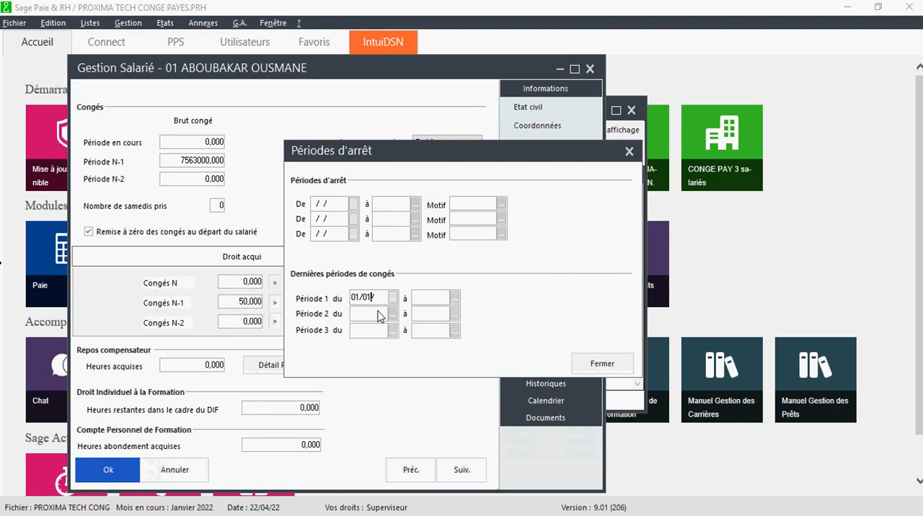
type("21")
key("Tab")
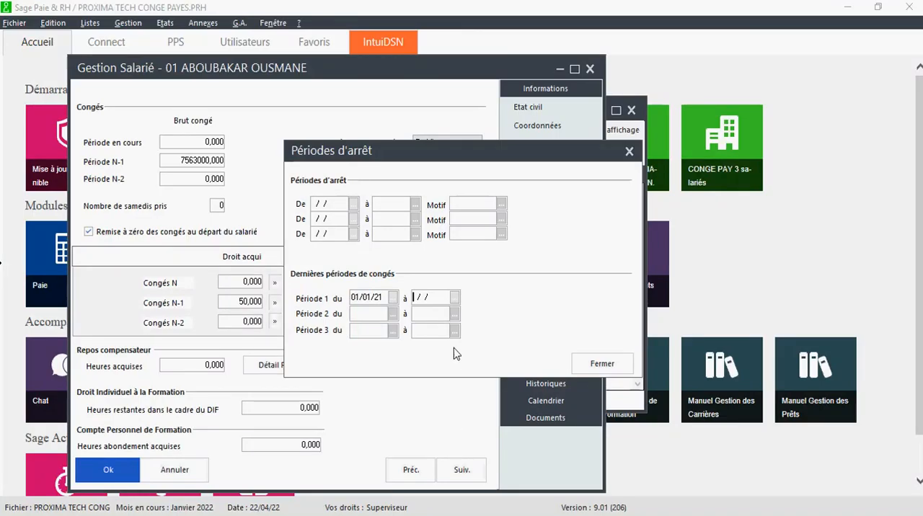
type("1503")
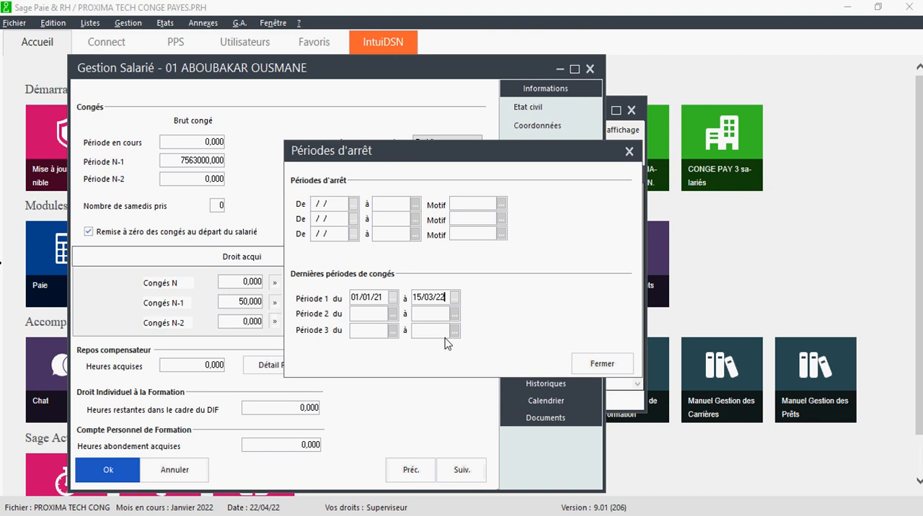
key("Tab")
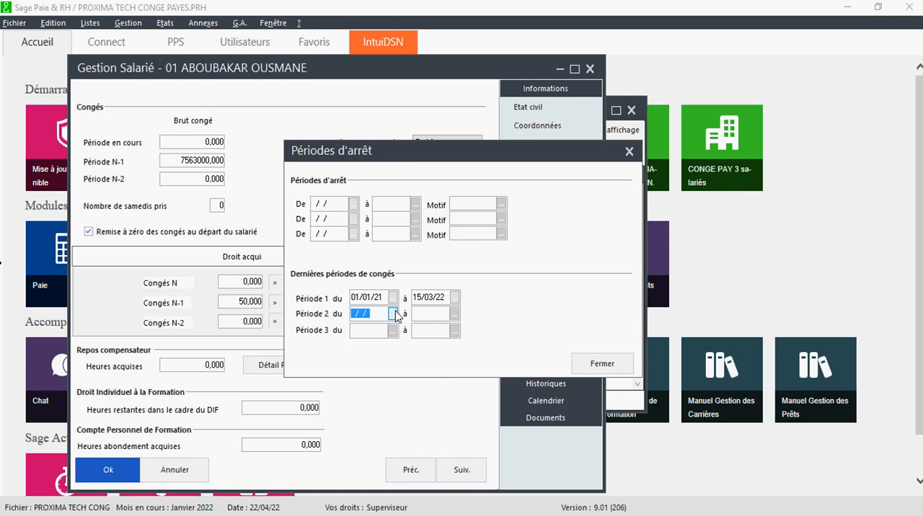
left_click(591, 367)
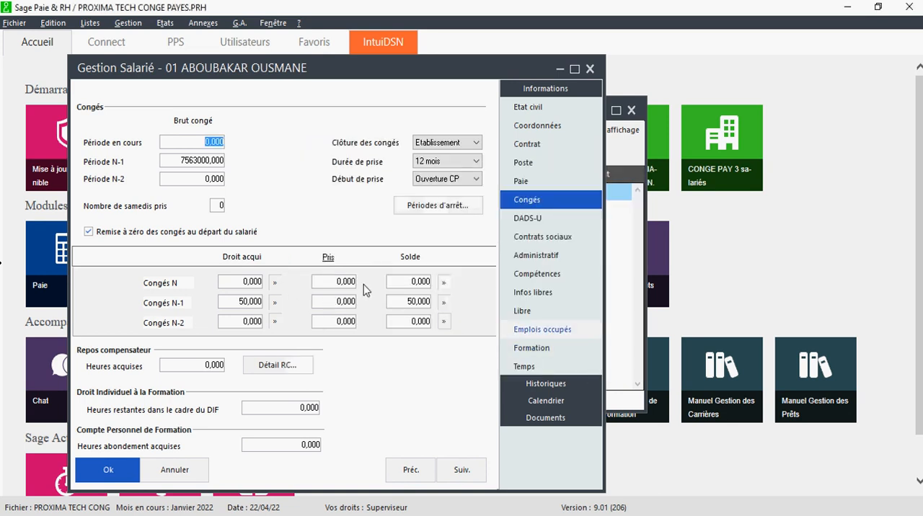
- Verify the recorded last leave period and save the employee record
left_click(425, 205)
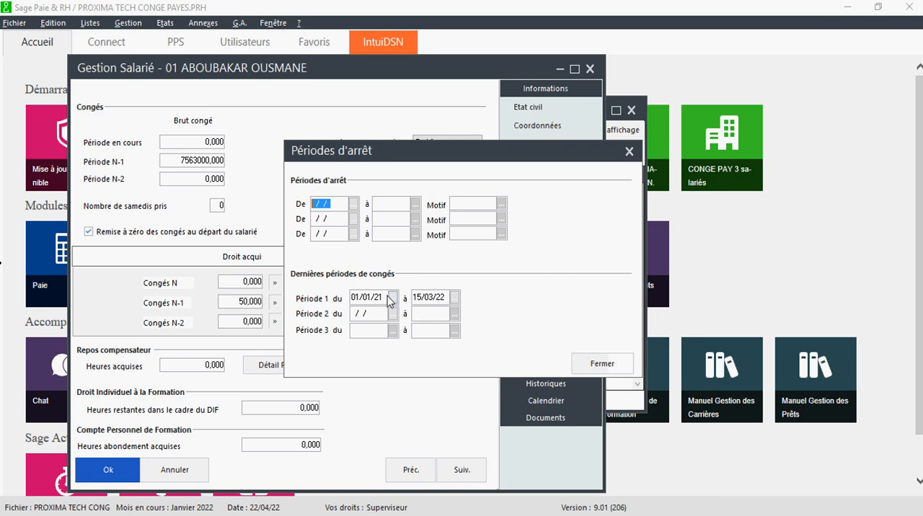
left_click(629, 153)
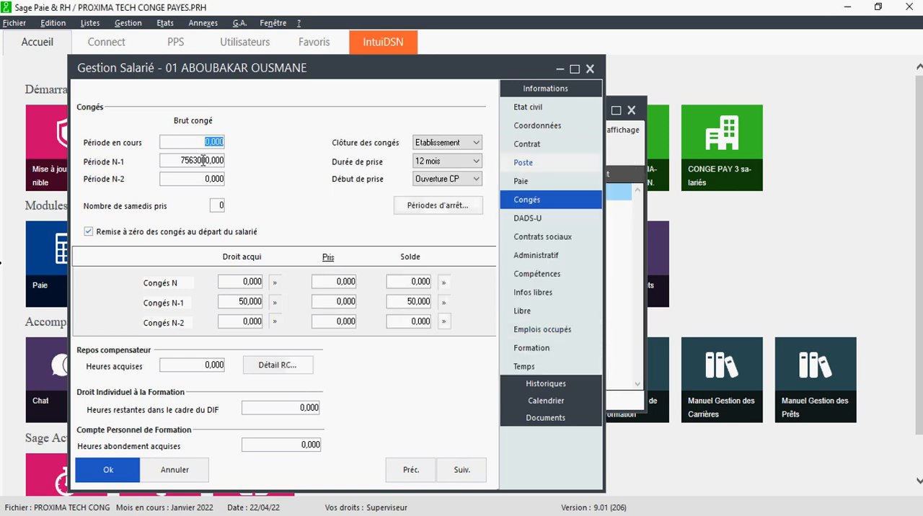
left_click(108, 470)
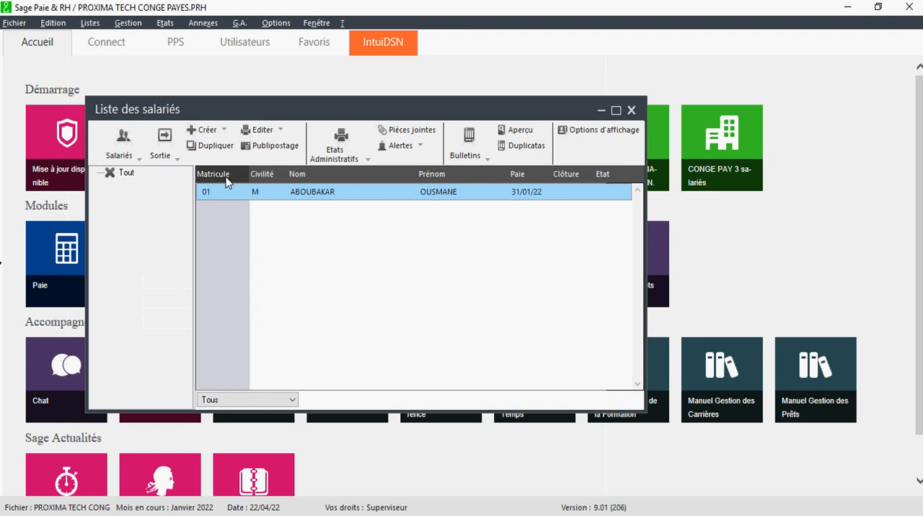
- Create a new employee record with the next matricule, the title Madame, and the employee's last and first names
left_click(218, 147)
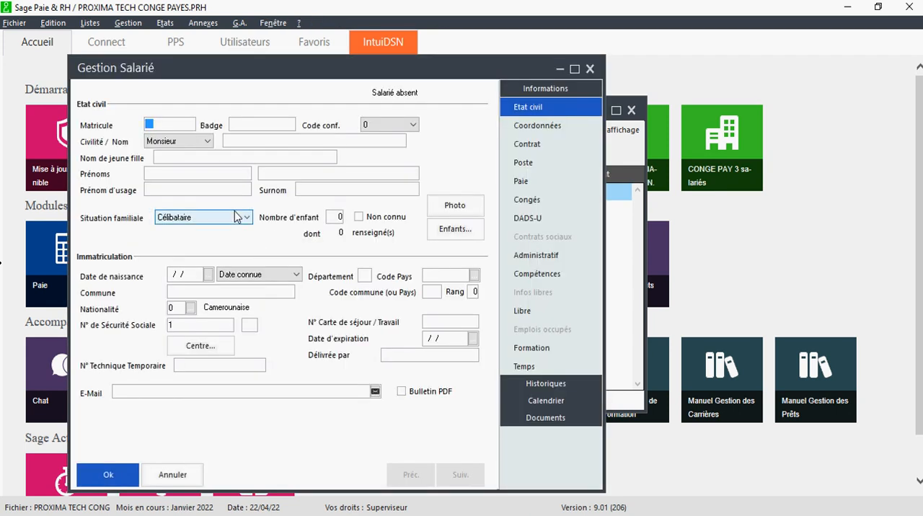
type("02")
left_click(207, 141)
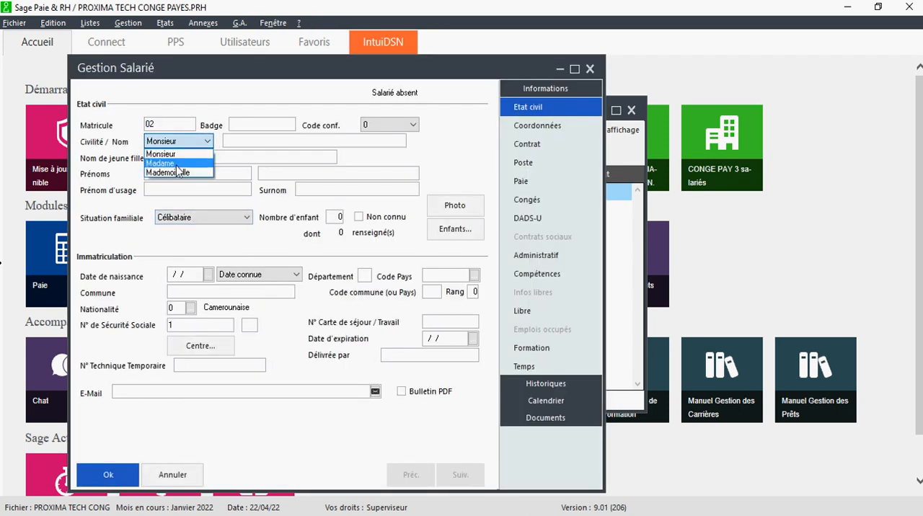
left_click(176, 165)
left_click(249, 141)
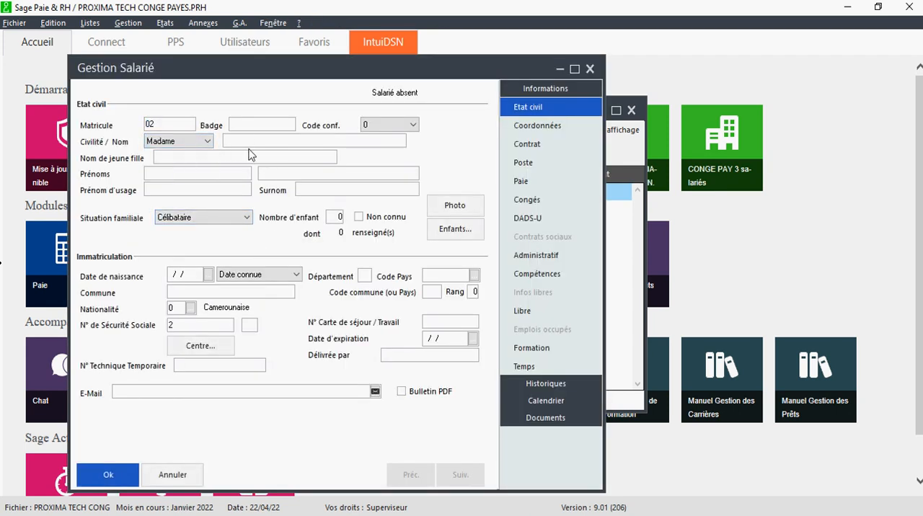
type("AMINATOU")
left_click(204, 173)
type("BINTA")
key("Tab")
- Set the marital status to Célibataire and look up employee B's number of children under 6 in the Excel sheet
left_click(179, 218)
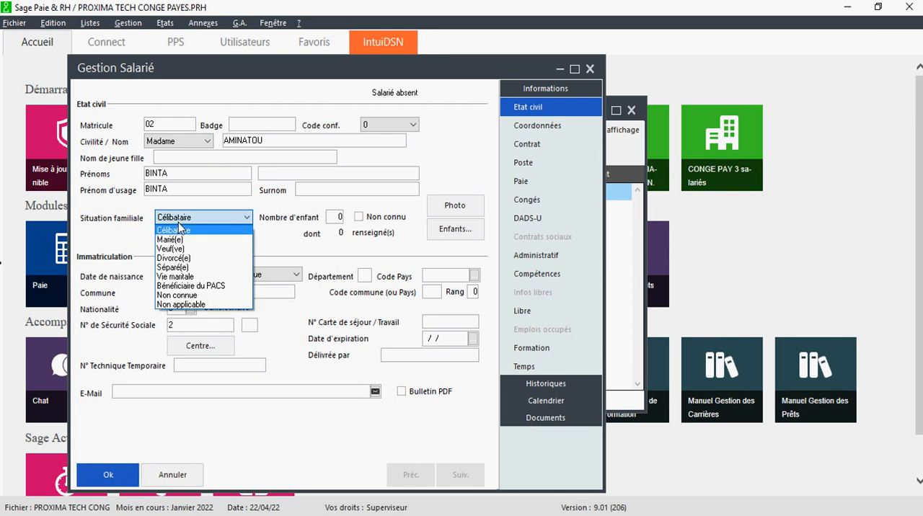
left_click(178, 228)
left_click(334, 217)
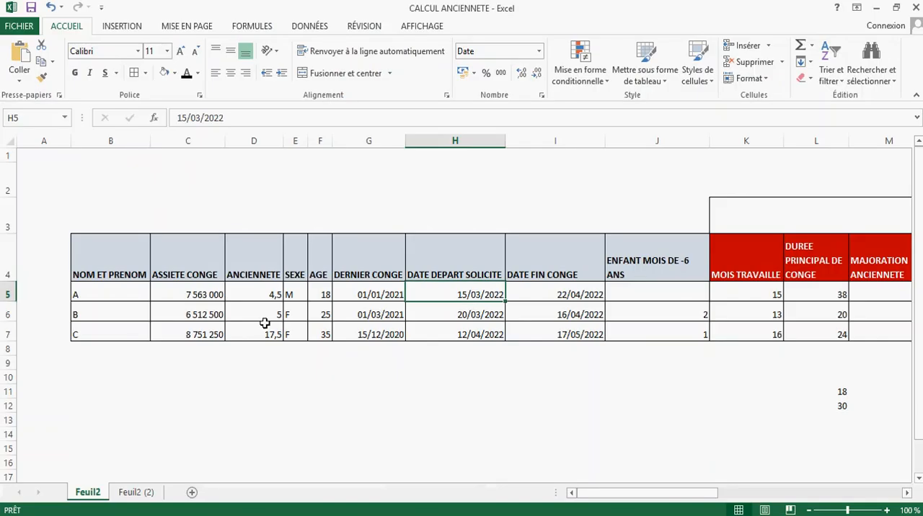
left_click(264, 319)
left_click(688, 320)
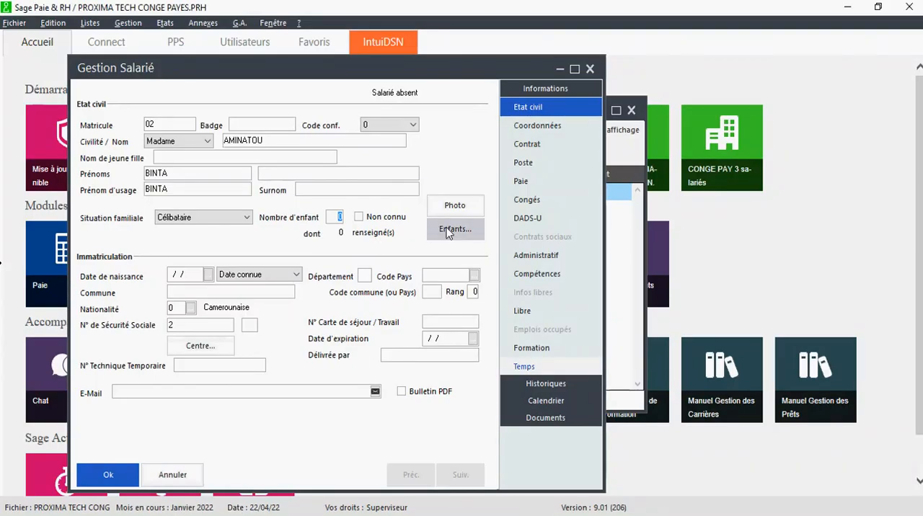
- Open the employee's list of children and add a first child record with the child's first name
left_click(449, 231)
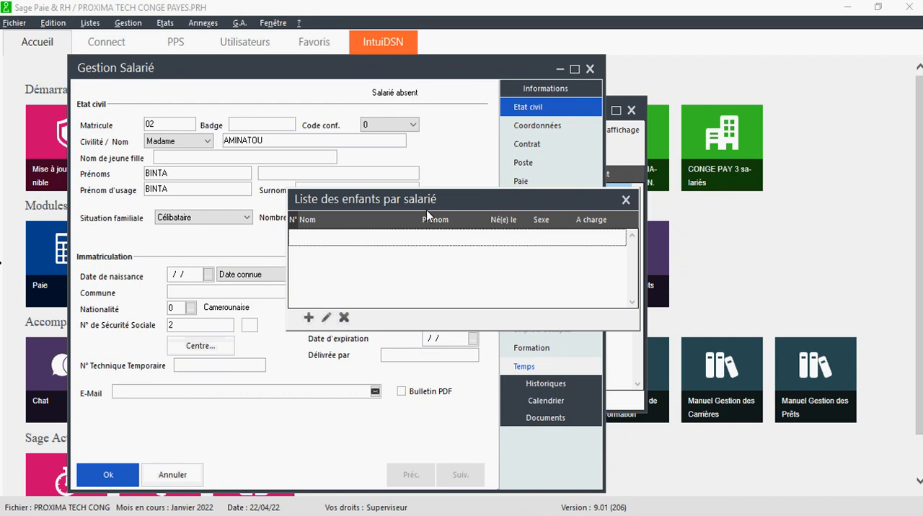
left_click_drag(426, 210, 329, 210)
left_click(212, 318)
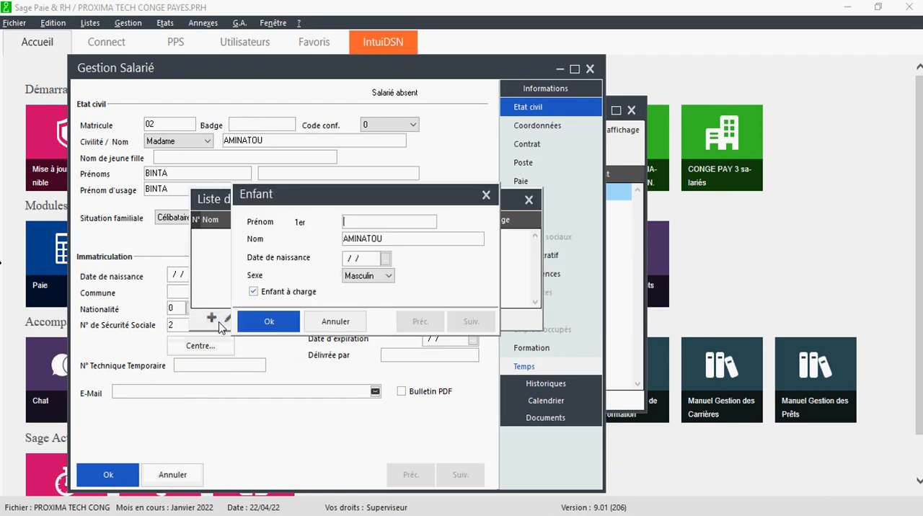
type("ABDOU")
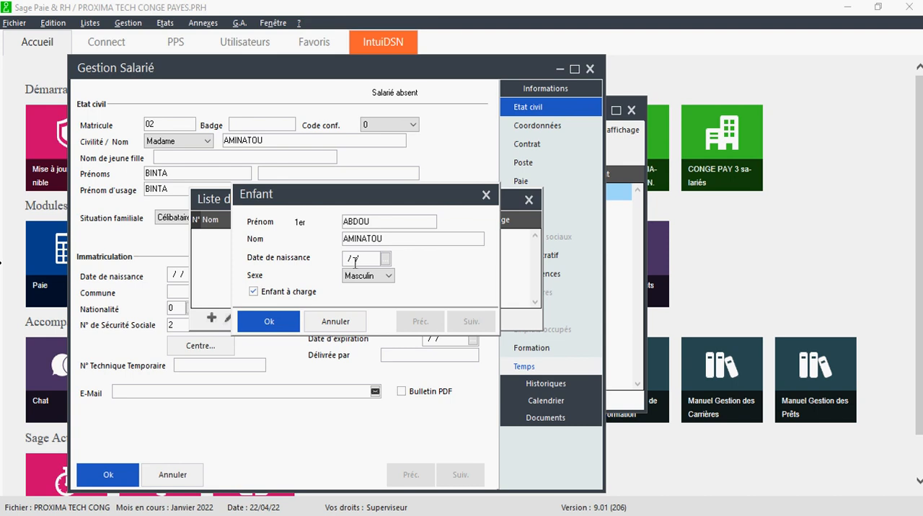
- Enter the first child's date of birth with the sex Masculin, and save the child record
left_click(381, 259)
left_click(385, 259)
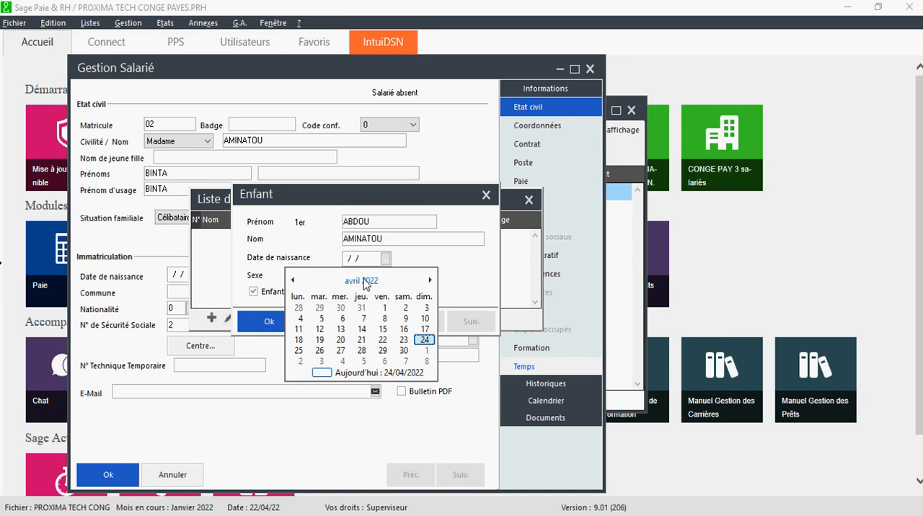
left_click(366, 281)
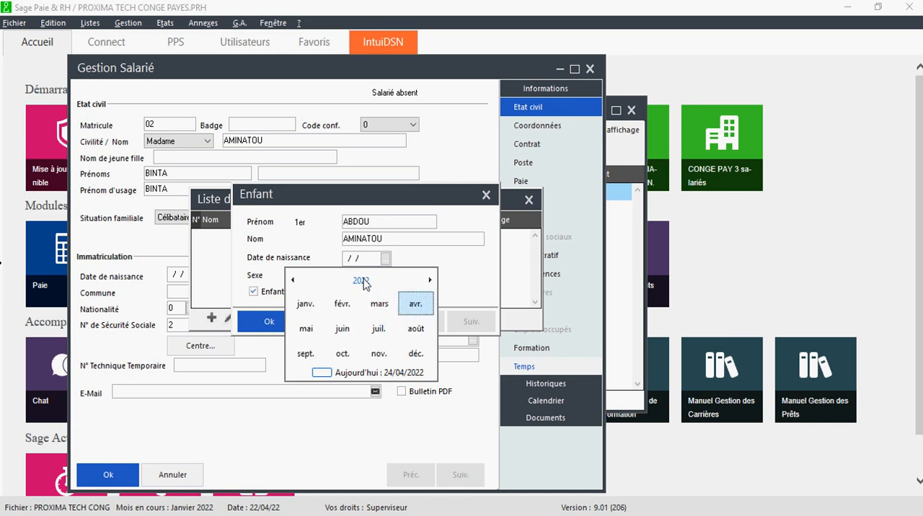
left_click(366, 282)
left_click(348, 307)
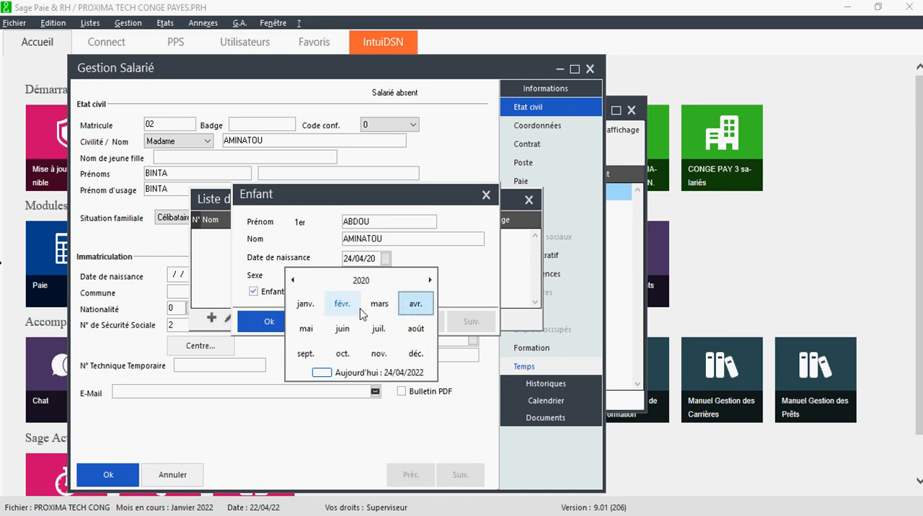
left_click(343, 307)
left_click(342, 318)
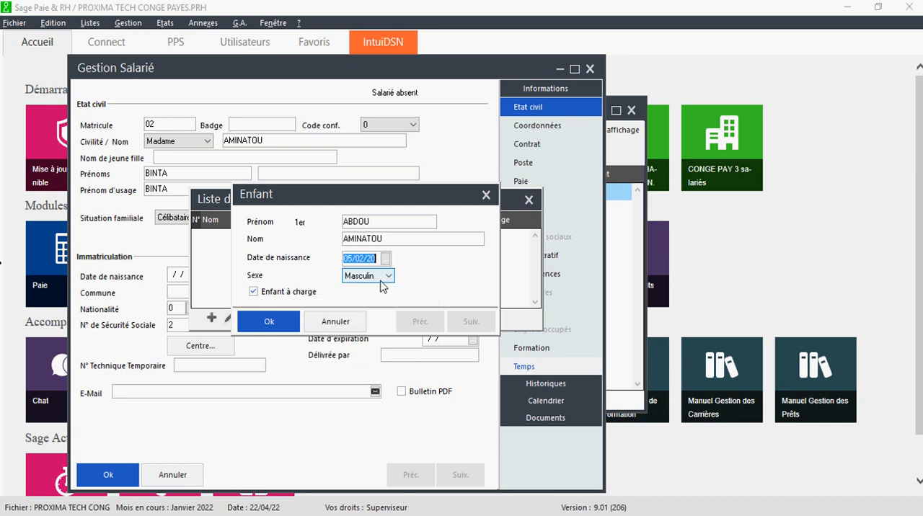
left_click(380, 280)
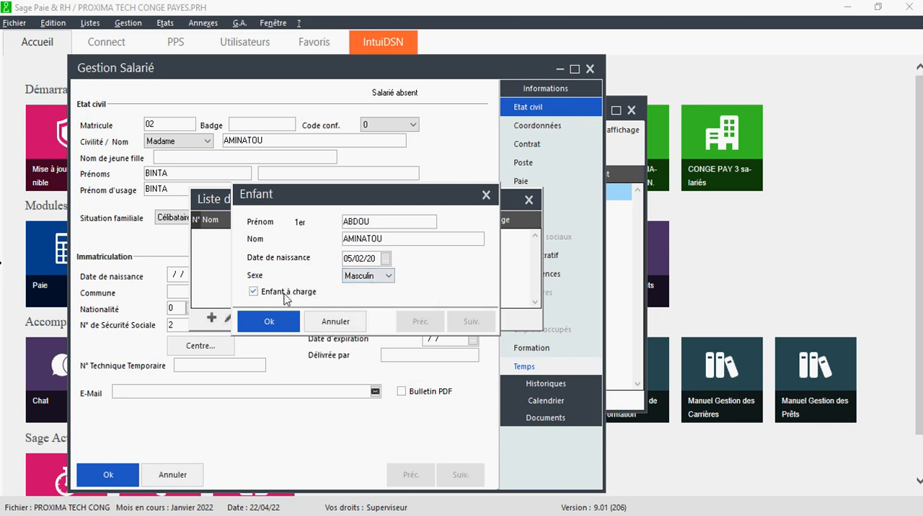
left_click(268, 321)
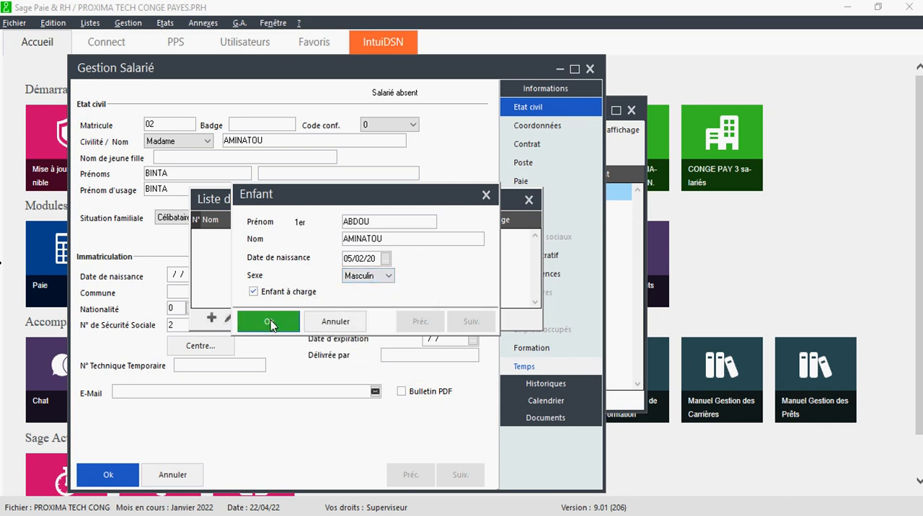
- Add a second dependent child with the first name and date of birth, and save the child record
left_click(212, 318)
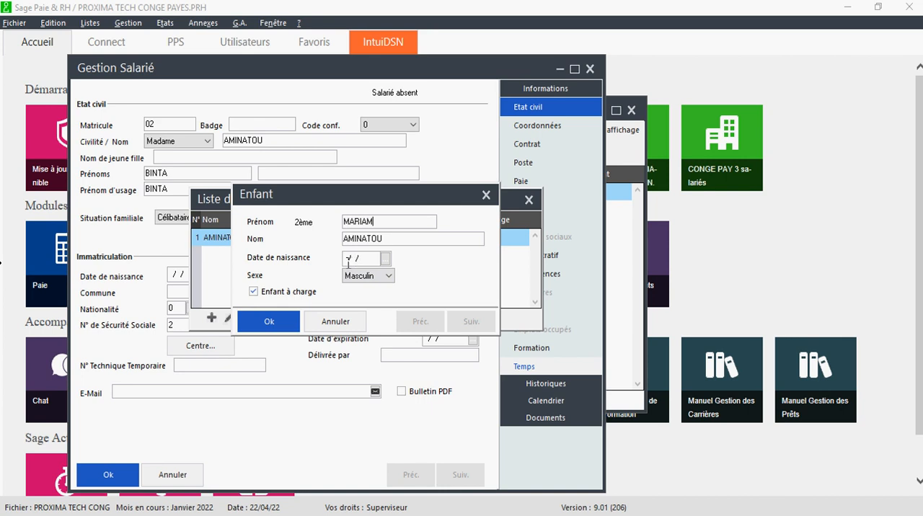
left_click(386, 258)
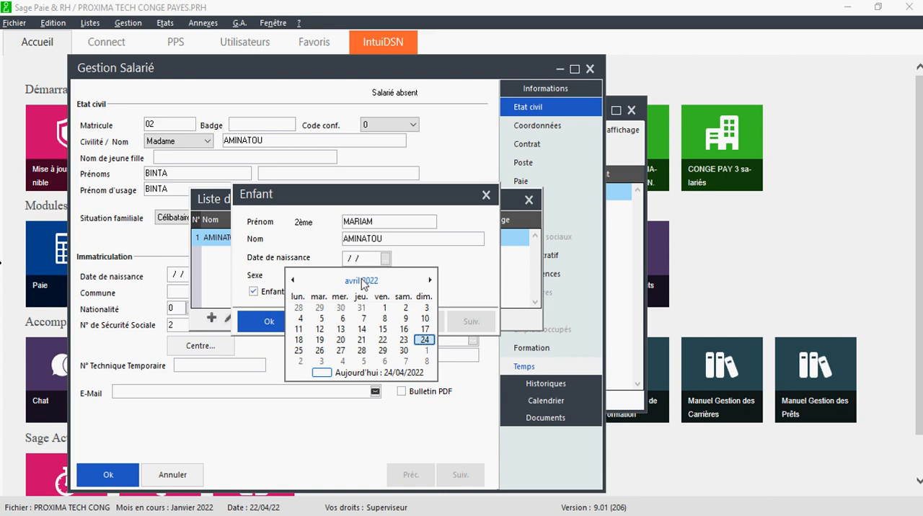
left_click(363, 280)
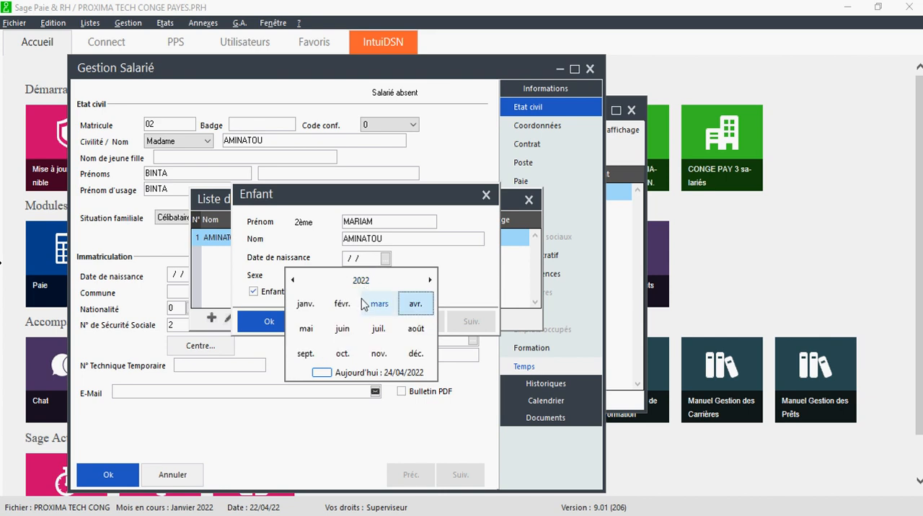
left_click(361, 280)
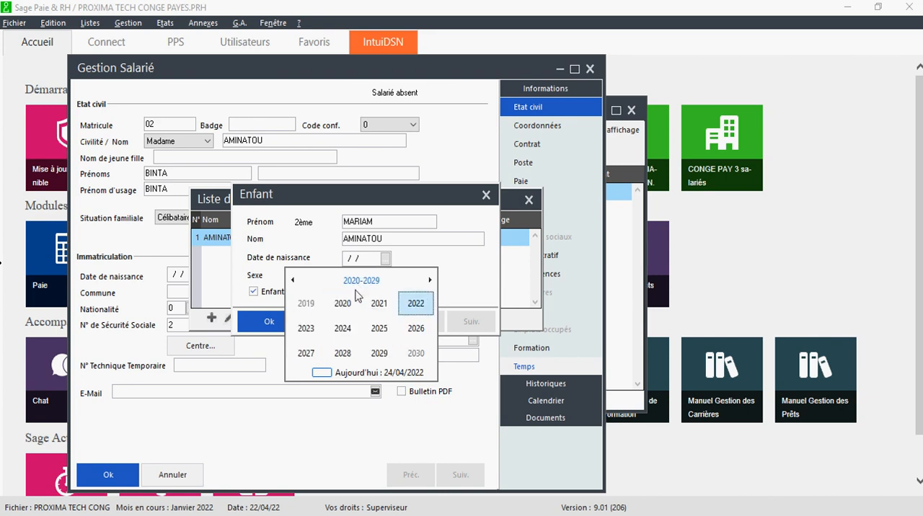
left_click(310, 309)
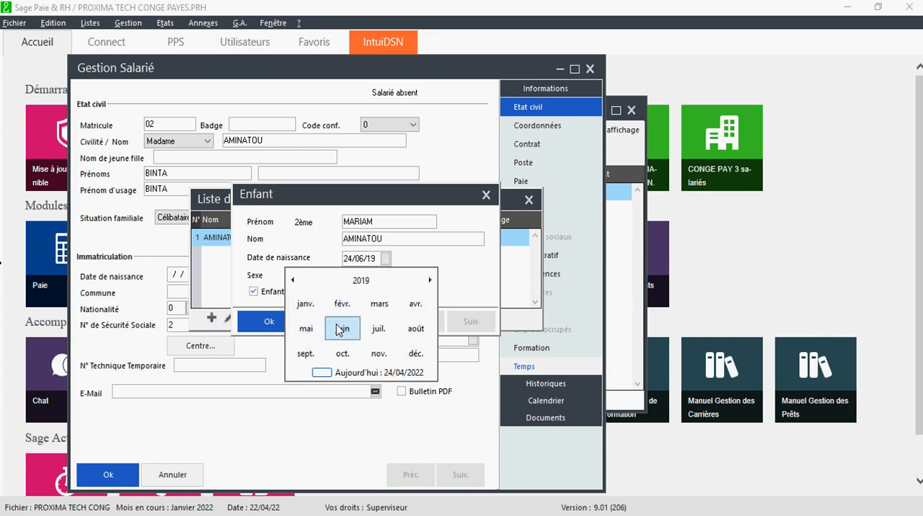
left_click(337, 327)
left_click(297, 324)
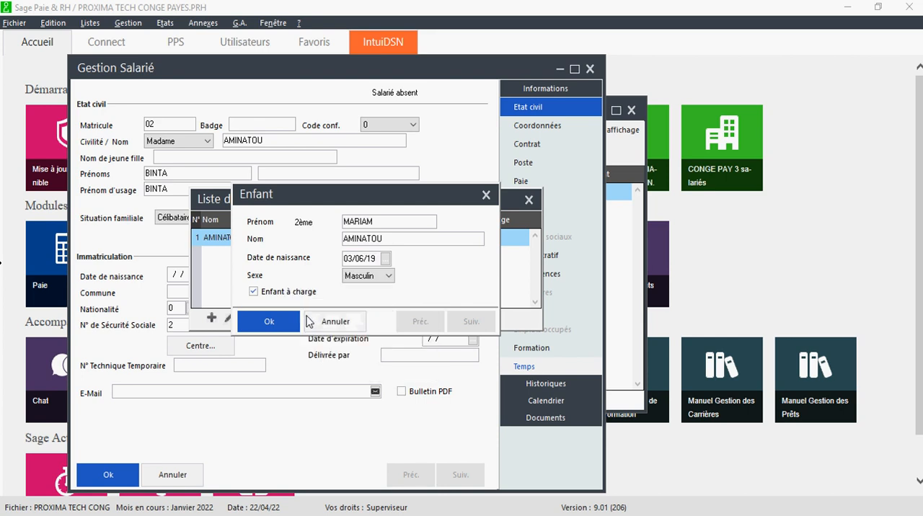
left_click(266, 320)
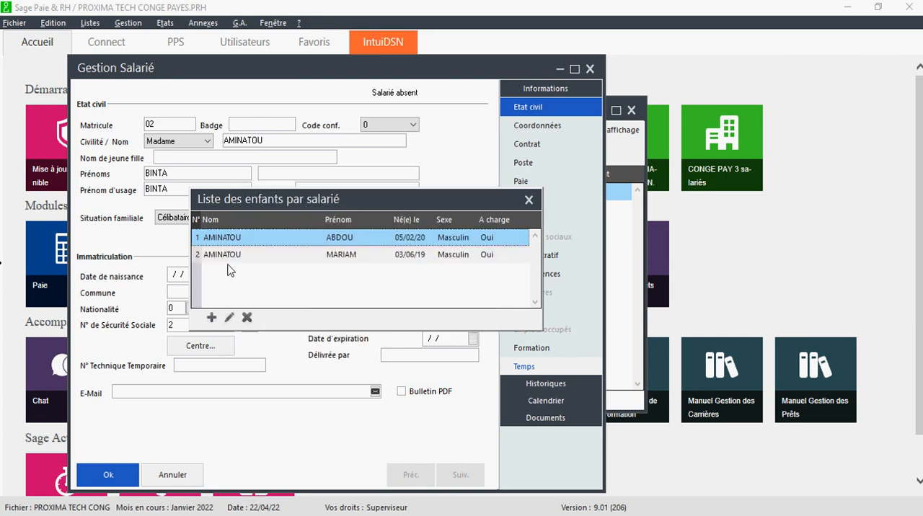
- Add a third dependent child with the first name and date of birth, and close the list of children
left_click(212, 317)
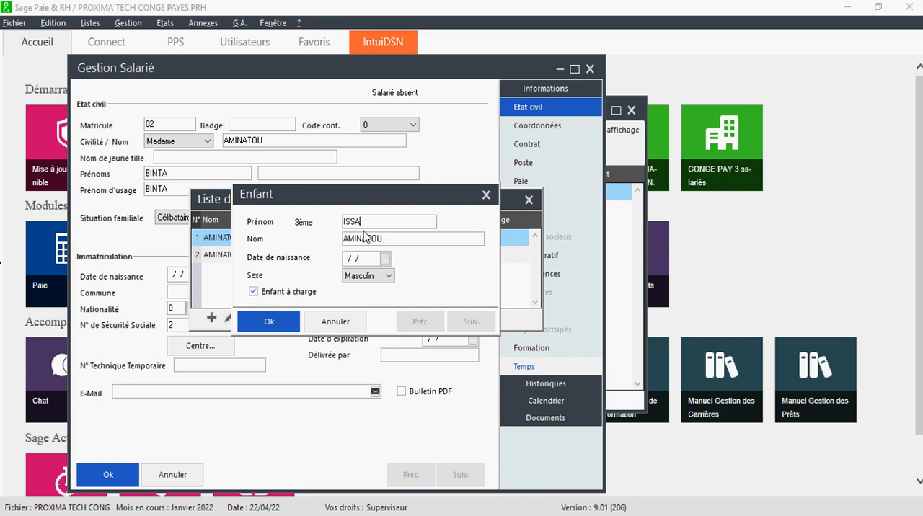
left_click(384, 263)
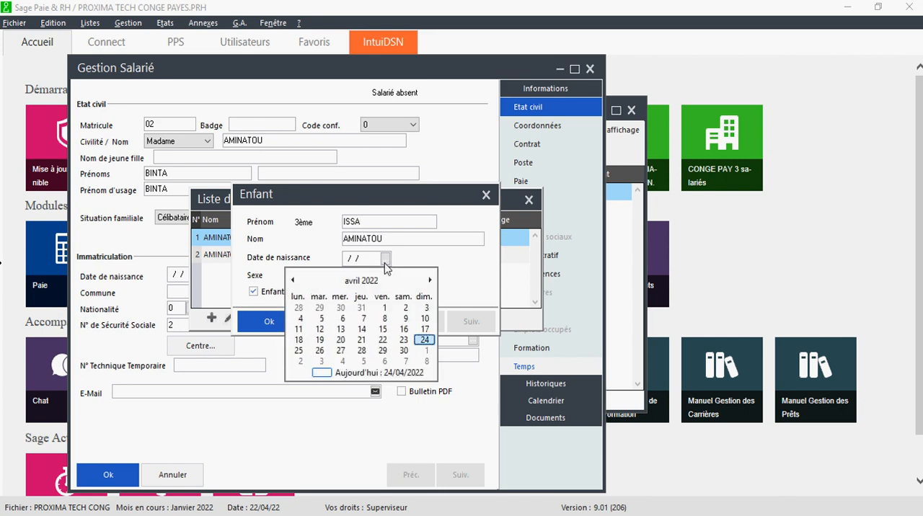
left_click(363, 282)
left_click(362, 281)
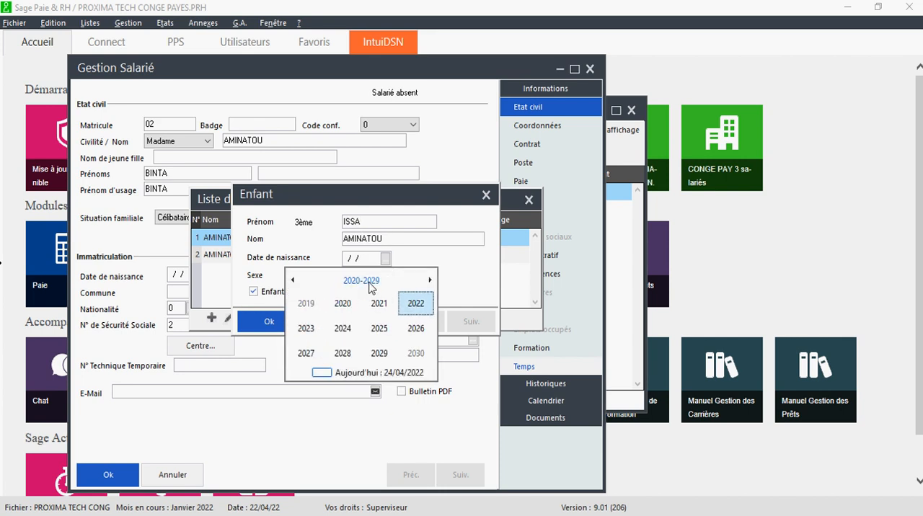
left_click(362, 281)
left_click(340, 304)
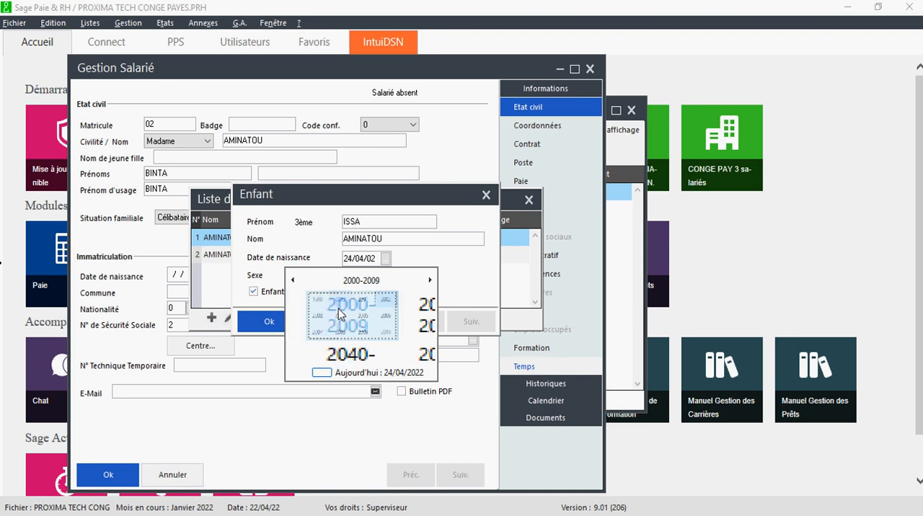
left_click(305, 328)
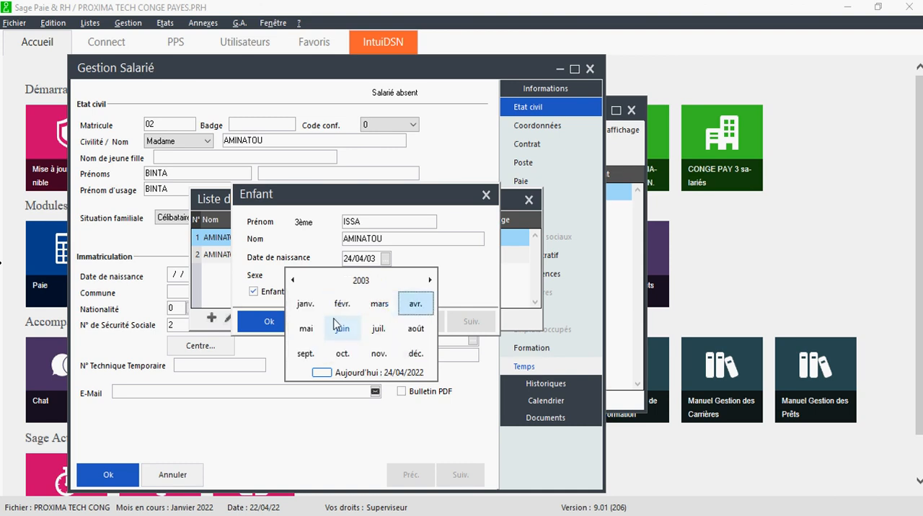
left_click(306, 305)
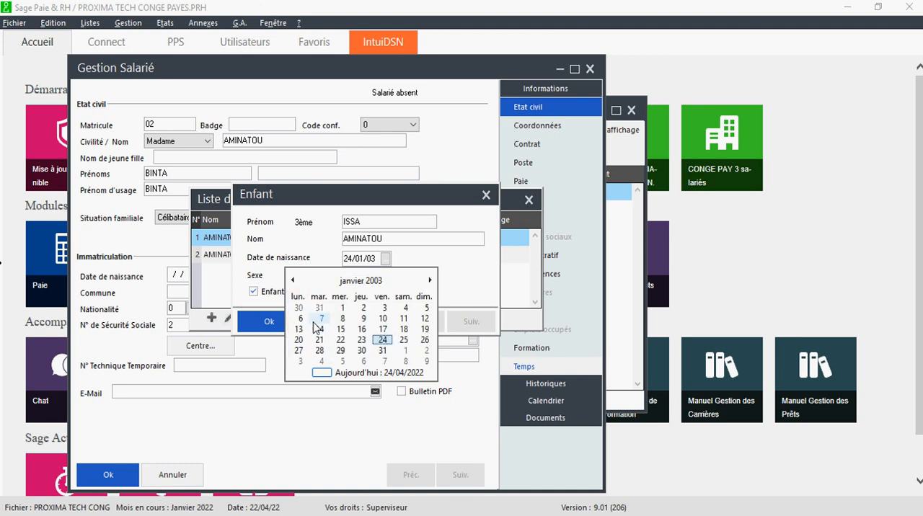
left_click(297, 321)
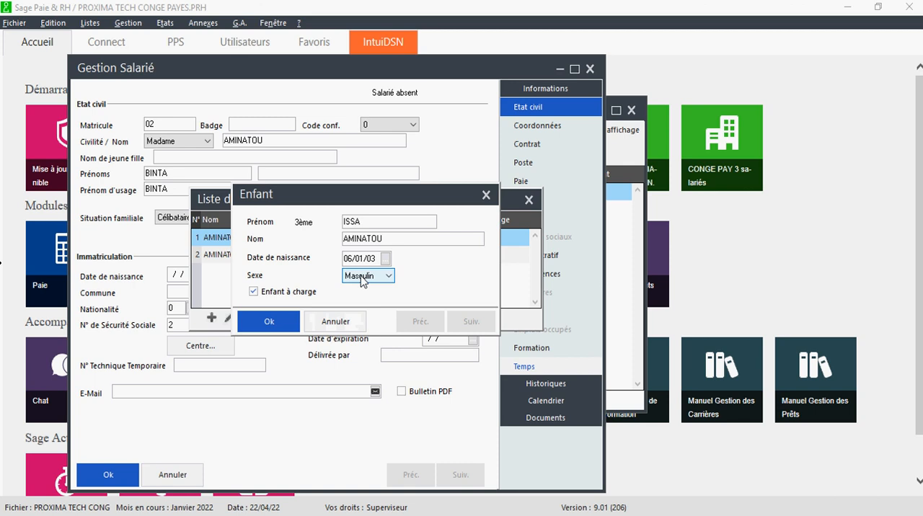
left_click(278, 324)
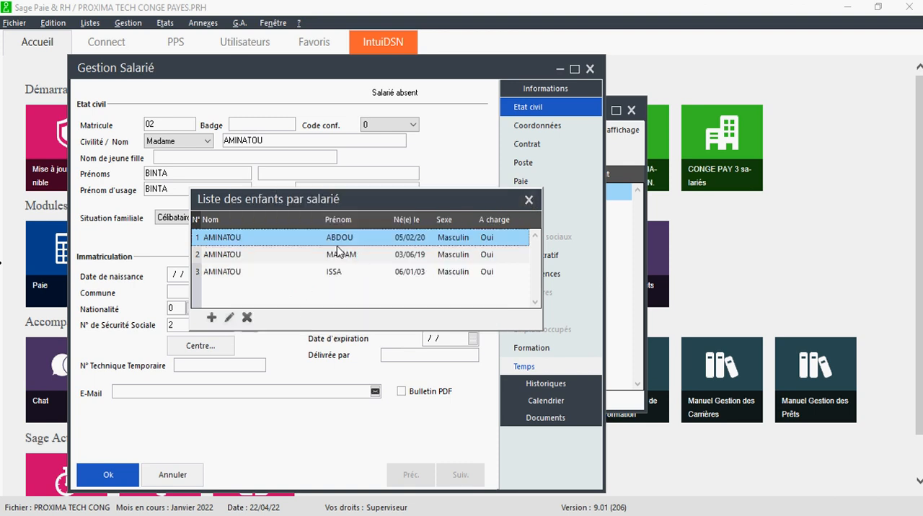
left_click(528, 200)
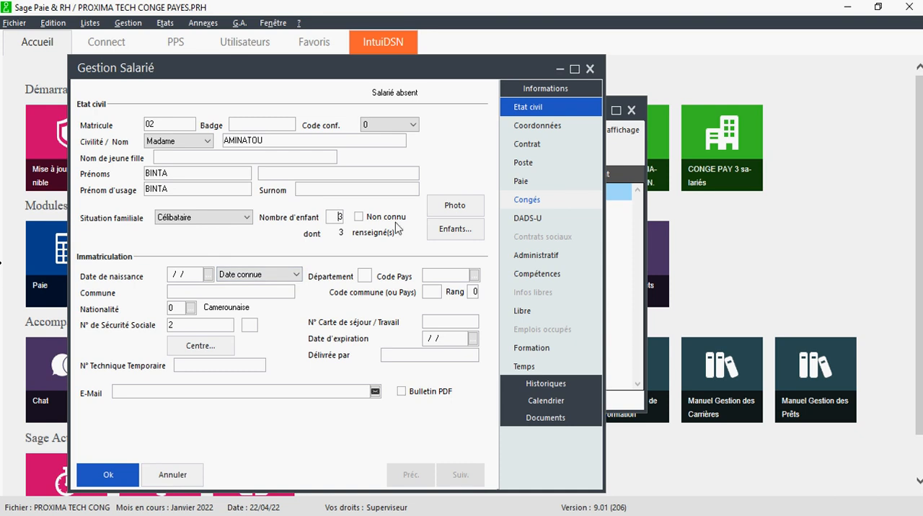
- Go to the employee's contract section and look up employee B's seniority in the CALCUL ANCIENNETE Excel sheet
left_click(534, 129)
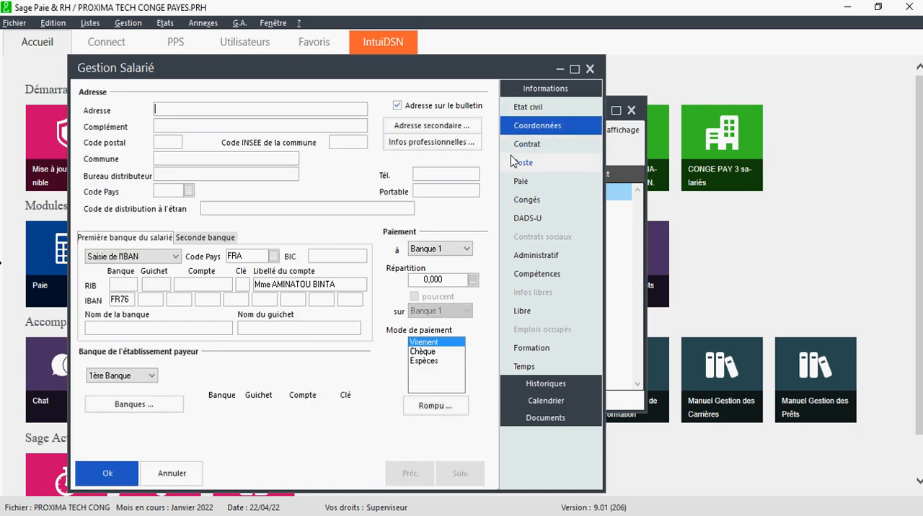
left_click(526, 145)
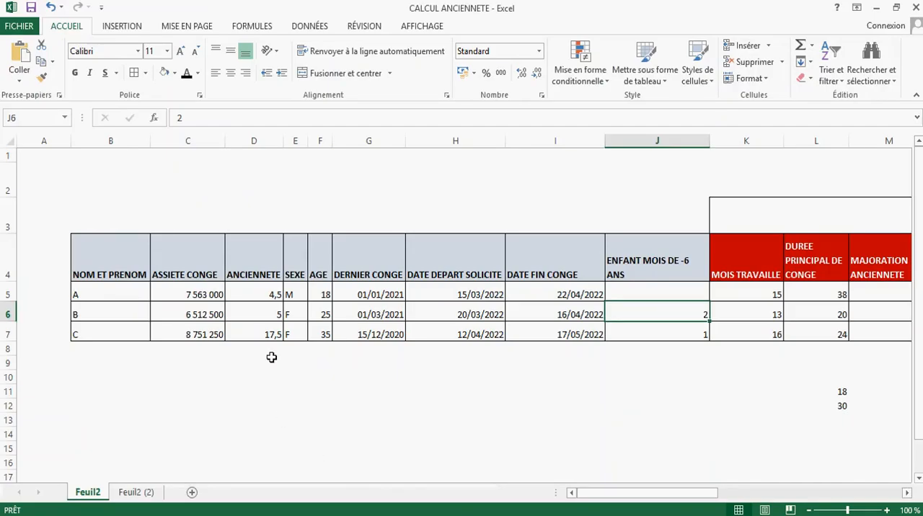
left_click(270, 308)
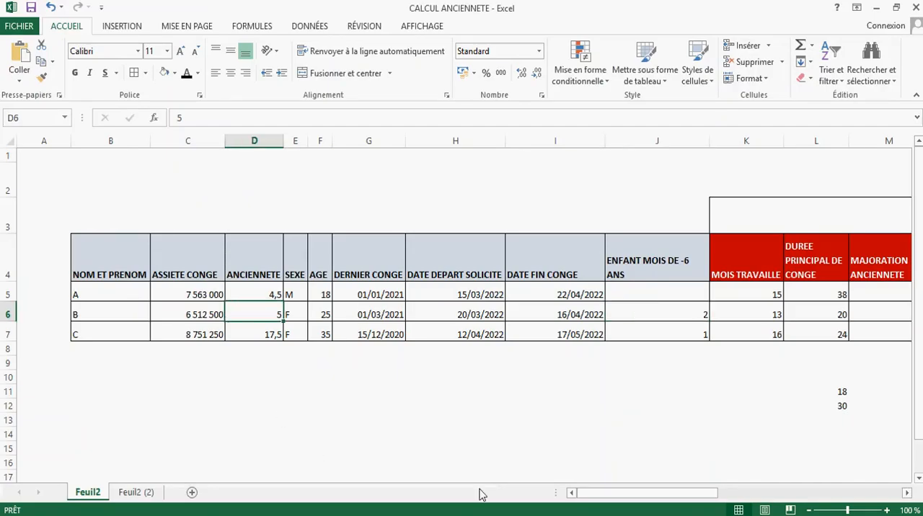
- Switch to Sage Paie & RH, set the start date in the contract details to 07/02/17, and confirm the contract
mouse_move(514, 514)
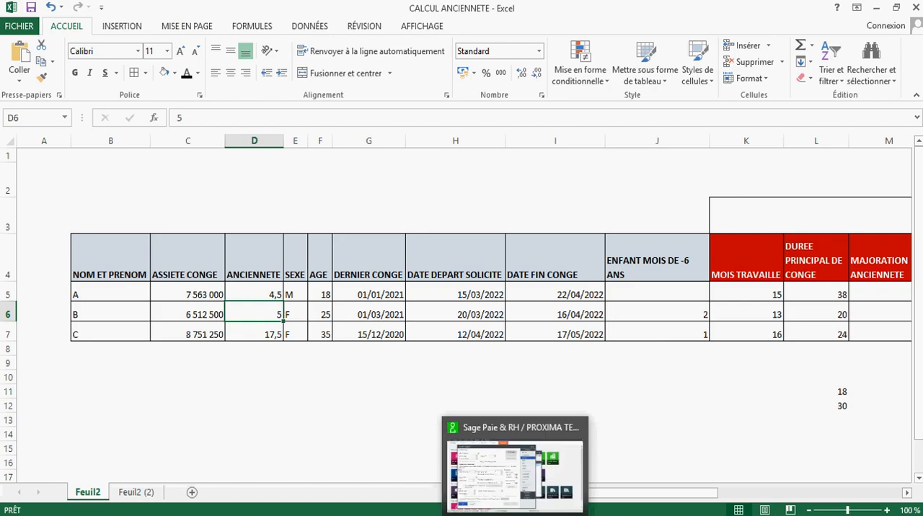
left_click(453, 425)
left_click(438, 105)
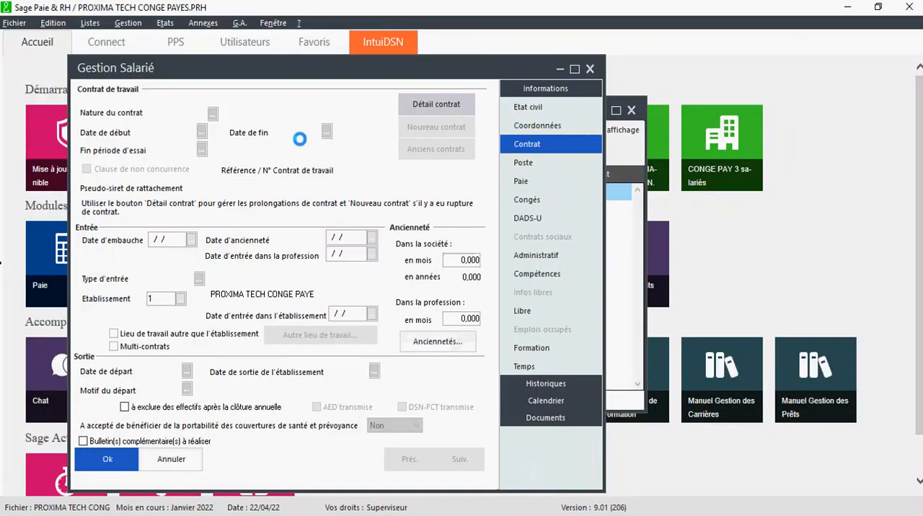
left_click(356, 71)
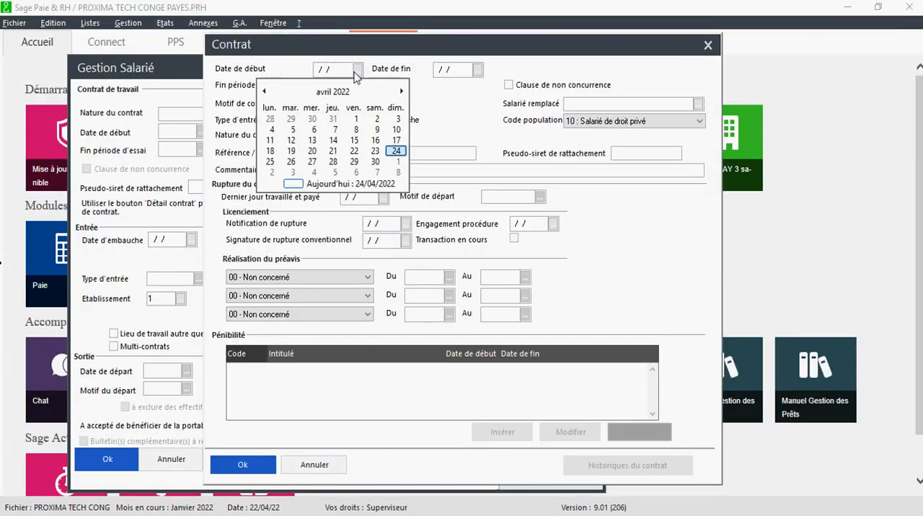
left_click(336, 92)
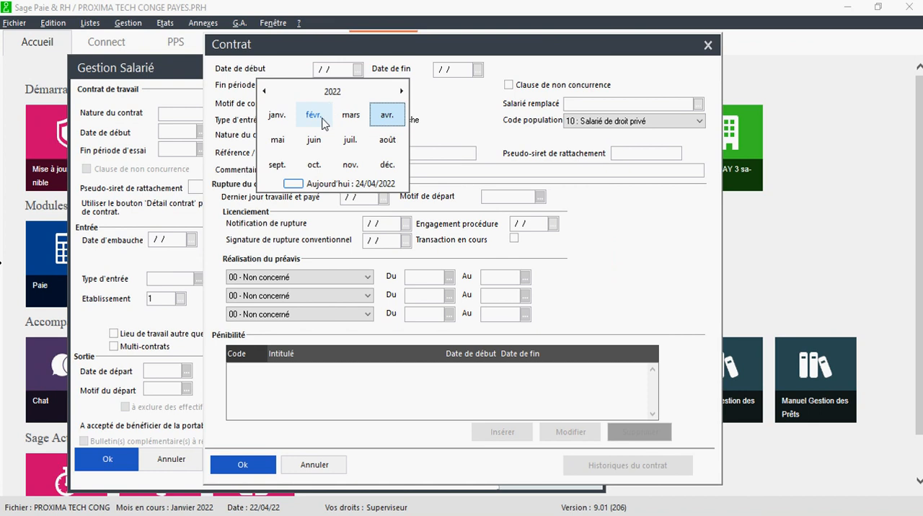
left_click(334, 91)
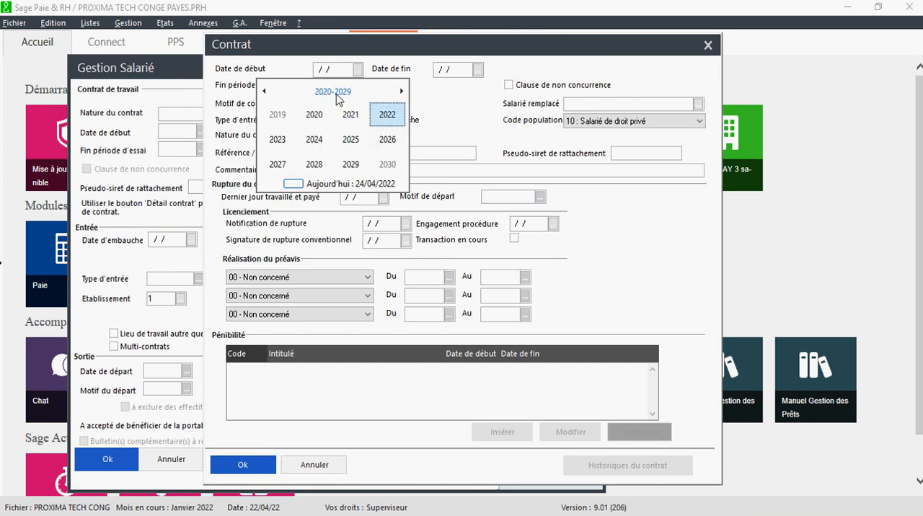
left_click(336, 93)
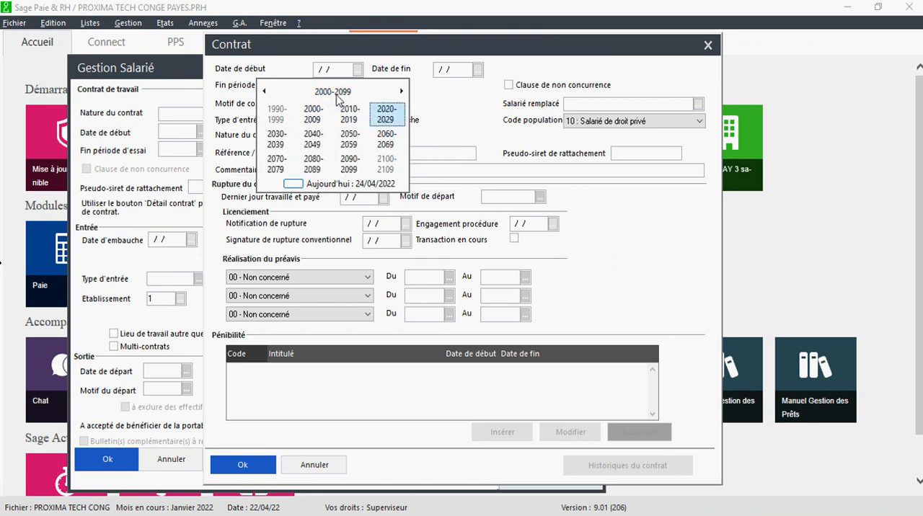
left_click(326, 116)
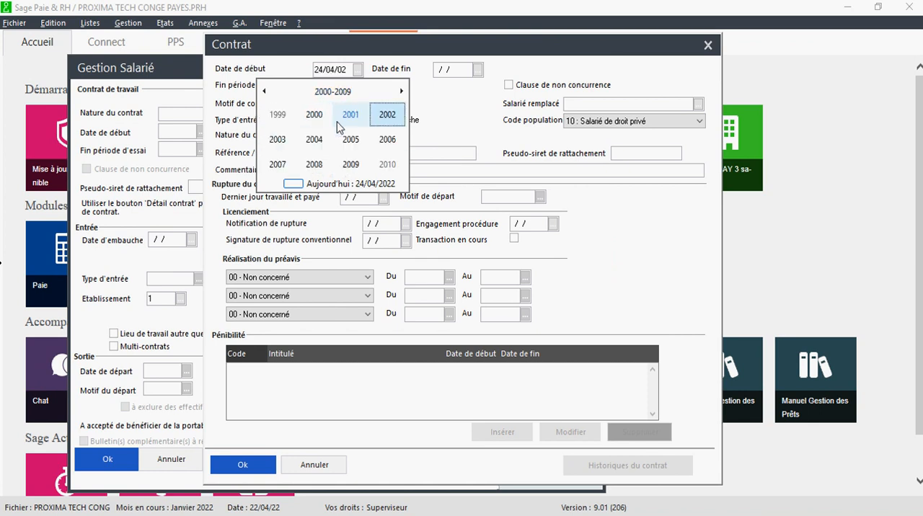
left_click(343, 92)
left_click(346, 118)
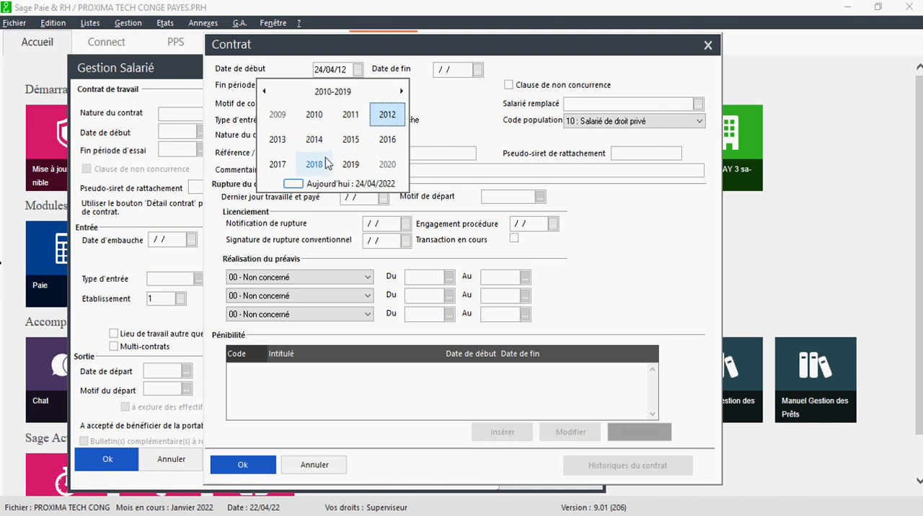
left_click(278, 166)
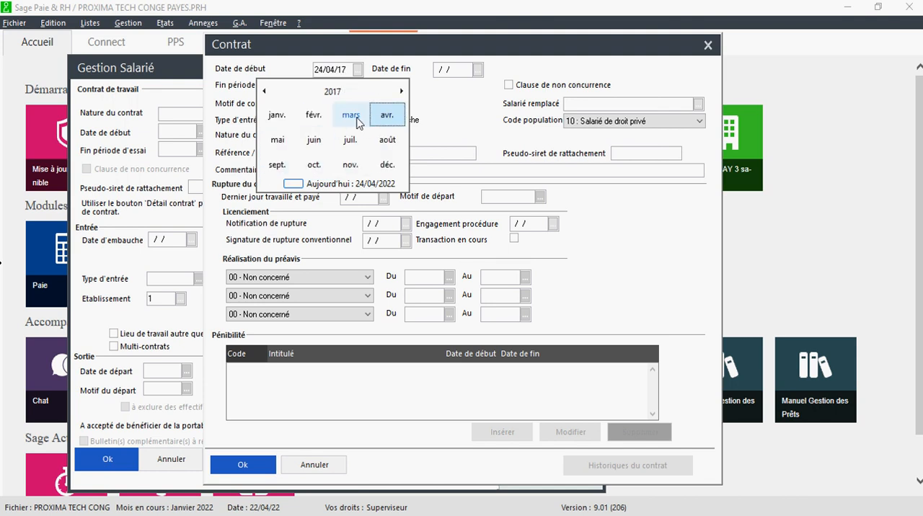
left_click(328, 120)
left_click(291, 127)
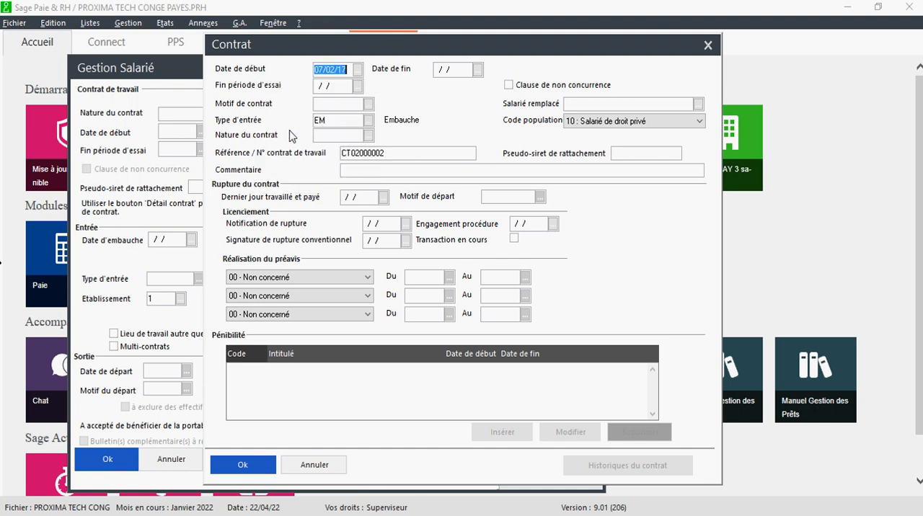
left_click(332, 343)
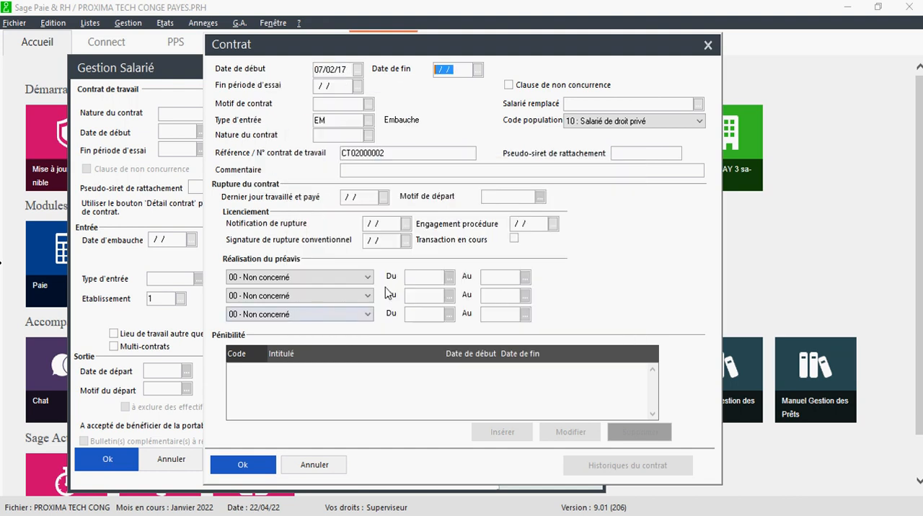
left_click(242, 465)
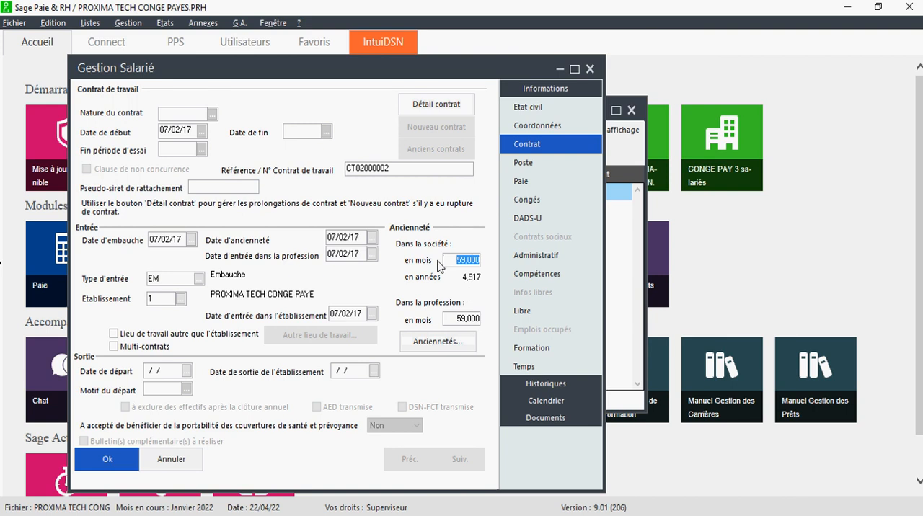
- Change the employee's hire date (Date d'embauche) to 07/09/16 and apply it to the contract and seniority dates
left_click(175, 240)
left_click(181, 239)
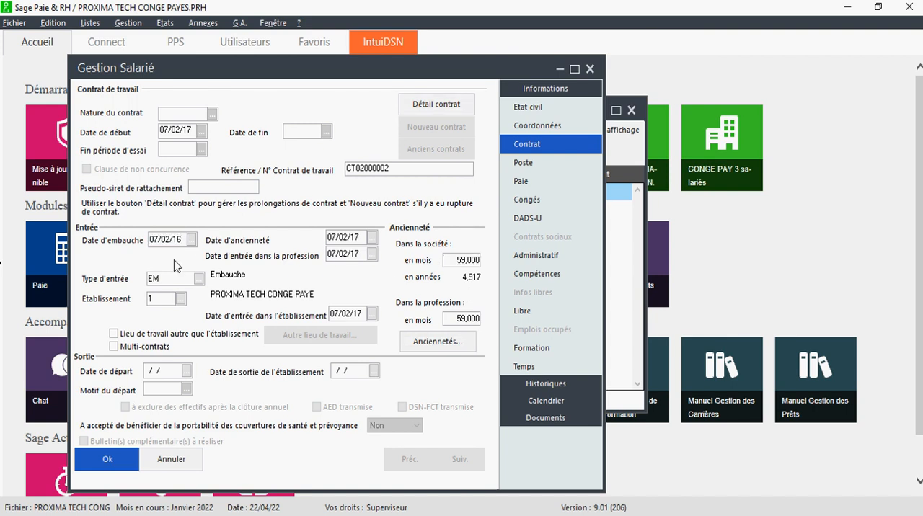
key("Tab")
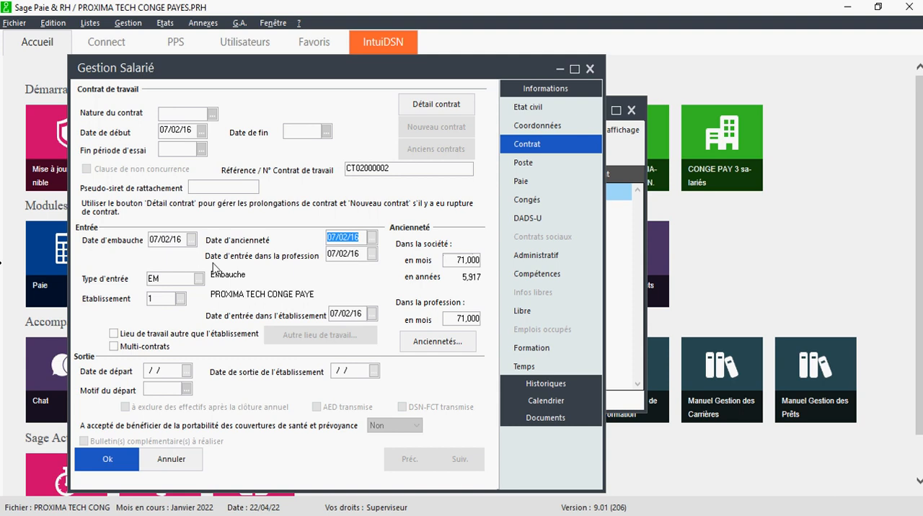
left_click(170, 241)
key("Tab")
- Go through the employee's Poste section to the Paie section and set the base salary to 275000
left_click(529, 164)
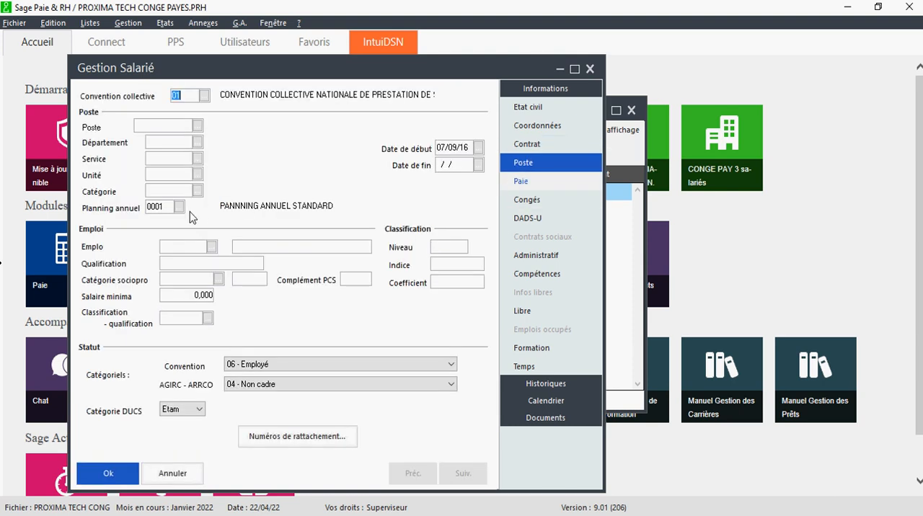
left_click(519, 186)
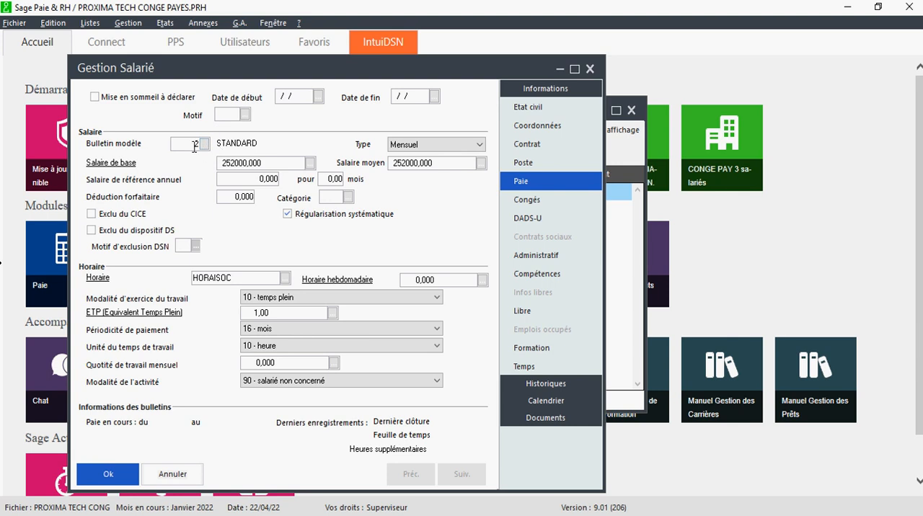
left_click(242, 163)
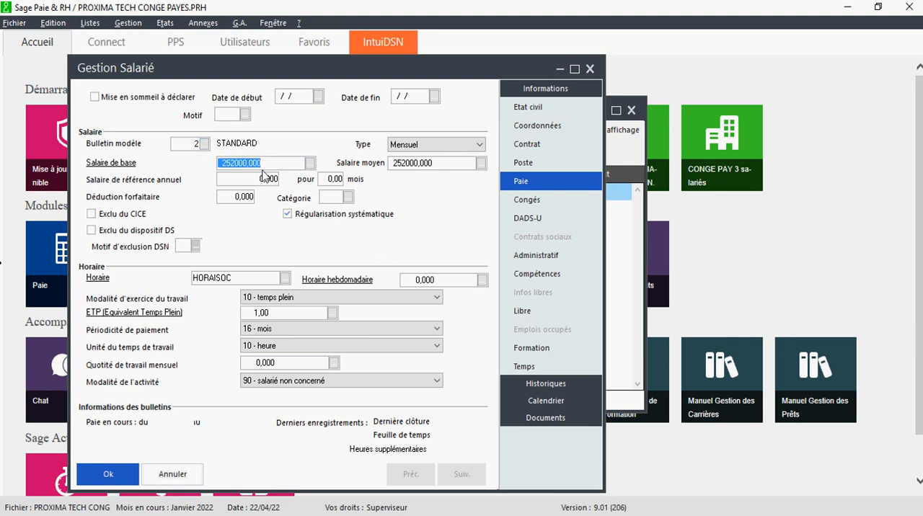
type("275")
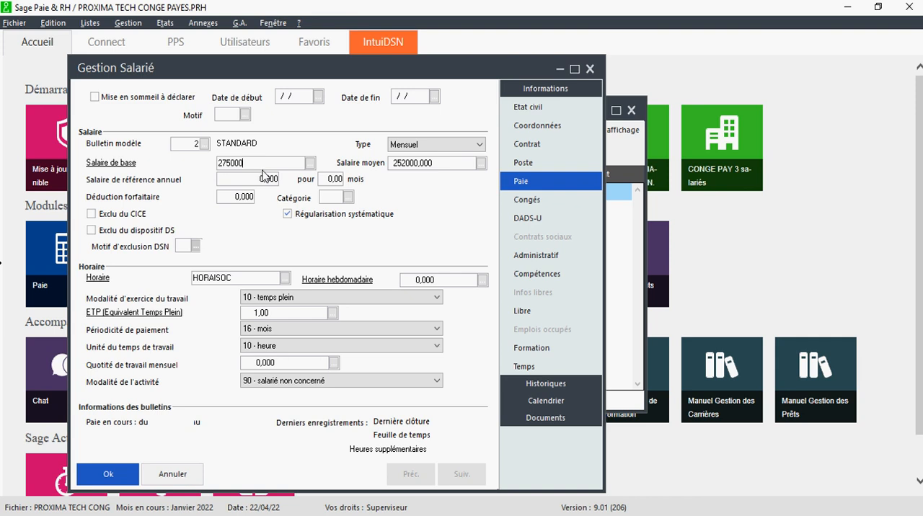
key("Tab")
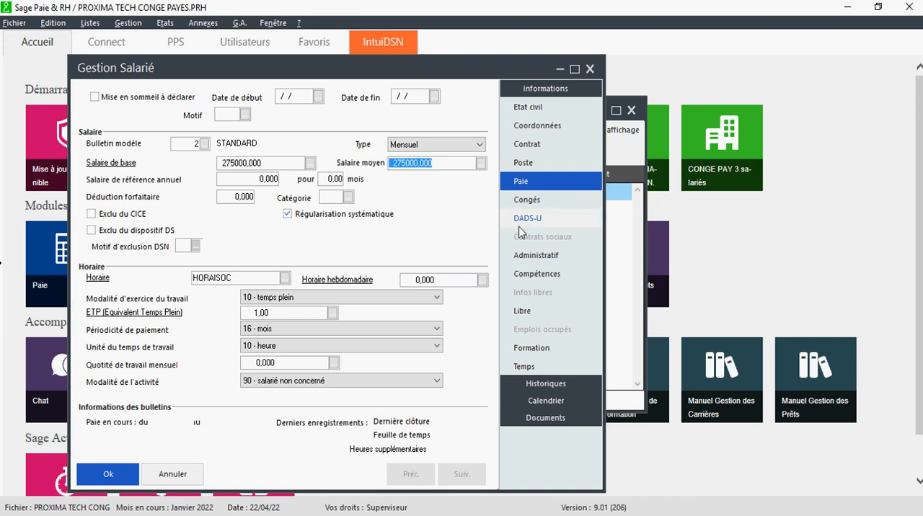
- Copy employee B's leave base 6512500 from the Excel sheet into the Période N-1 gross leave amount of the Congés section
left_click(525, 201)
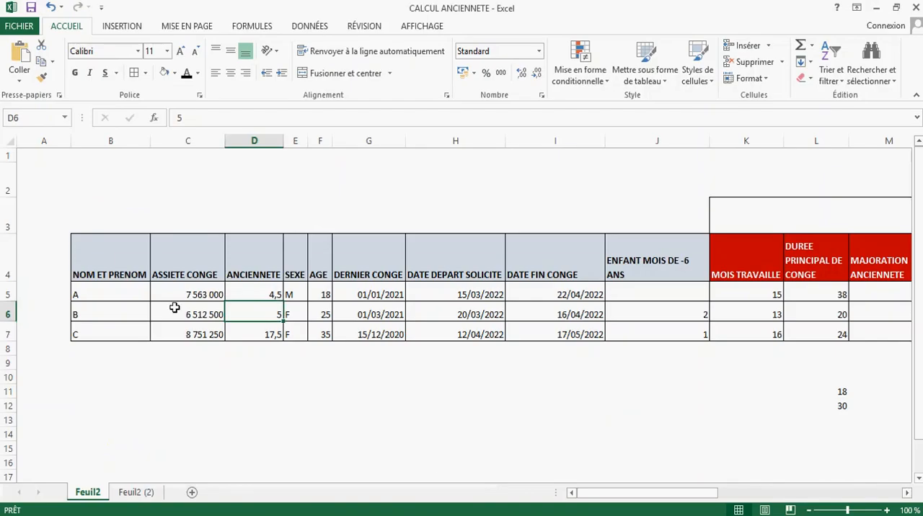
key("Left")
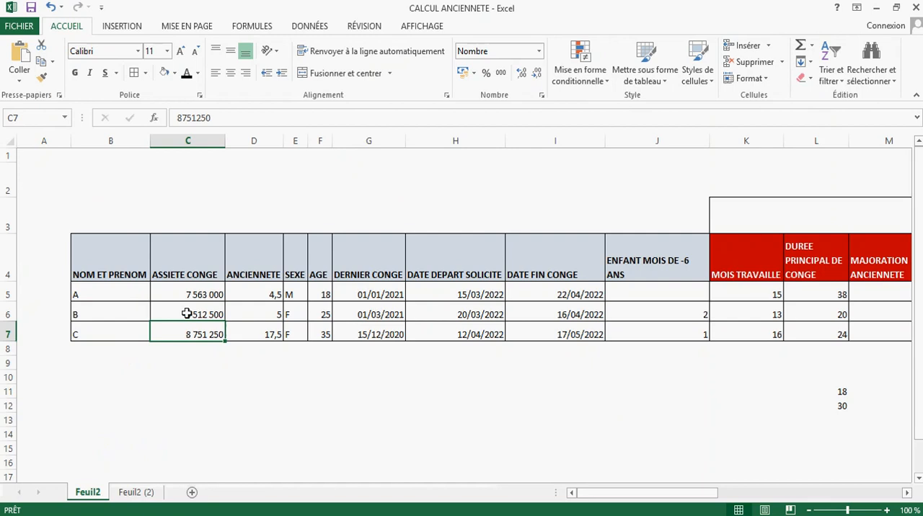
left_click(186, 314)
left_click_drag(215, 117, 155, 120)
key("ctrl+c")
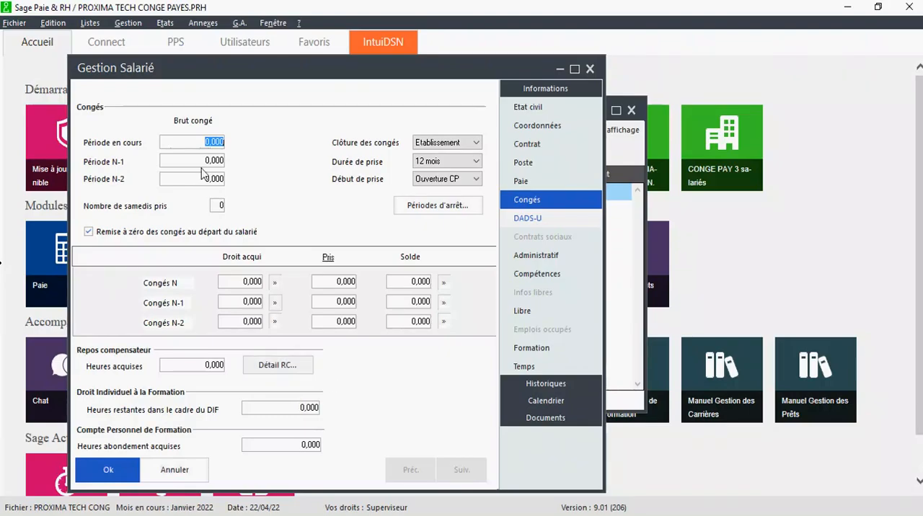
left_click(199, 161)
key("ctrl+v")
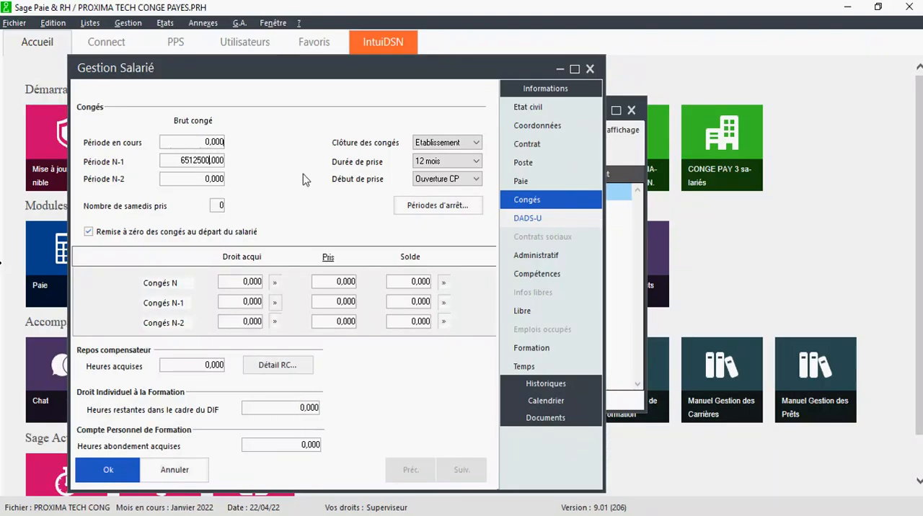
- Return to the employee's Paie section and set the base salary to 235000
left_click(520, 180)
left_click(240, 162)
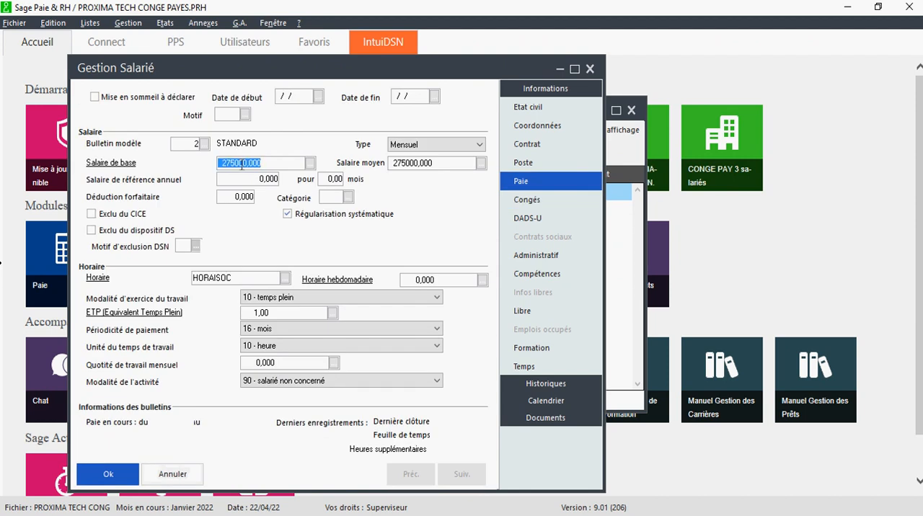
type("235000")
key("Tab")
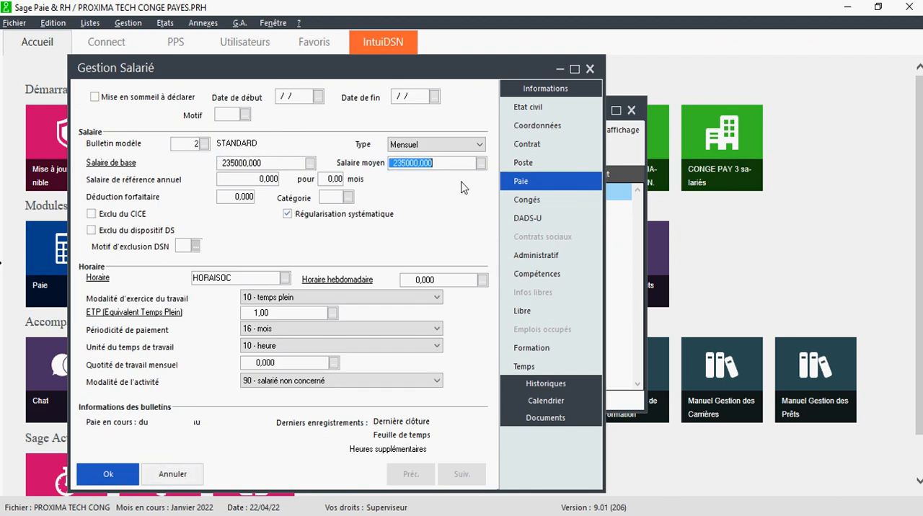
- Look up employee B's last leave date in Excel and enter 01/03/21 as the start of Période 1 under Dernières périodes de congés
left_click(525, 201)
left_click(451, 209)
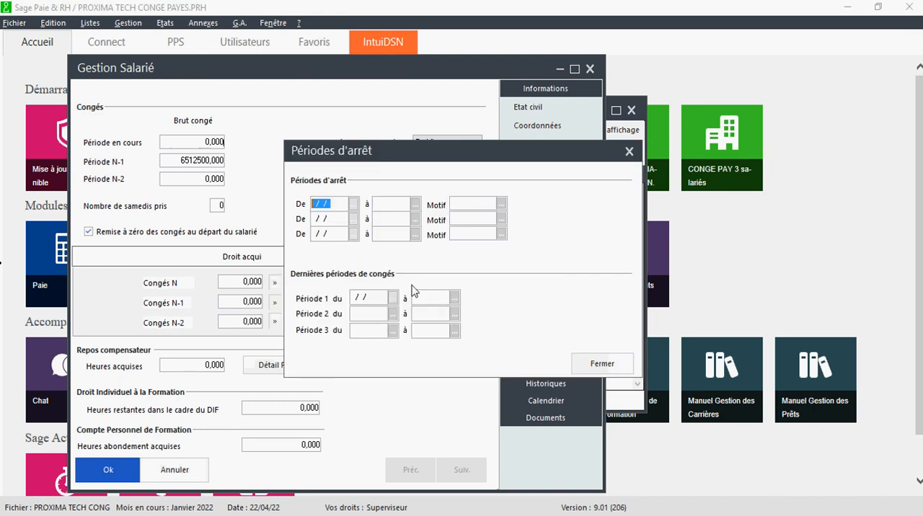
key("ctrl+v")
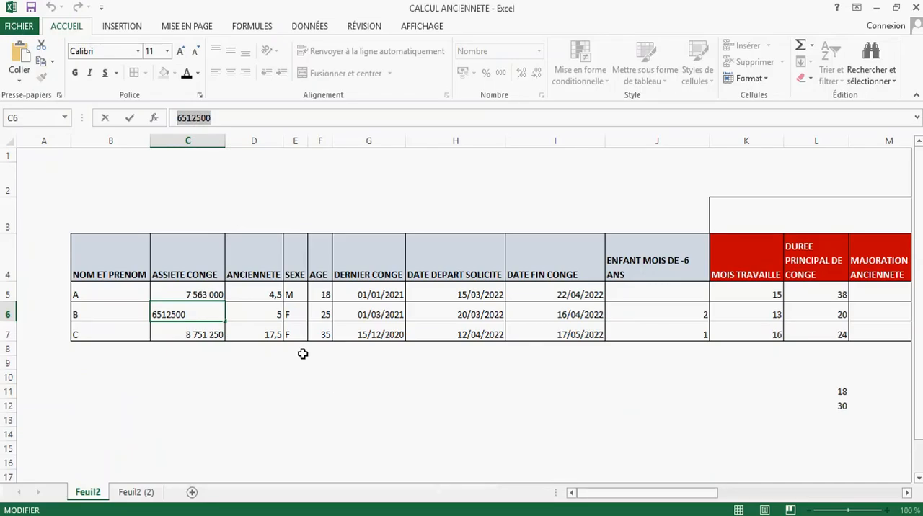
left_click(396, 315)
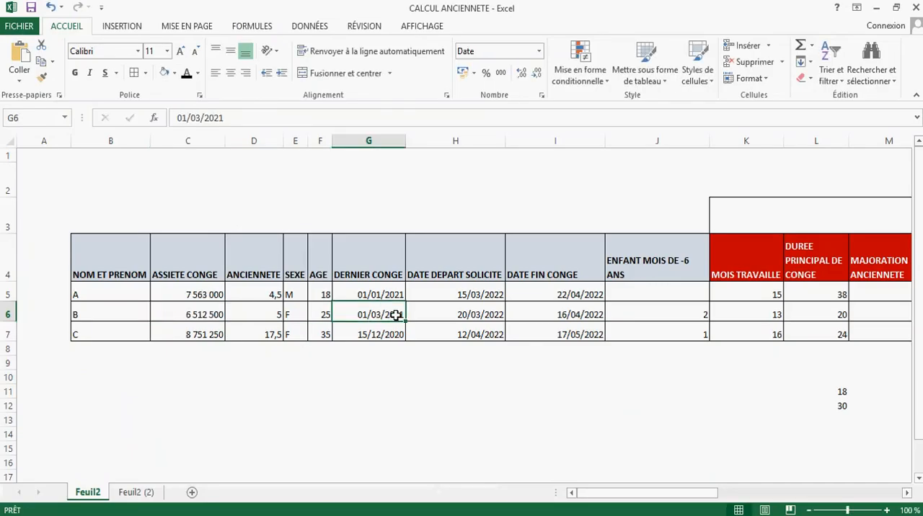
key("alt+Tab")
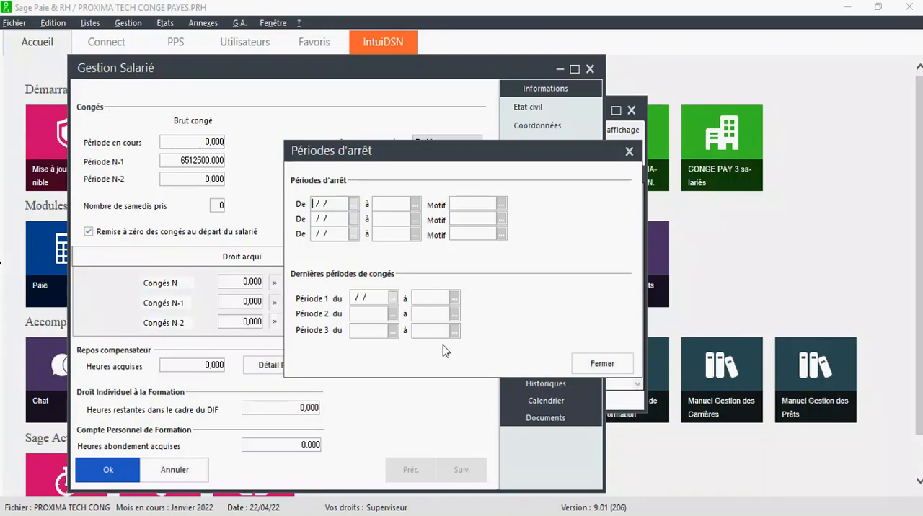
left_click(355, 299)
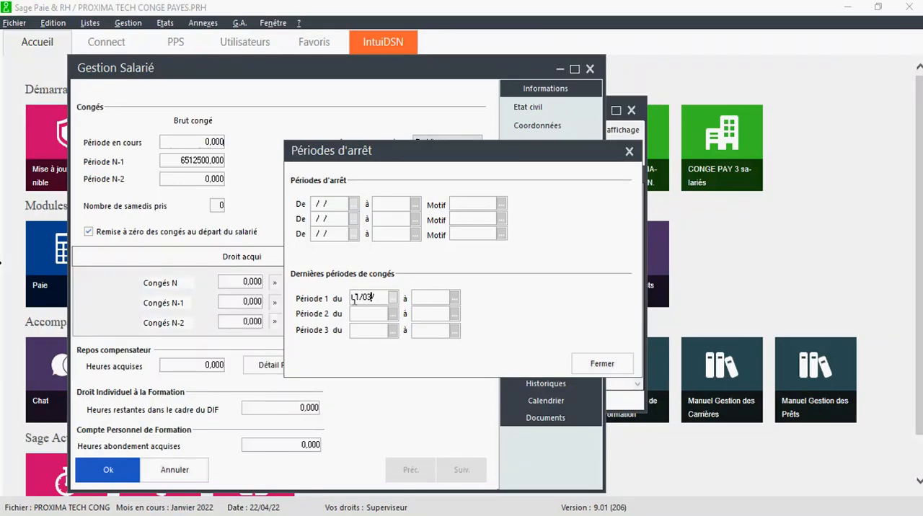
key("Tab")
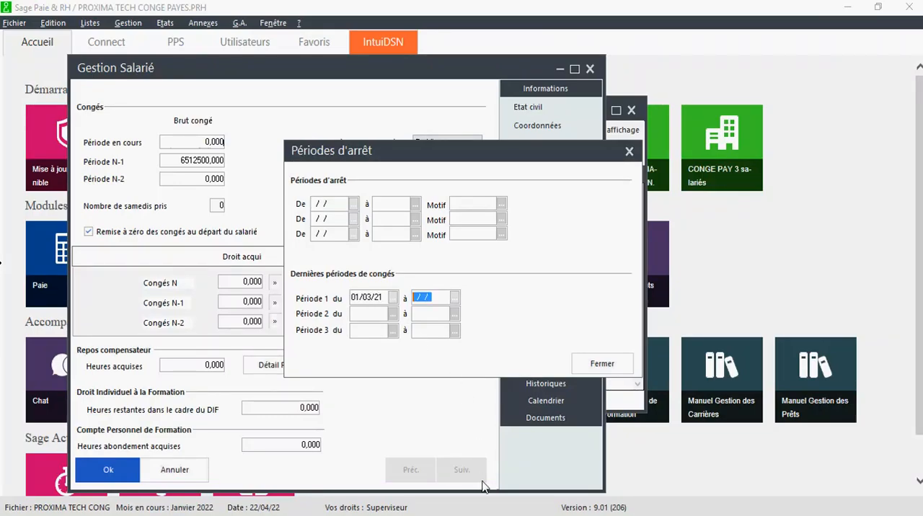
- Recheck employee B's leave dates in Excel, enter 20 March as the end date of Période 1, and close the periods dialog
key("alt+Tab")
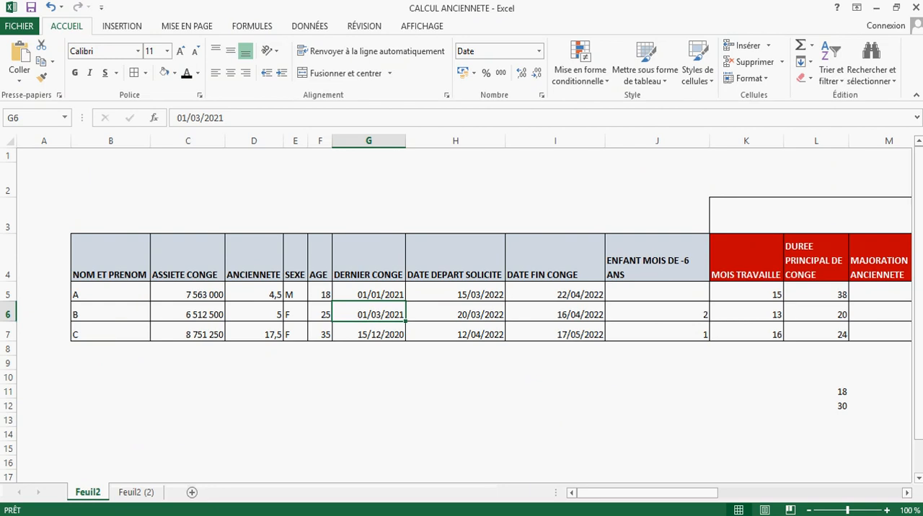
left_click(478, 513)
type("2")
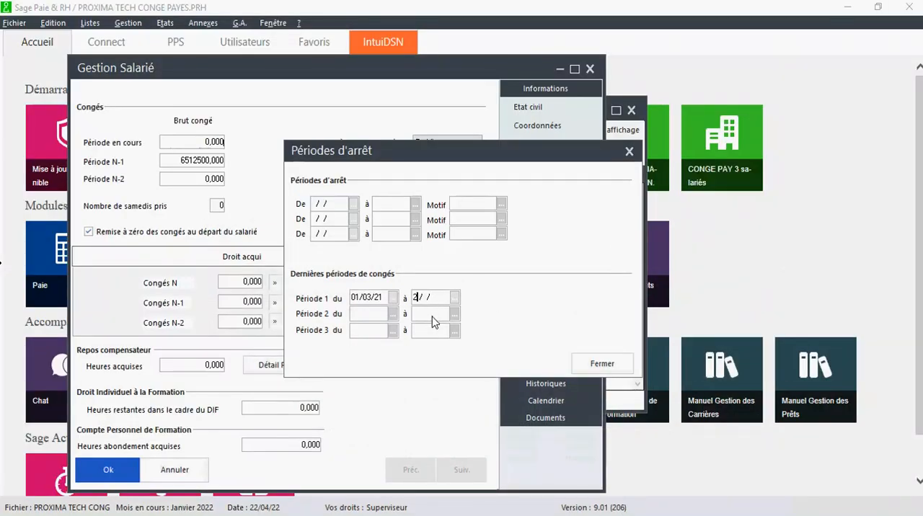
type("0/03/22")
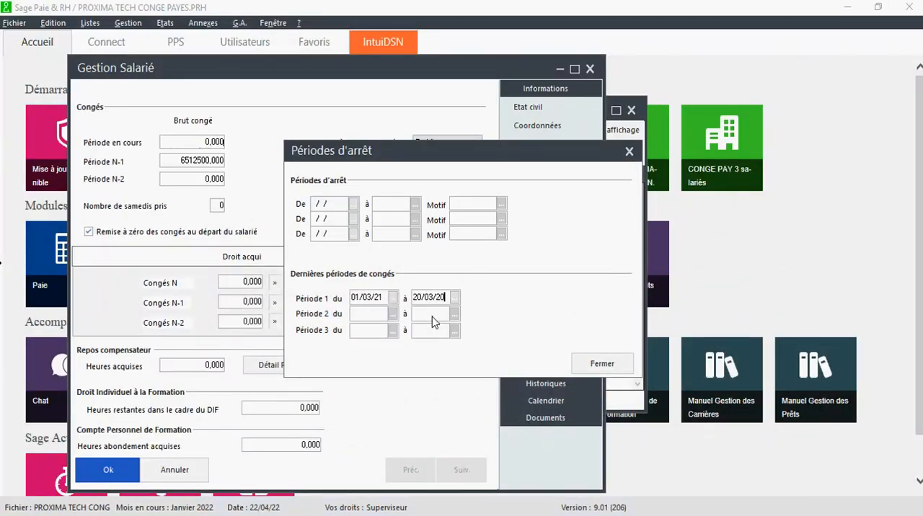
key("Tab")
left_click(602, 363)
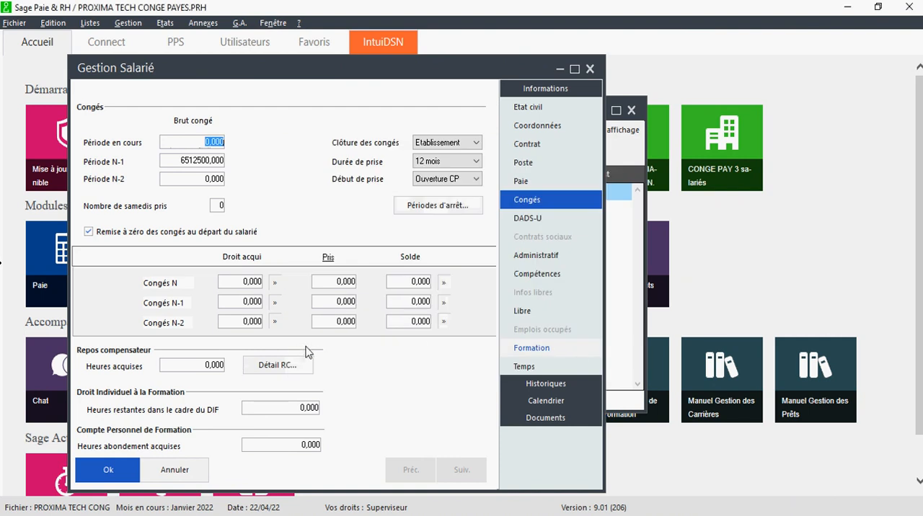
- Save the current employee, create a new one with Matricule 03, check employee C's sex in Excel, and set the title to Madame
left_click(121, 462)
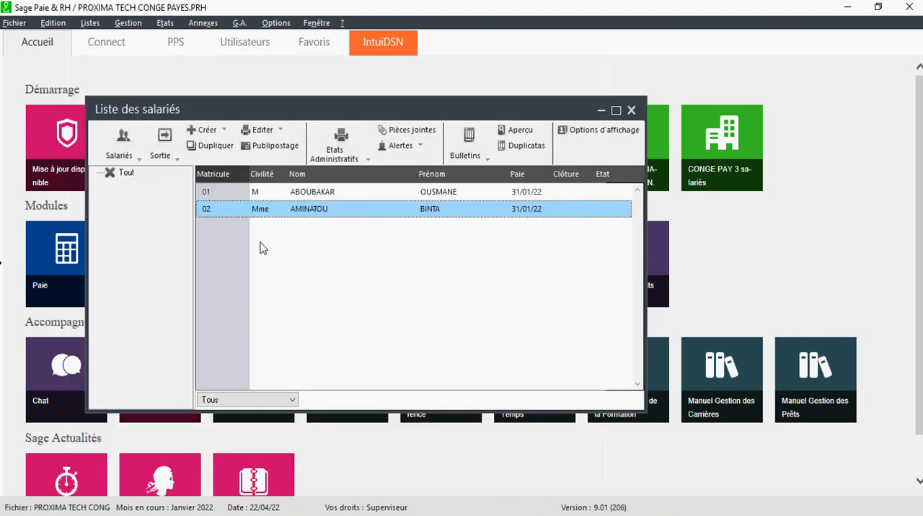
left_click(209, 152)
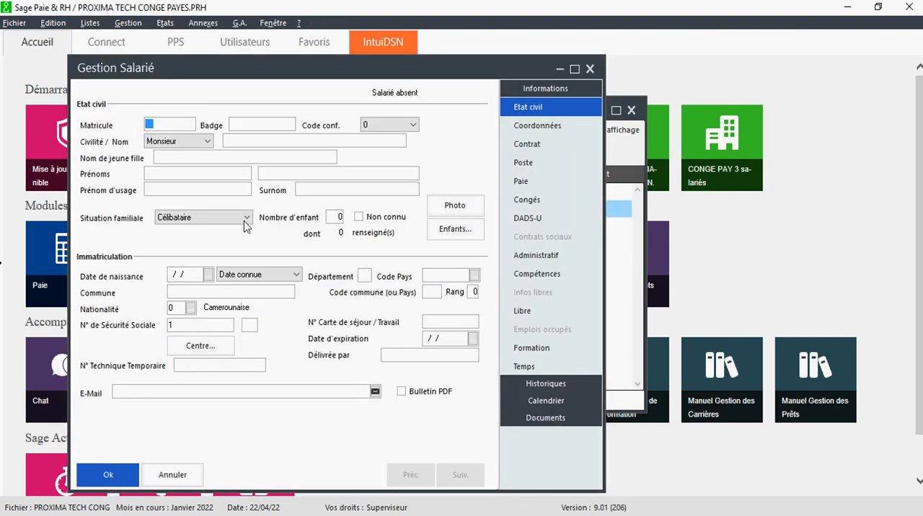
type("03")
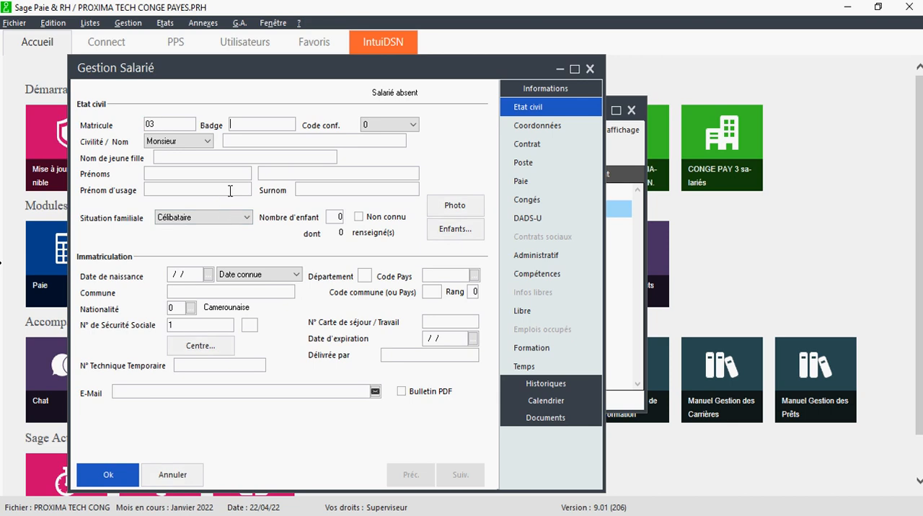
left_click(203, 141)
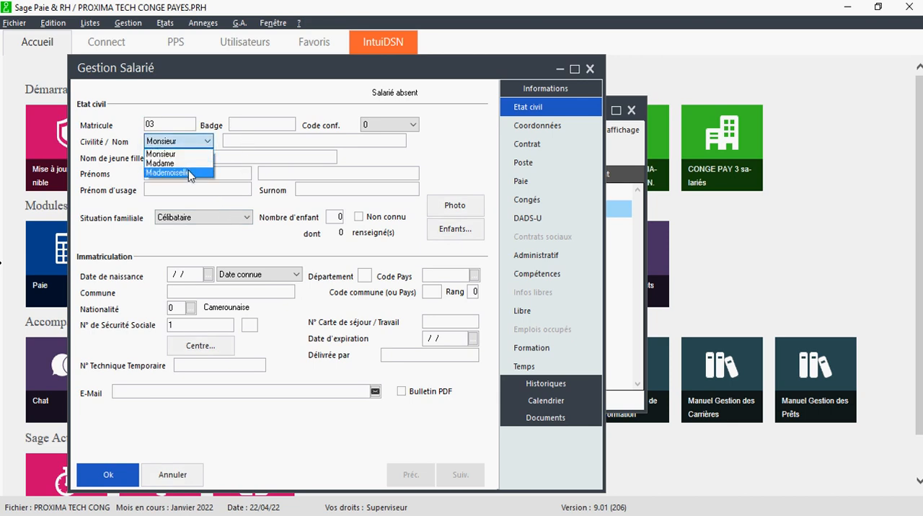
left_click(188, 172)
left_click(409, 515)
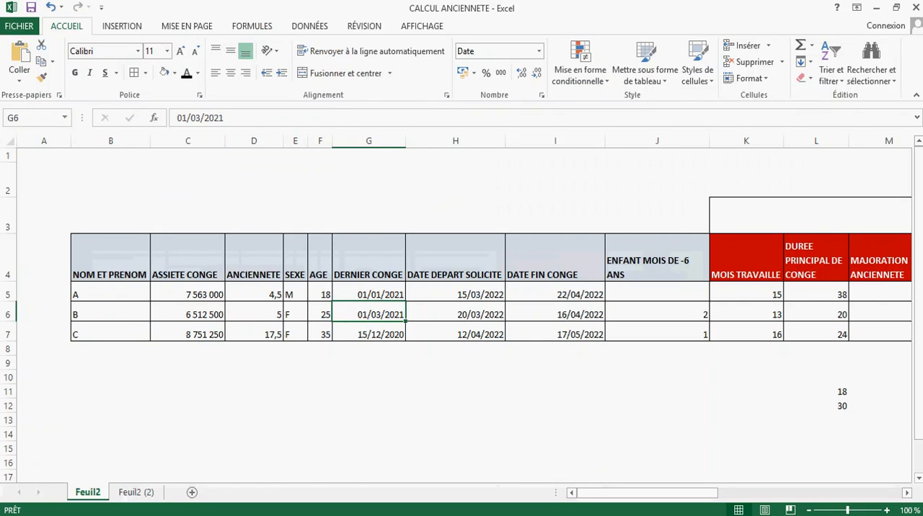
key("alt+Tab")
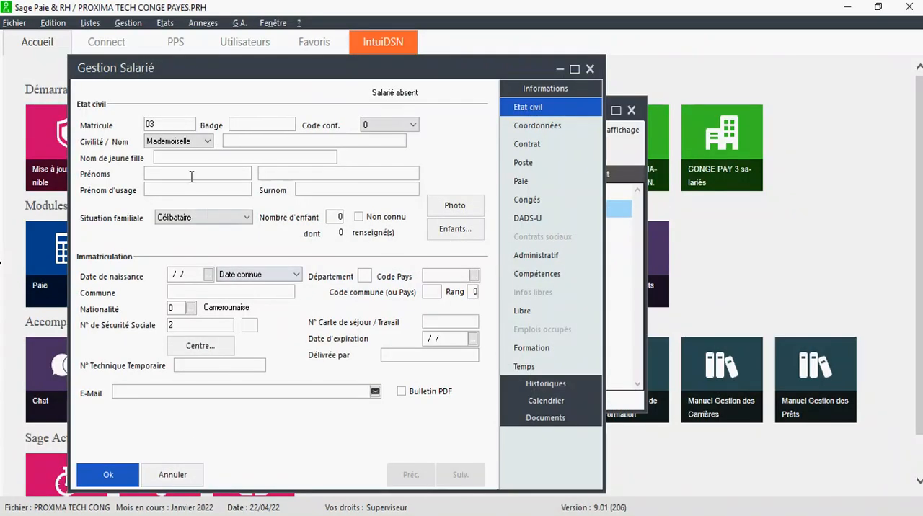
left_click(203, 143)
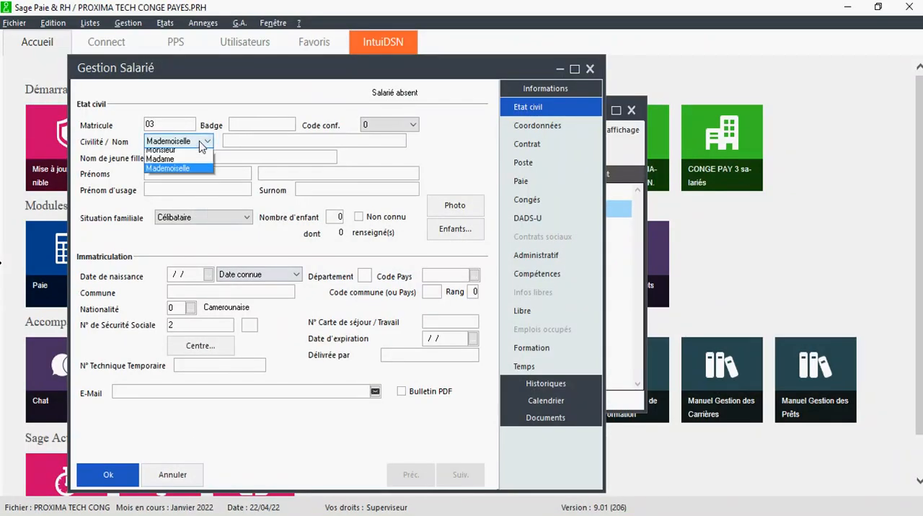
left_click(192, 159)
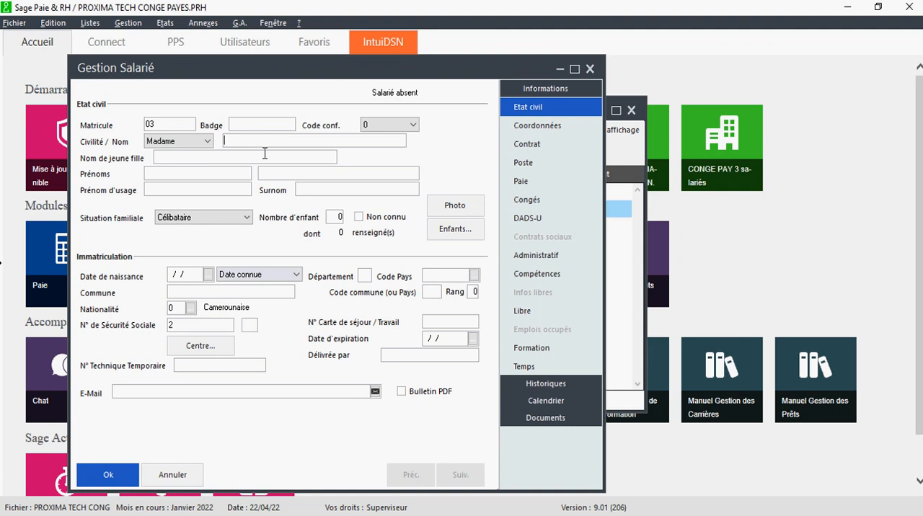
- Enter the new employee's last name and first name in the Etat civil section
type("MARI")
type("ISSA")
key("Tab")
- Look up employee C's seniority and age in Excel, then enter the date of birth and the start of the social security number
left_click(172, 275)
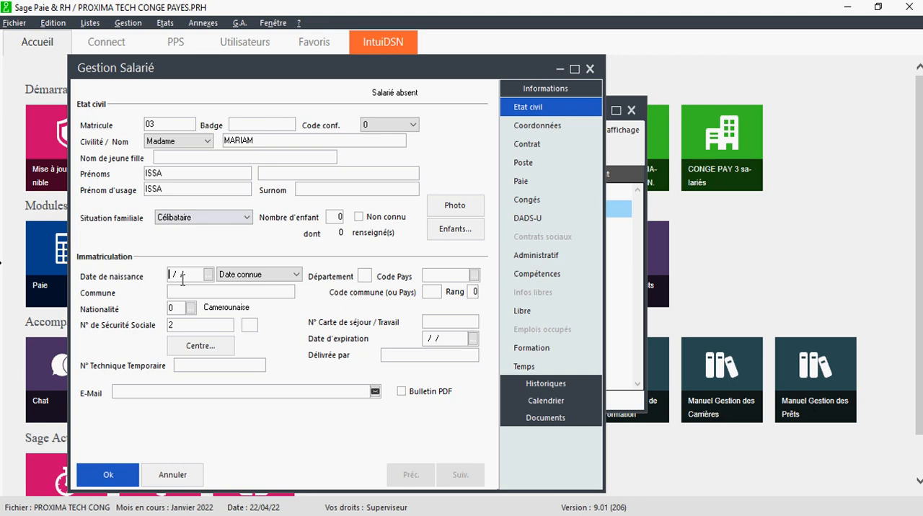
left_click(462, 514)
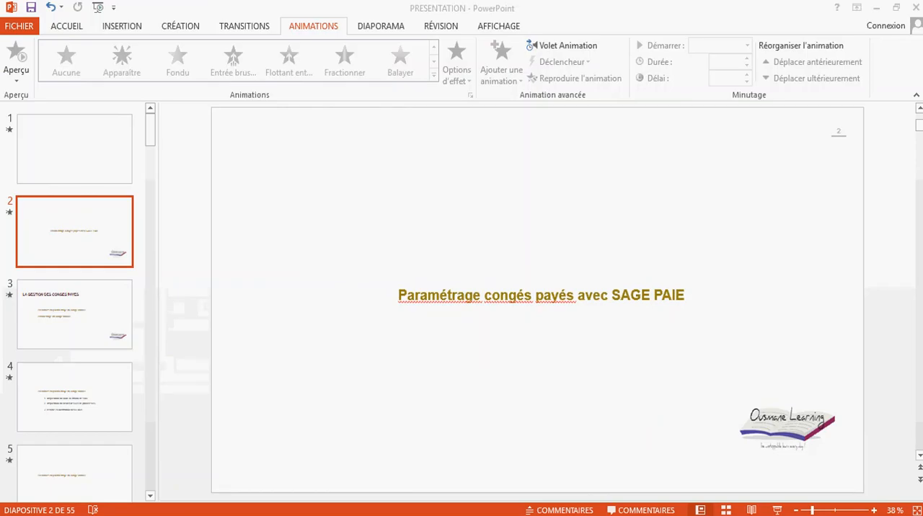
left_click(480, 514)
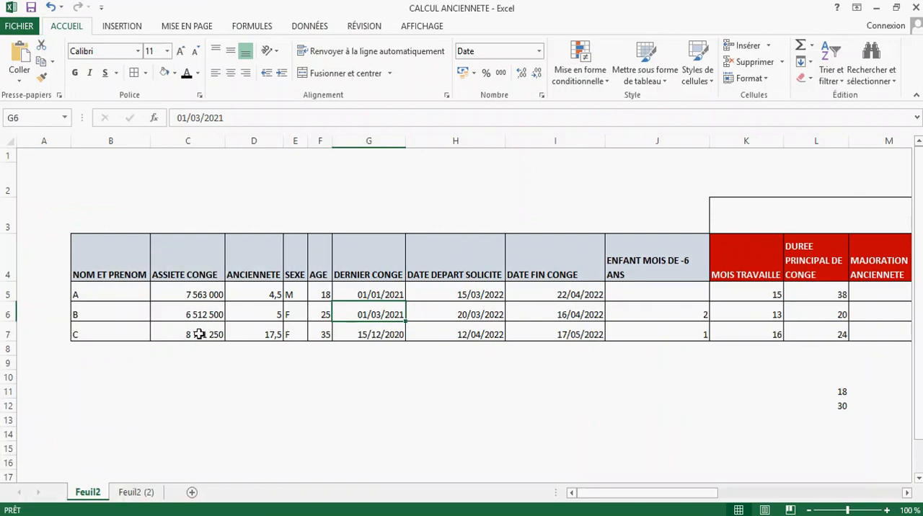
left_click(255, 338)
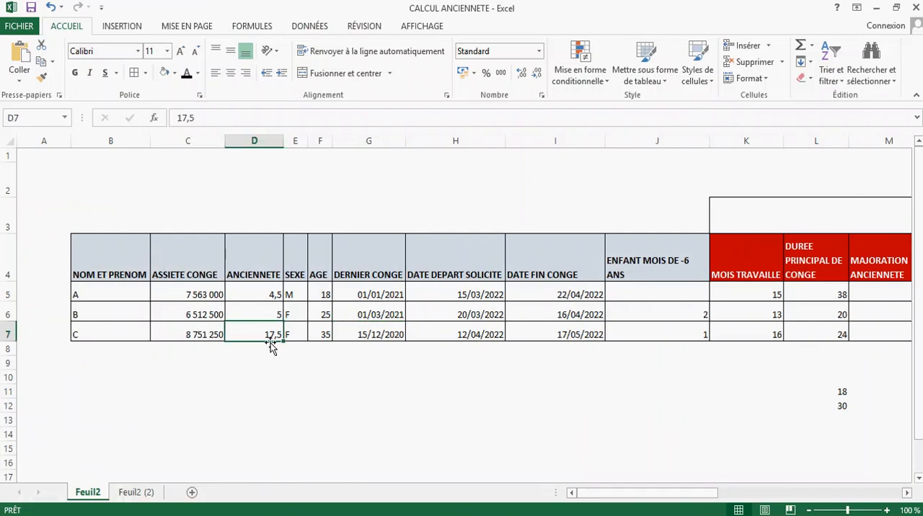
left_click(315, 336)
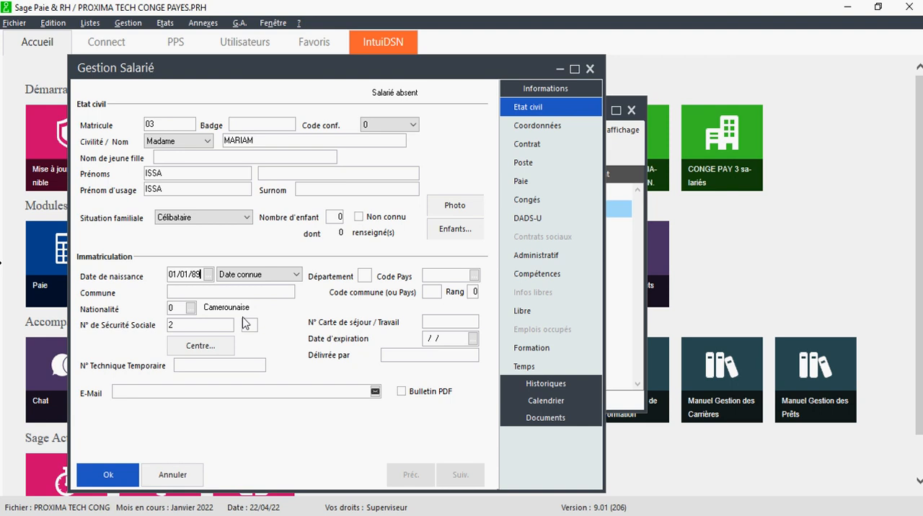
type("8901")
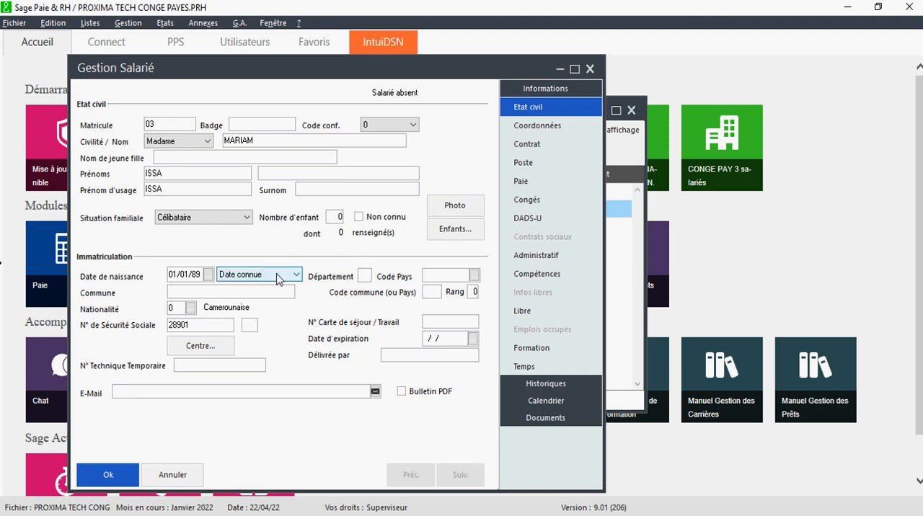
- Enter 01/01/04 as the contract start date in the contract details and apply it to all the proposed hire, seniority and entry dates
left_click(532, 127)
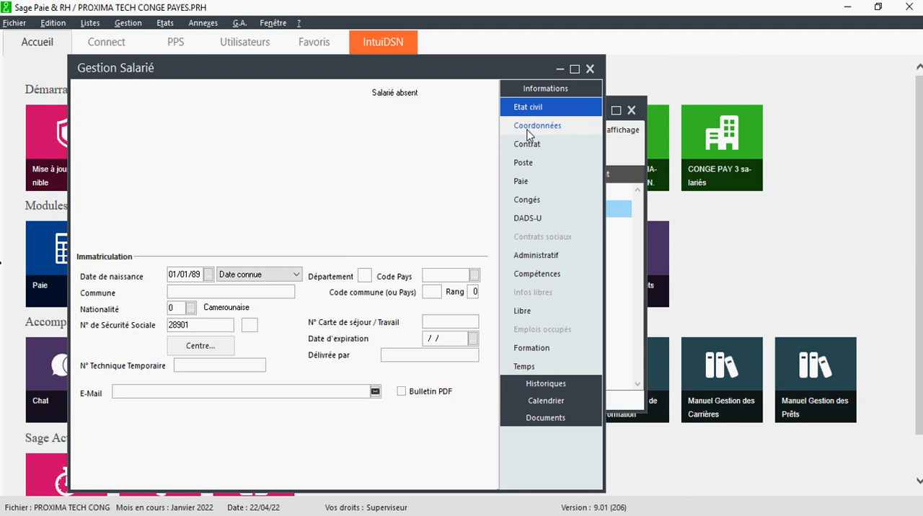
left_click(518, 146)
left_click(441, 106)
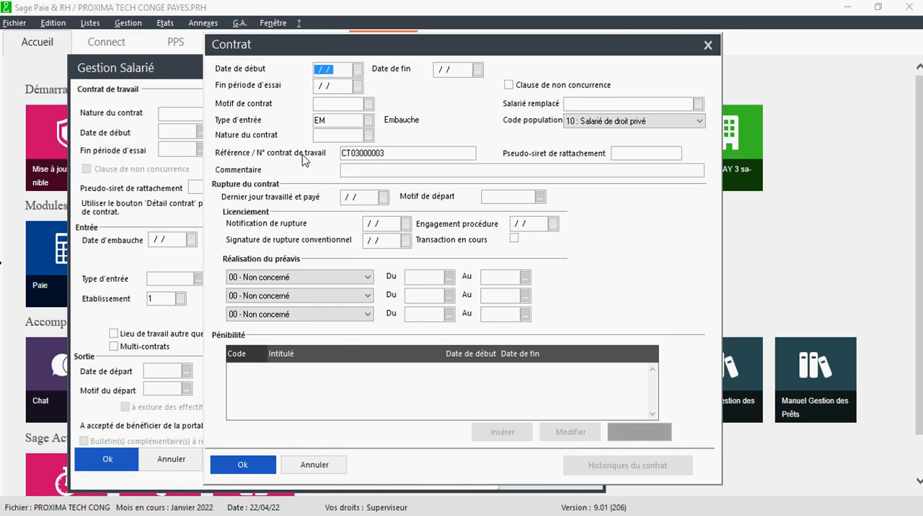
type("01")
key("Tab")
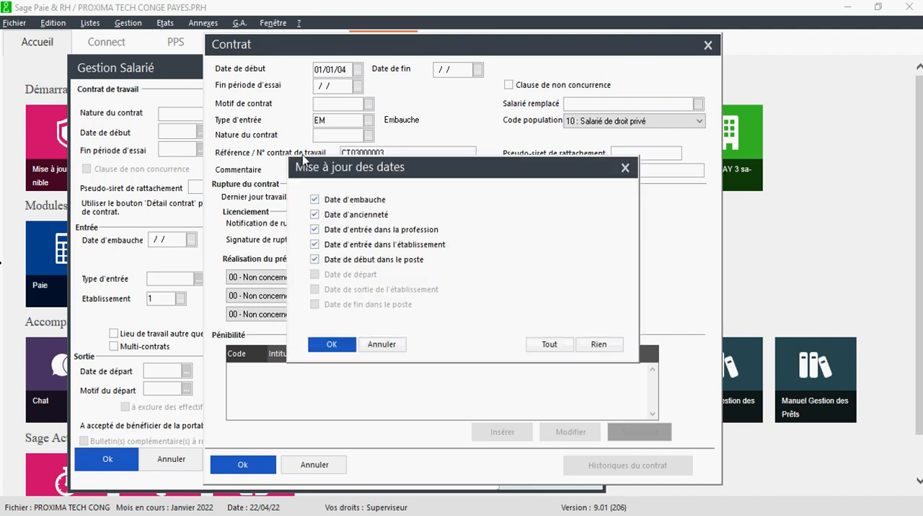
left_click(343, 346)
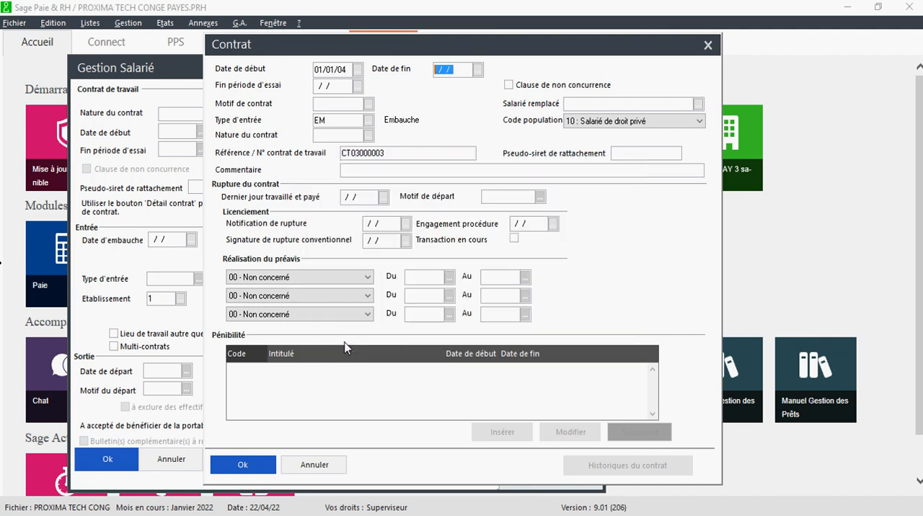
left_click(243, 464)
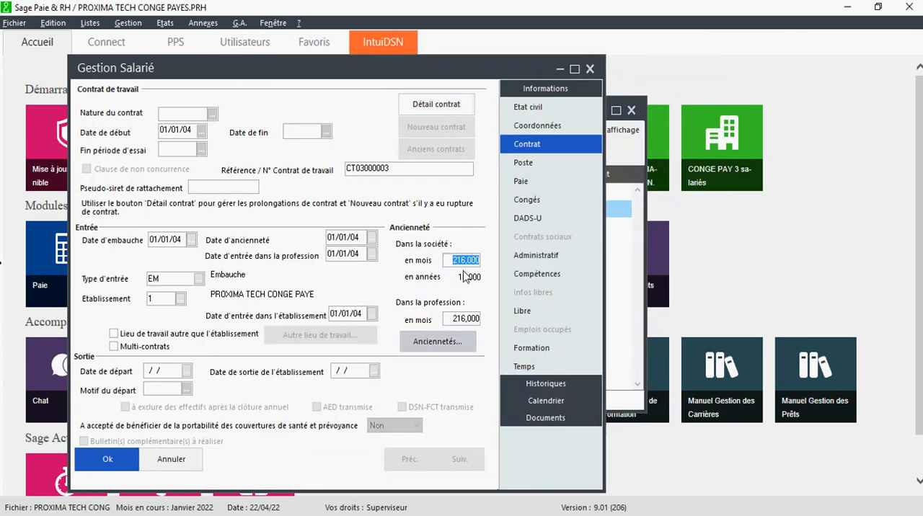
- Try 01/01/05 as the hire date in the contract's Entrée section
left_click(185, 241)
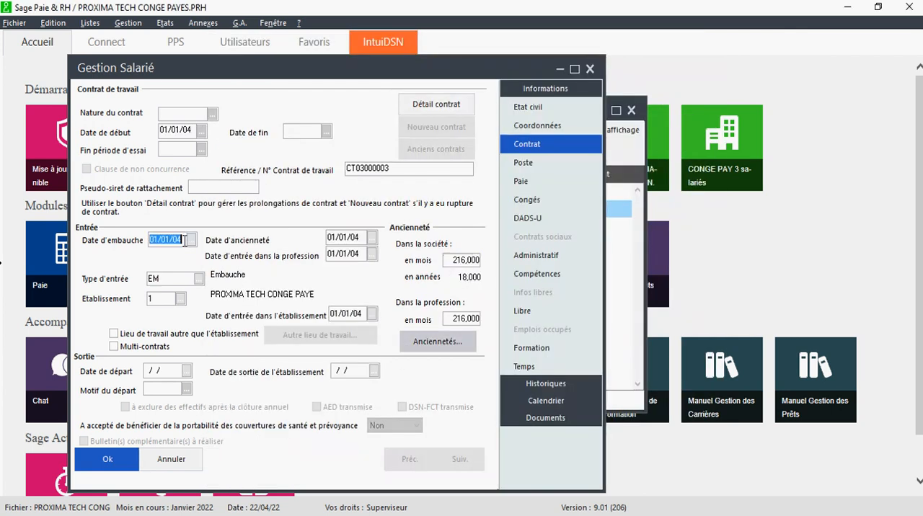
left_click(184, 241)
key("Tab")
- Set the hire date in the contract's Entrée section to 01/06/04
left_click(171, 239)
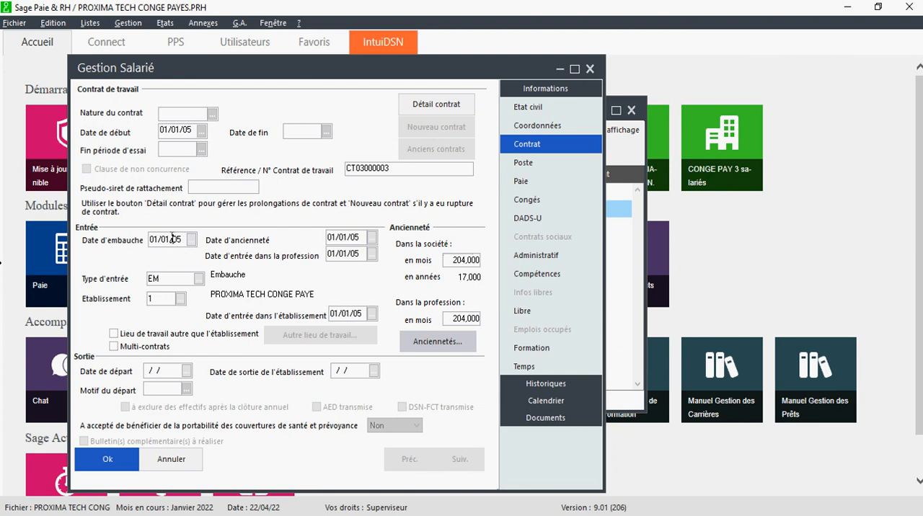
left_click(170, 238)
key("BackSpace")
type("6")
left_click(183, 240)
key("BackSpace")
key("Tab")
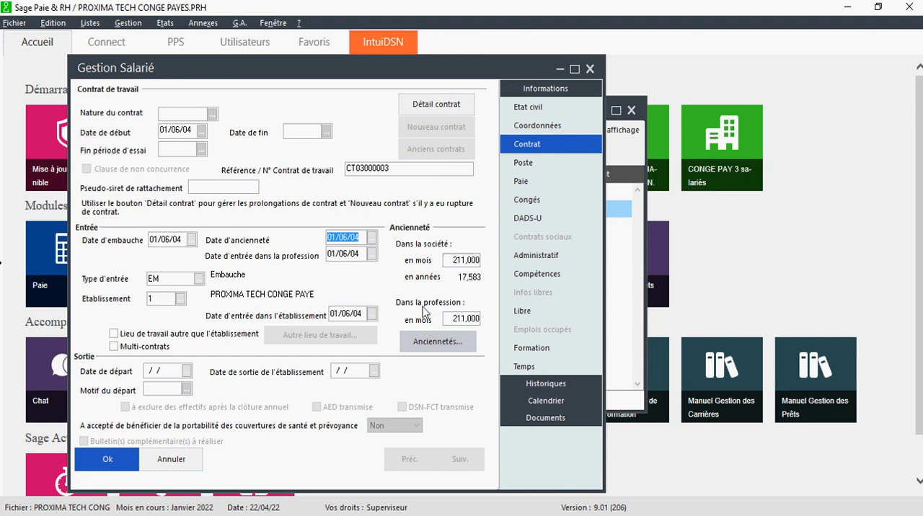
- Go to the employee's Paie section and set the base salary to 275000
left_click(524, 163)
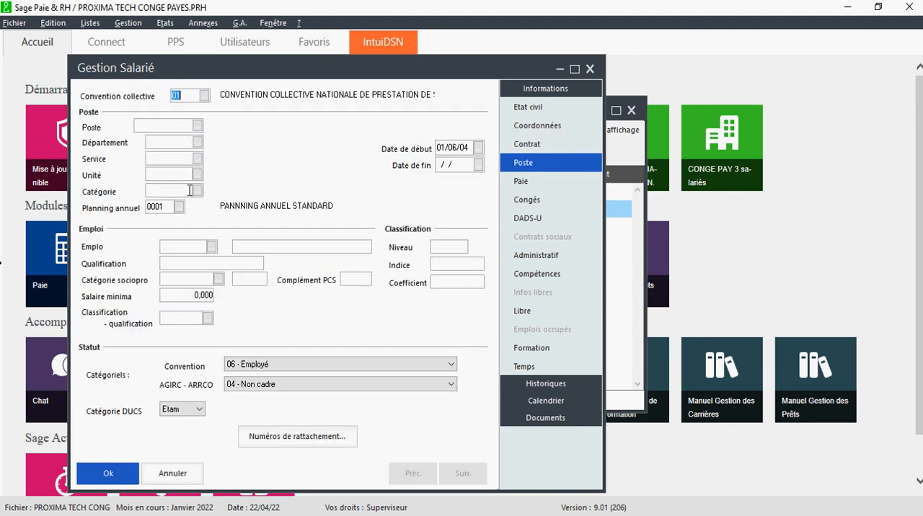
left_click(520, 181)
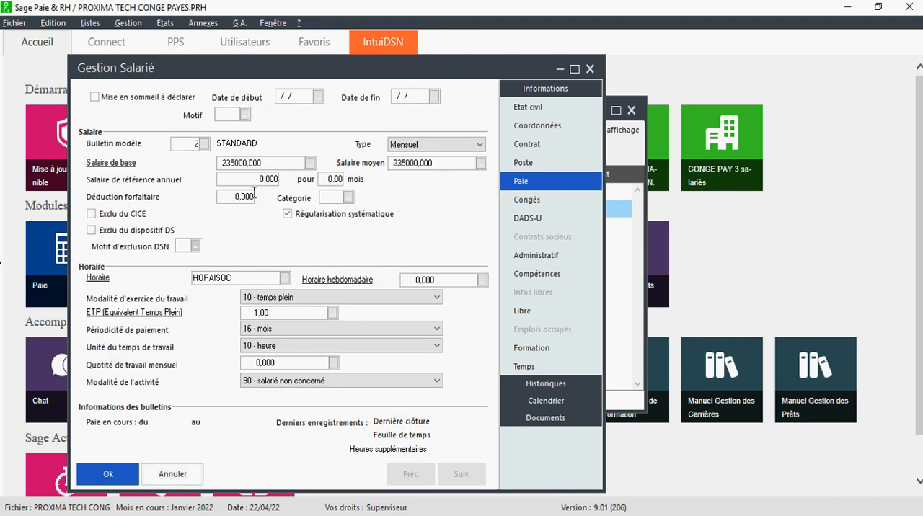
left_click(238, 169)
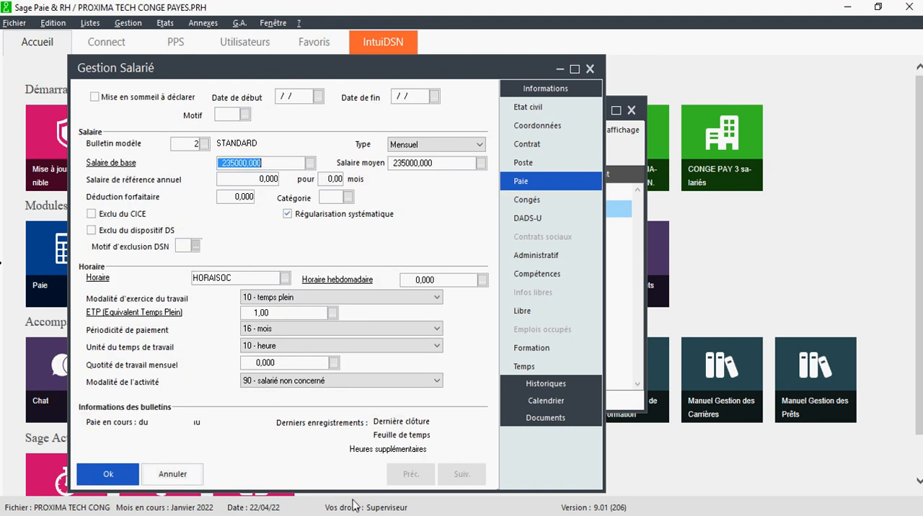
key("alt+Tab")
key("alt+Tab")
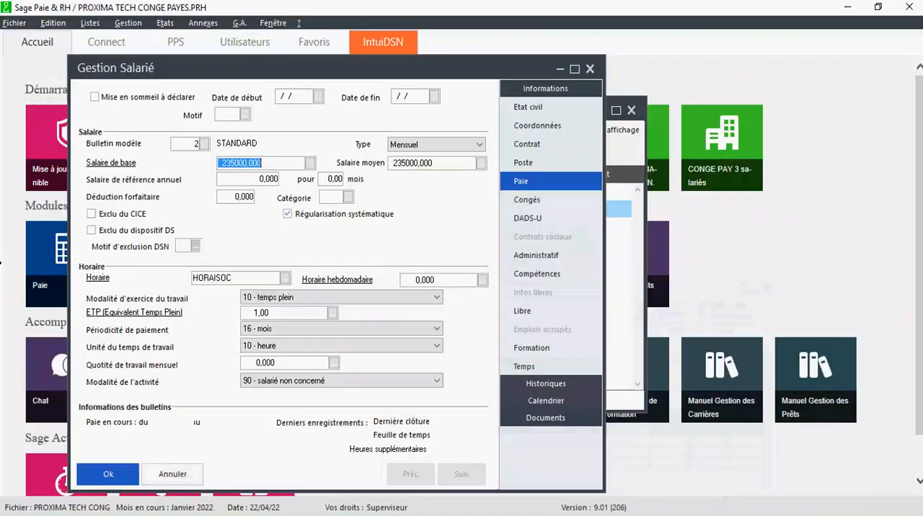
type("275")
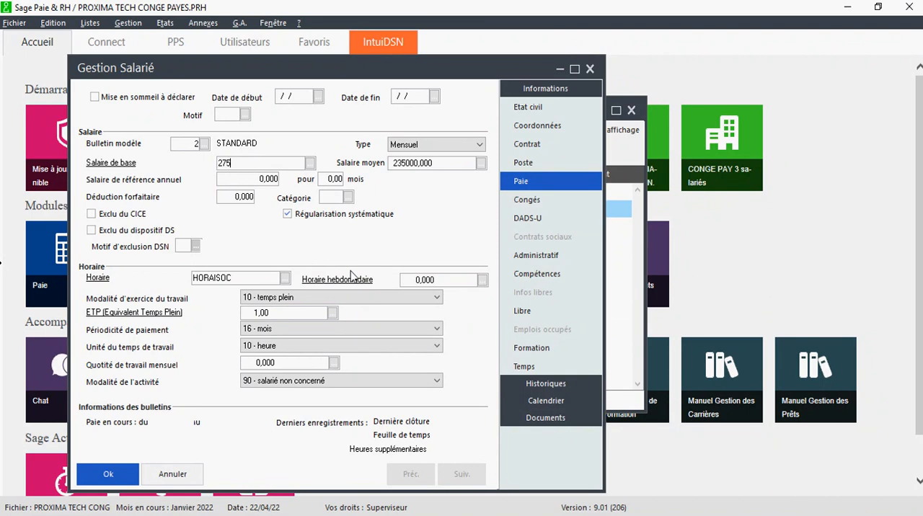
- Copy employee C's leave base 8751250 from the Excel sheet into the Période N-1 gross leave amount of the Congés section
left_click(537, 201)
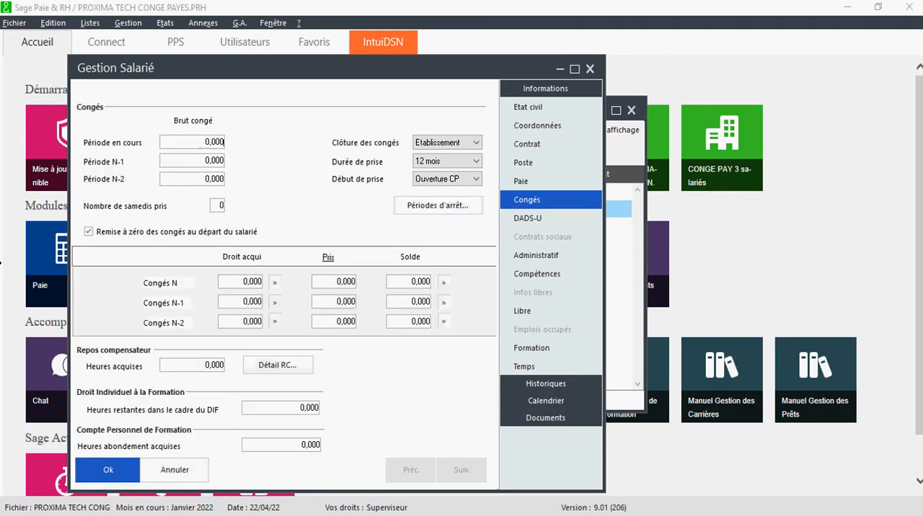
key("alt+Tab")
left_click(208, 335)
left_click_drag(228, 119, 173, 119)
key("ctrl+c")
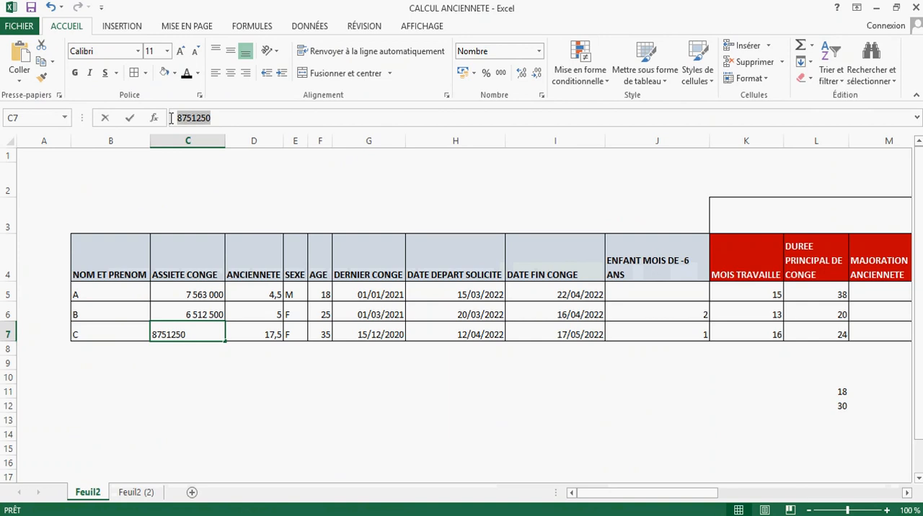
left_click(454, 406)
key("alt+Tab")
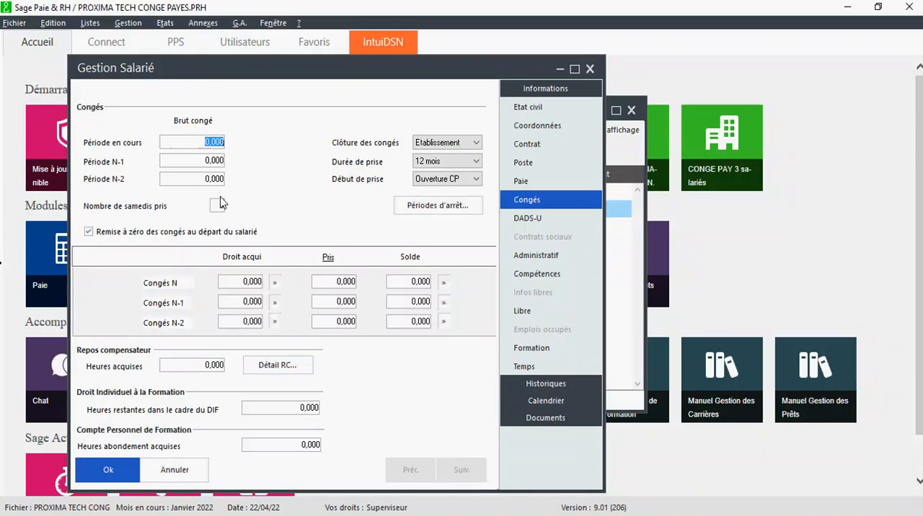
left_click(210, 161)
key("ctrl+v")
key("Tab")
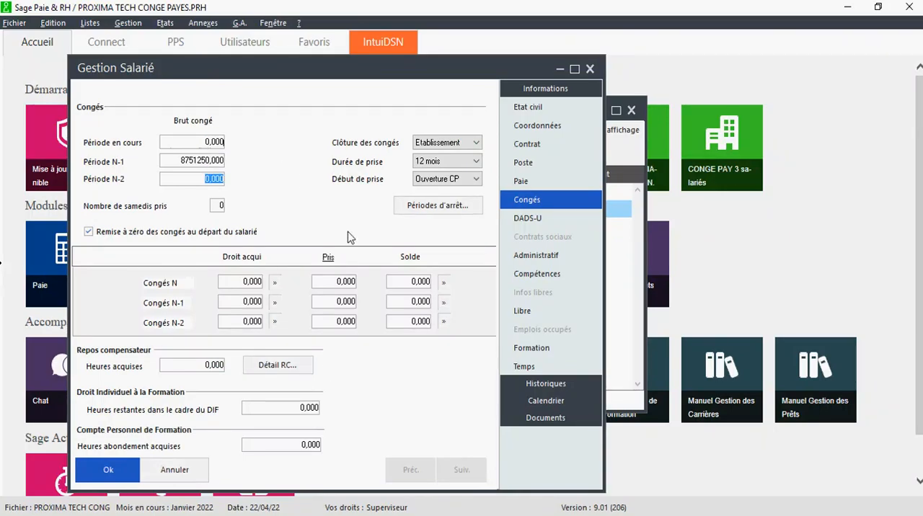
- Look up employee C's last leave date in the Excel sheet and enter 15/12/20 as the start of Période 1 under Dernières périodes de congés
left_click(441, 209)
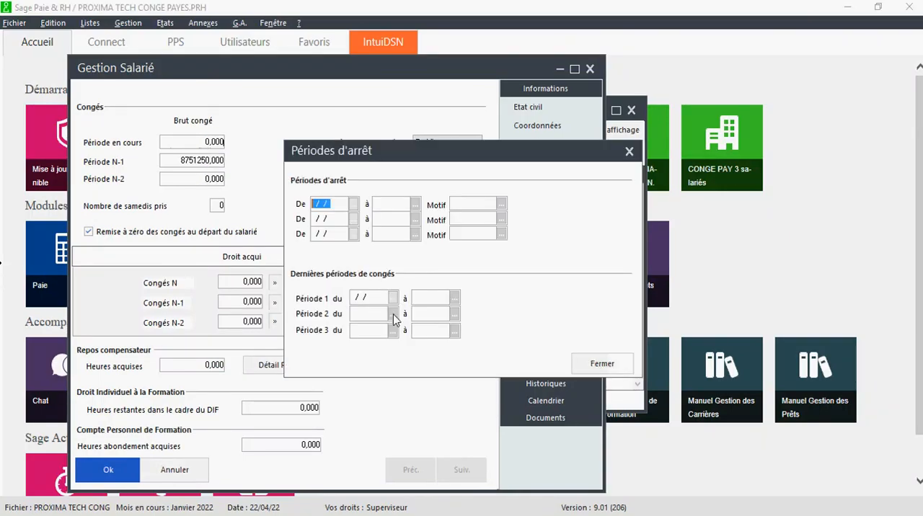
key("alt+Tab")
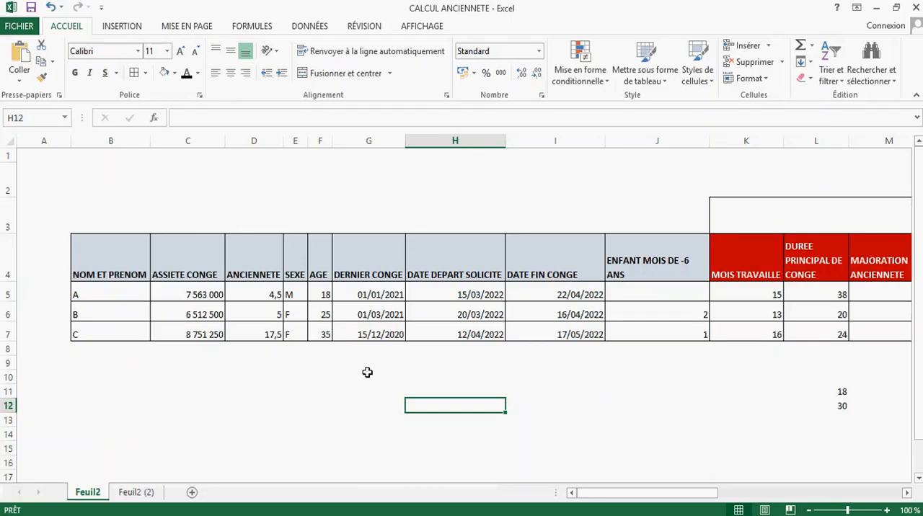
left_click(372, 335)
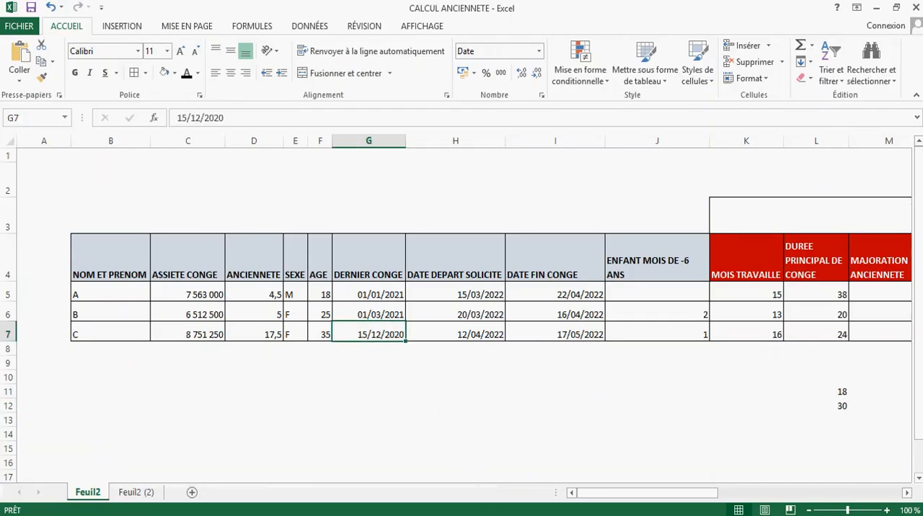
key("alt+Tab")
left_click(353, 298)
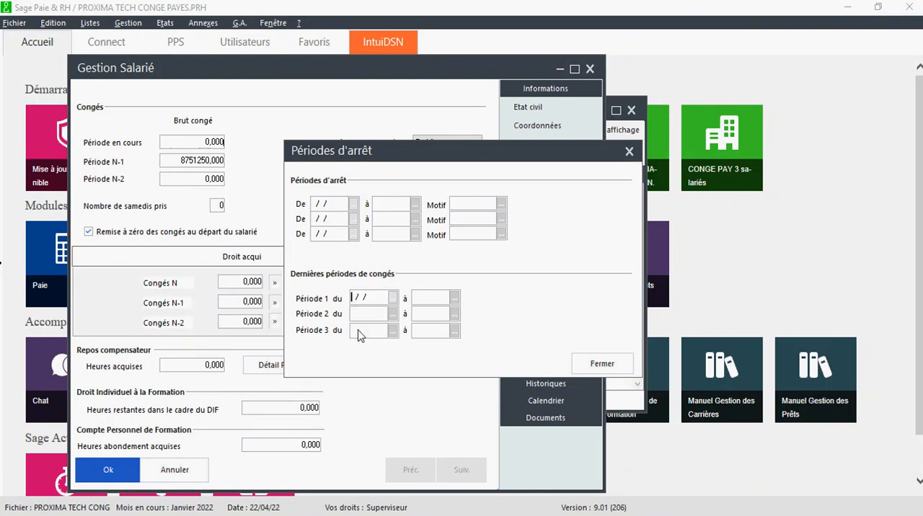
type("15/12/20")
key("Tab")
- Set the end of Période 1 to 12/04/22 from employee C's requested departure date in Excel and close the Périodes d'arrêt window
key("alt+Tab")
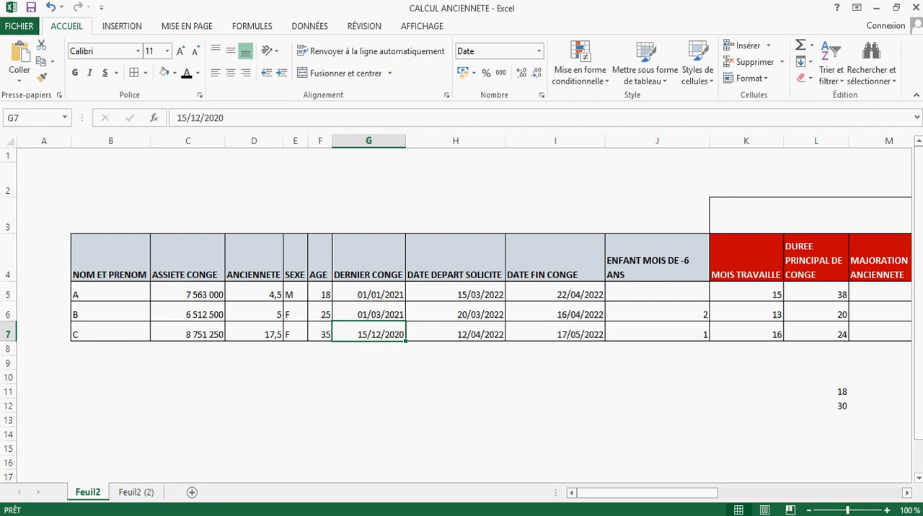
key("alt+Tab")
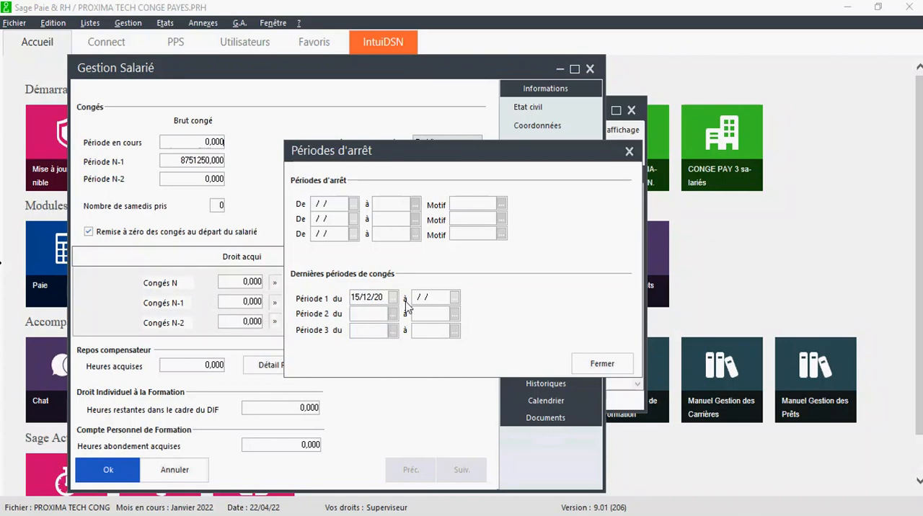
type("1204")
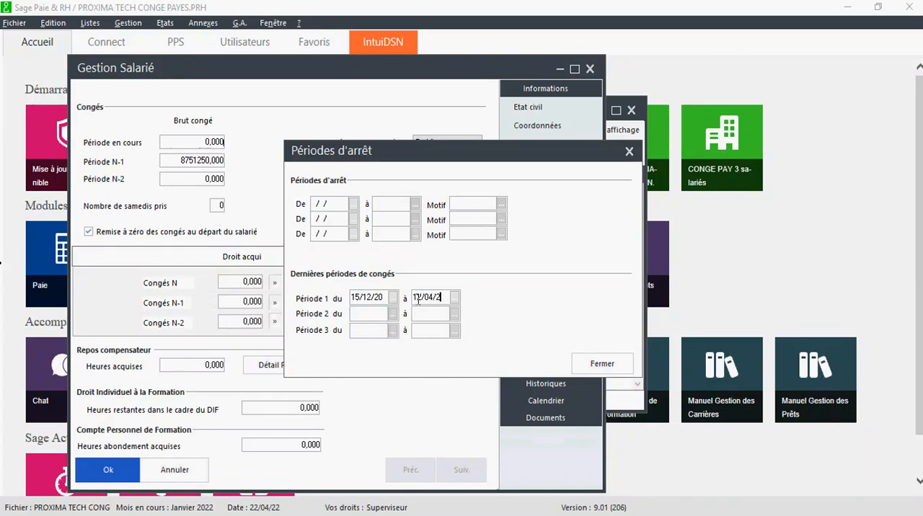
key("Tab")
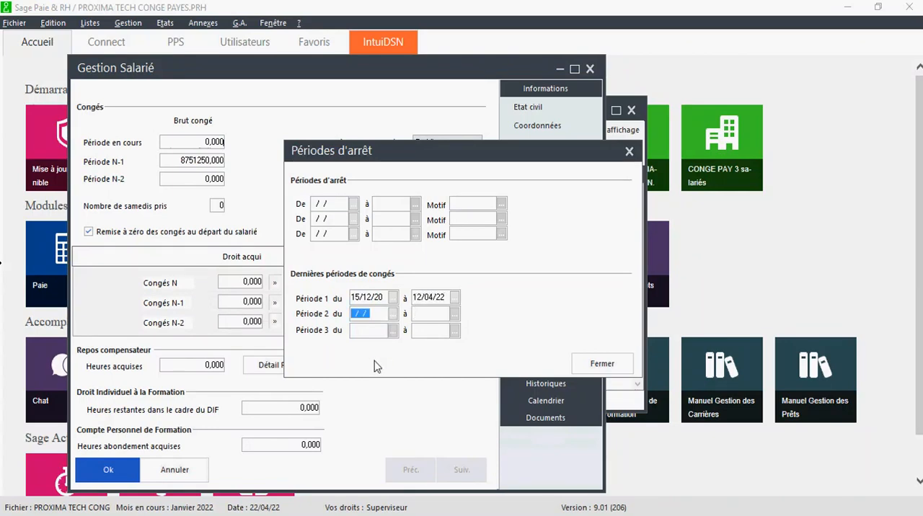
left_click(618, 365)
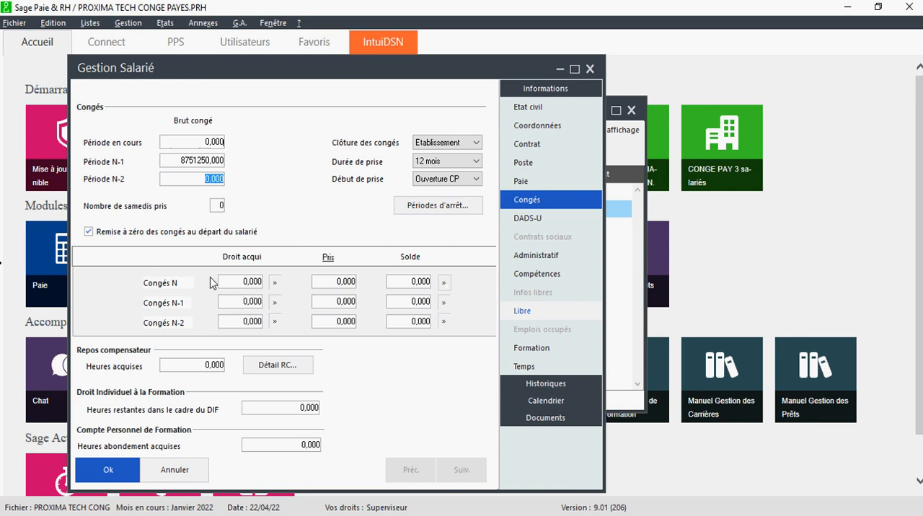
- Set the acquired Congés N-1 entitlement to 60 days, carry it over to the balance, and save the employee record
left_click(243, 309)
left_click(275, 302)
left_click(429, 336)
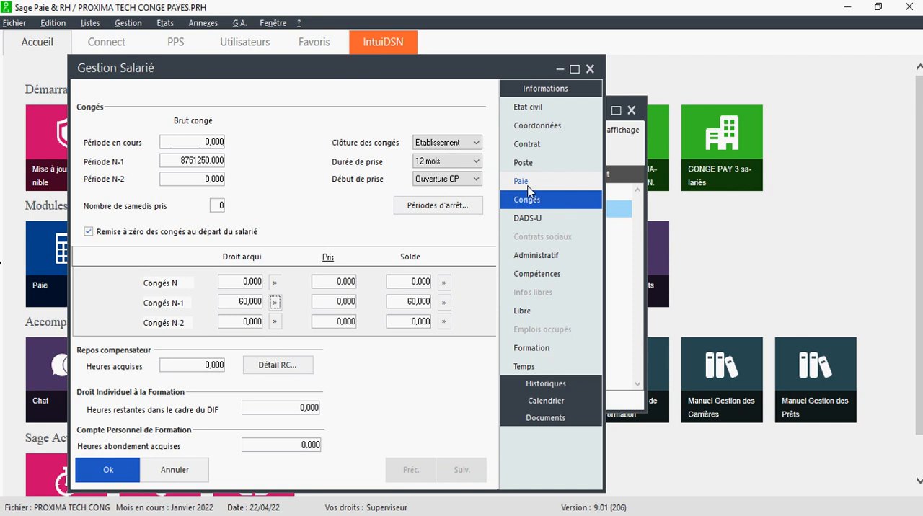
left_click(128, 480)
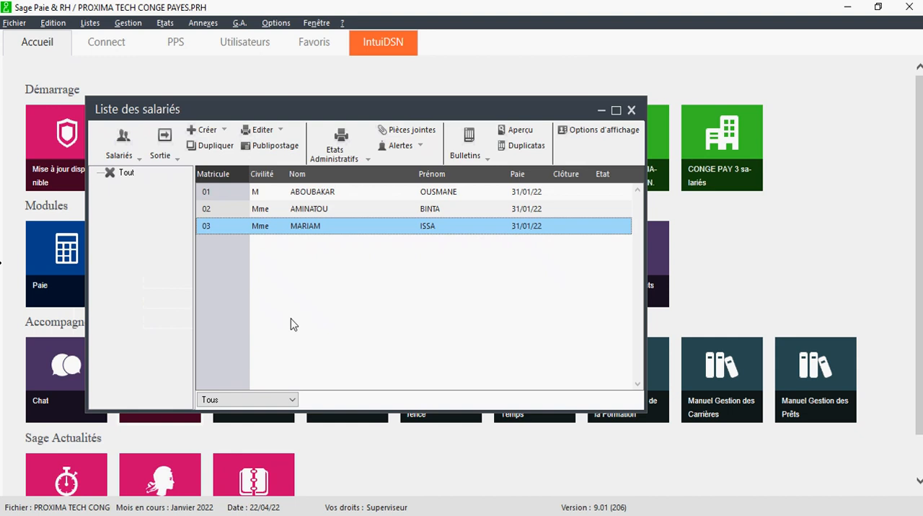
- In employee 02's Congés section, set the acquired Congés N-1 entitlement to 52, carry it over to the balance, and save the record
double_click(335, 212)
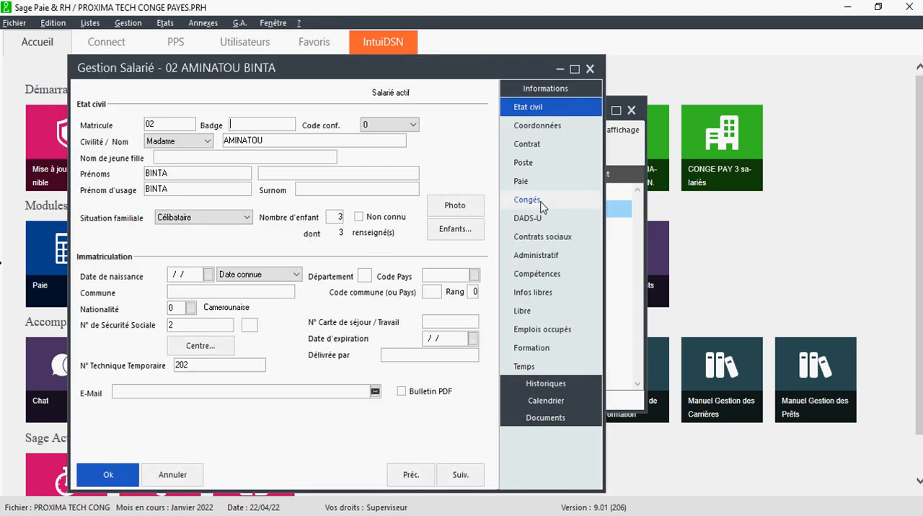
left_click(527, 199)
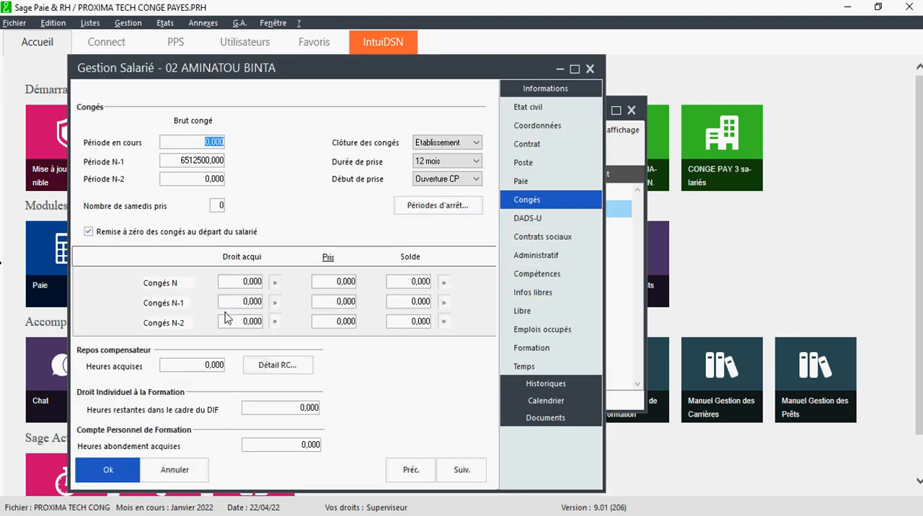
left_click(244, 301)
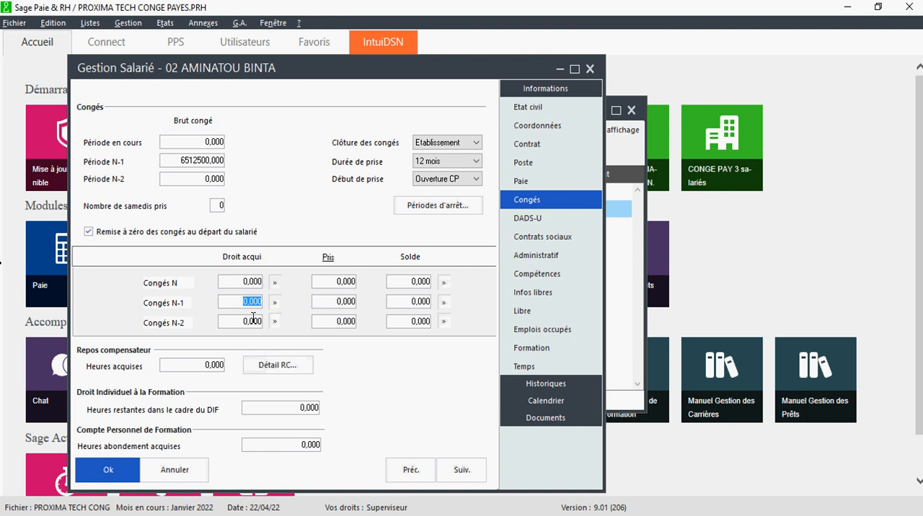
type("52")
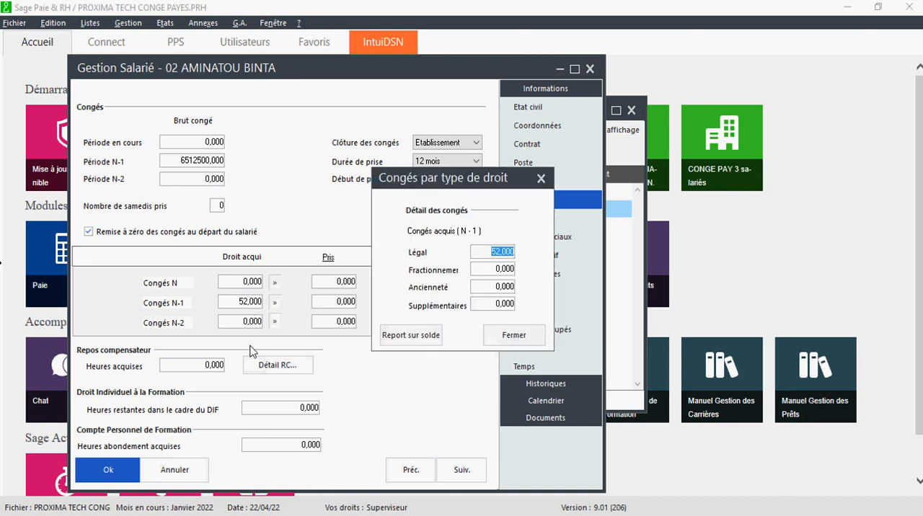
left_click(410, 335)
left_click(111, 470)
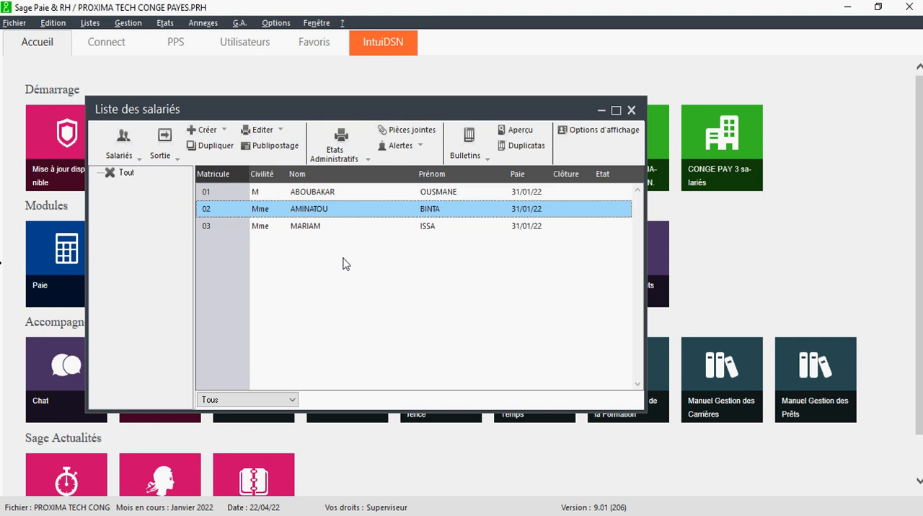
- Review the gross leave amounts for Période N-1 and N-2 in employee 01's Congés section, and close the record
double_click(333, 196)
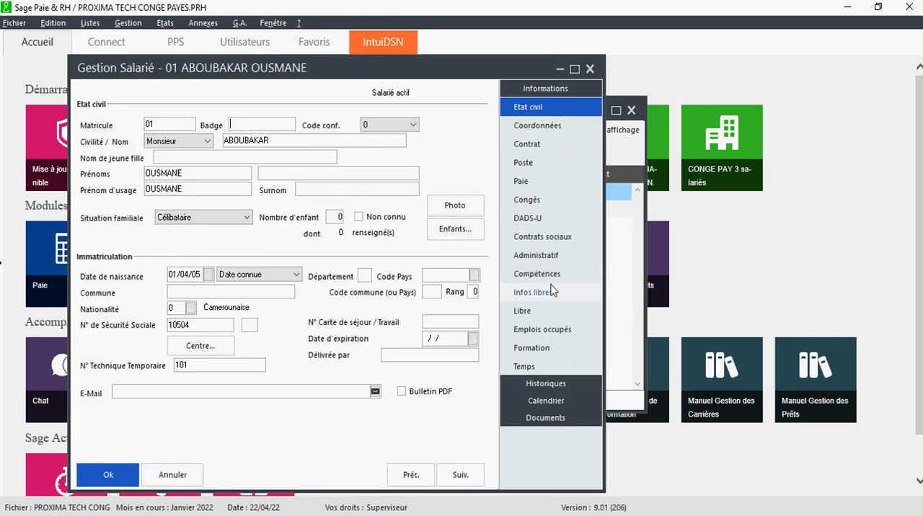
left_click(544, 206)
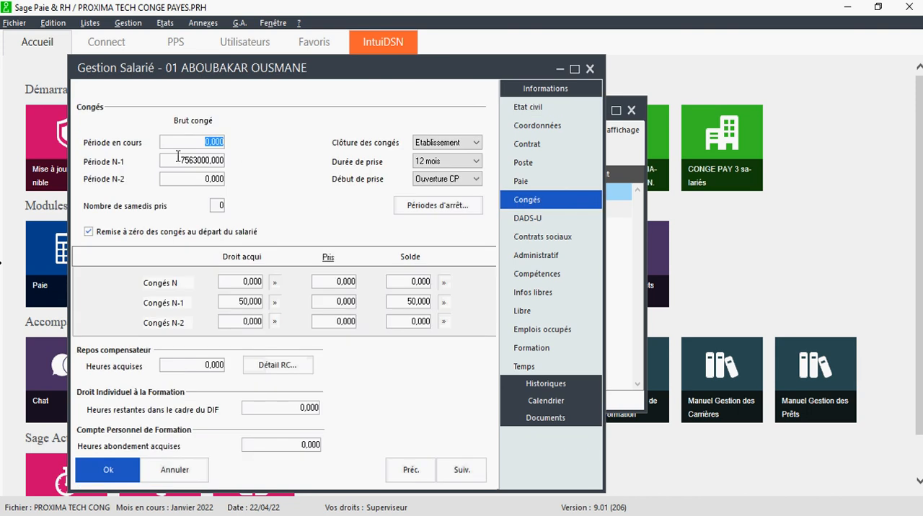
left_click(171, 160)
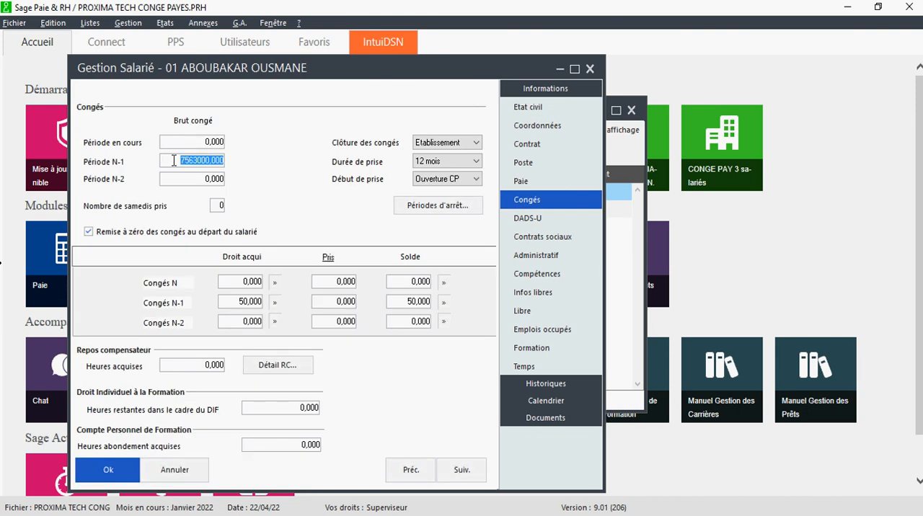
left_click(186, 181)
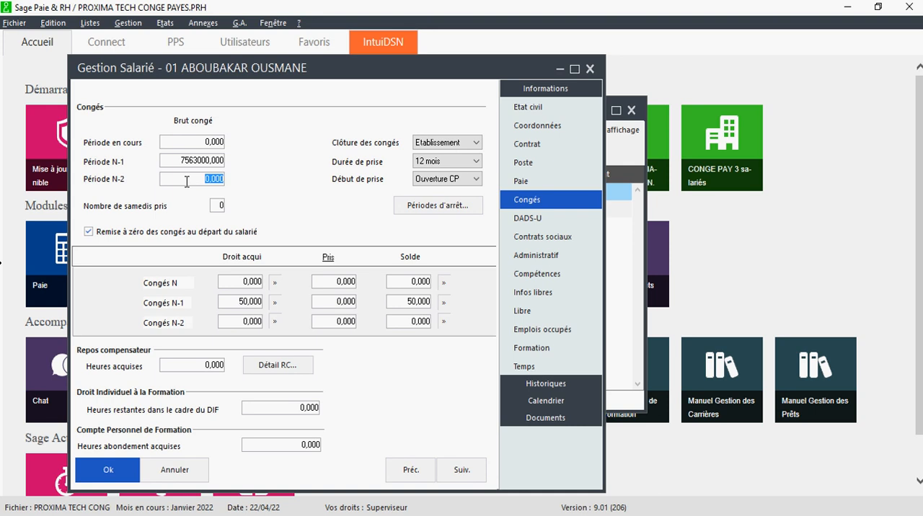
left_click(186, 162)
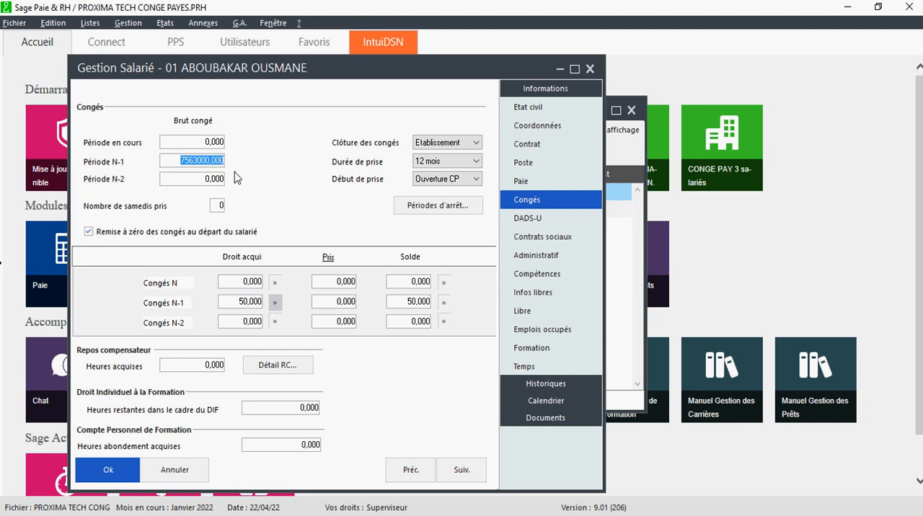
left_click(127, 472)
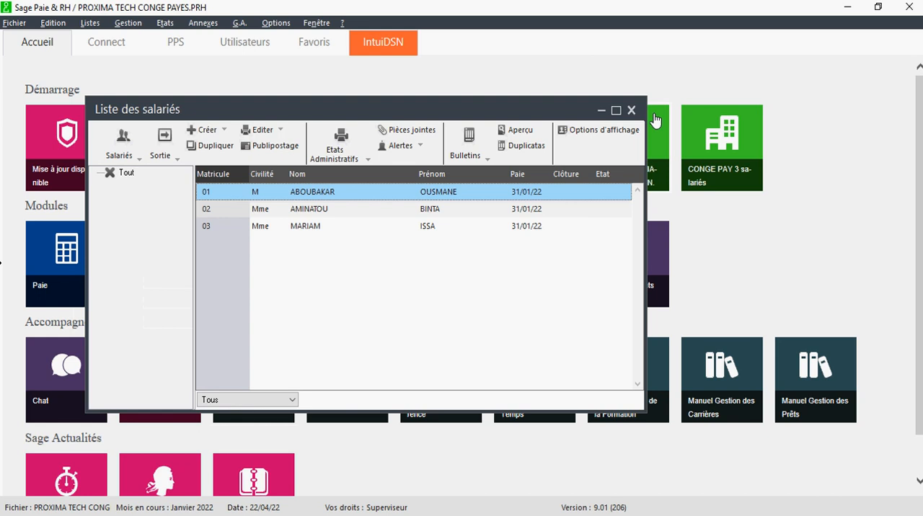